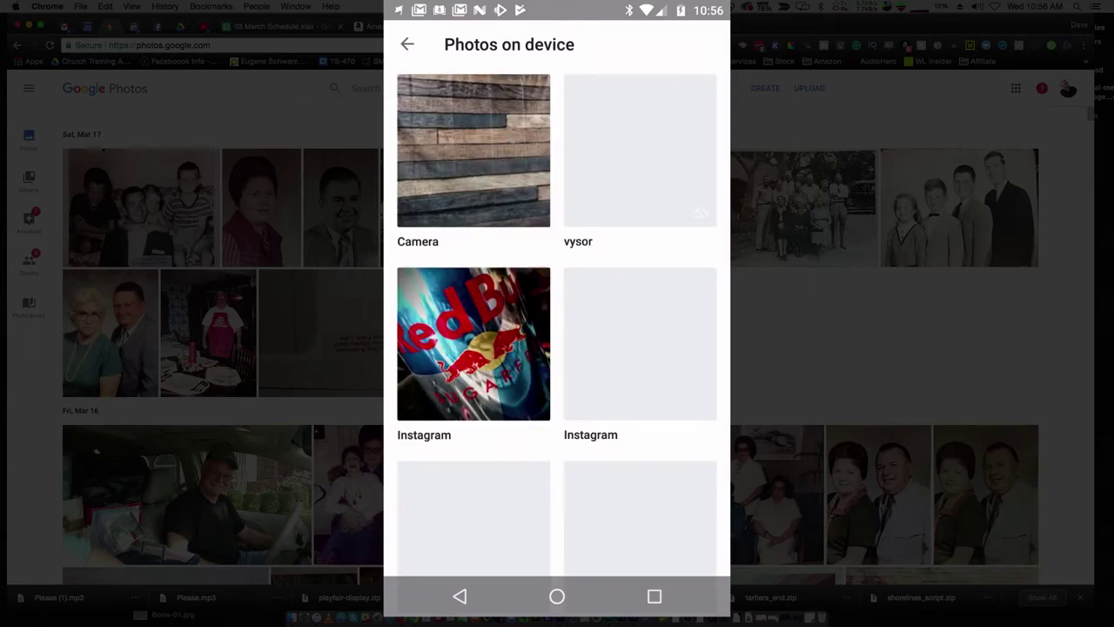
Leave the device folders for the photo feed, then view the same scans on photos.google.com
{"action": "scroll", "coordinate": [664, 570], "scroll_direction": "down", "scroll_amount": 10}
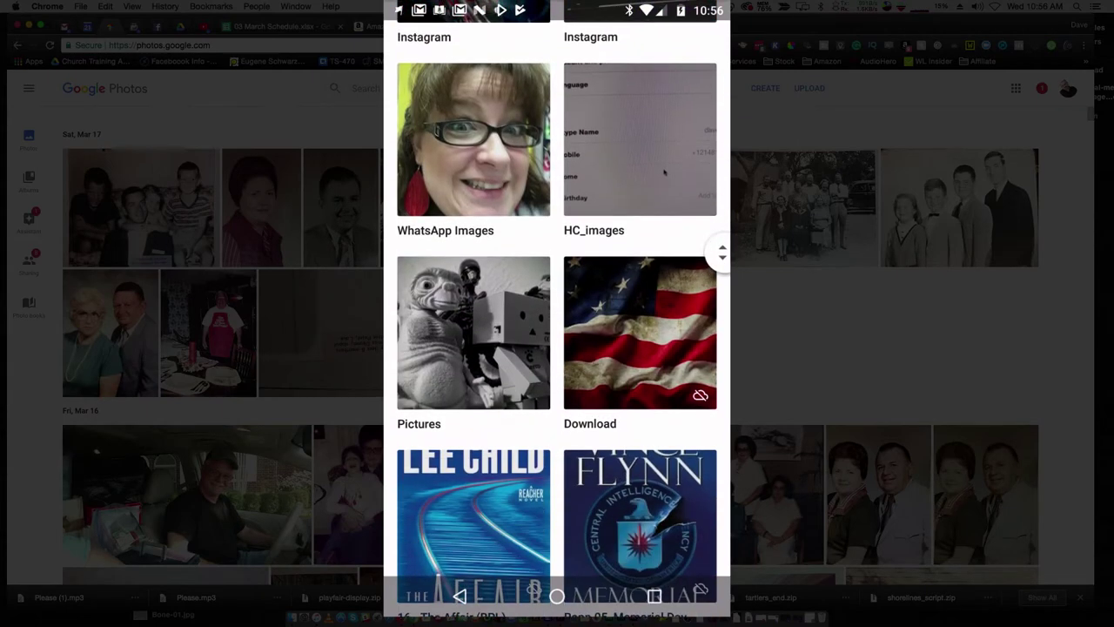
{"action": "scroll", "coordinate": [664, 570], "scroll_direction": "up", "scroll_amount": 10}
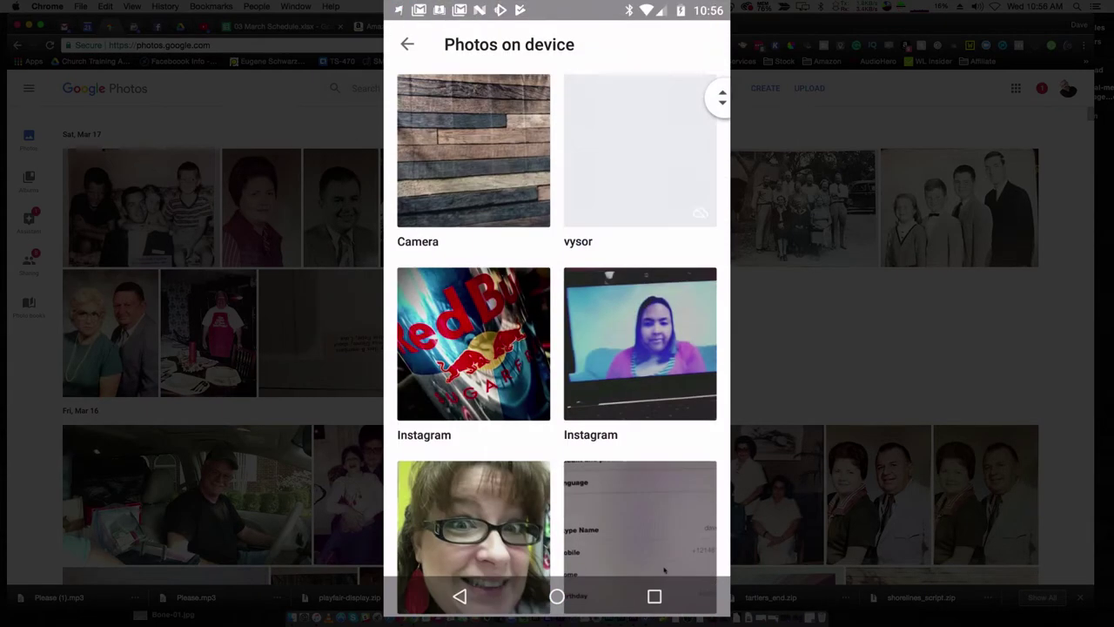
{"action": "left_click", "coordinate": [406, 44]}
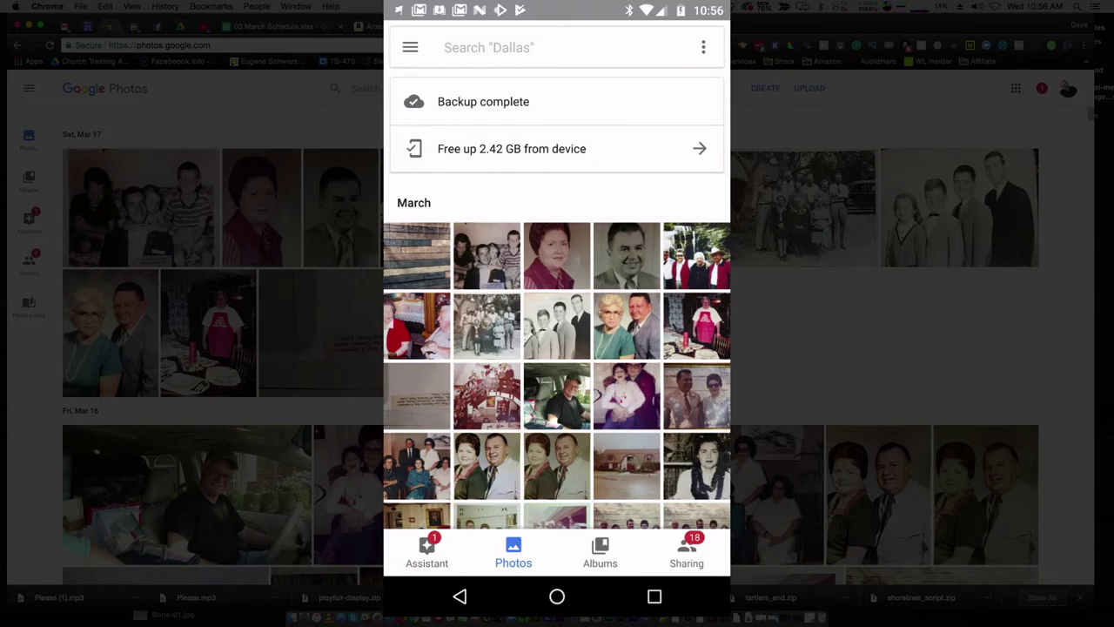
{"action": "scroll", "coordinate": [557, 348], "scroll_direction": "down", "scroll_amount": 2}
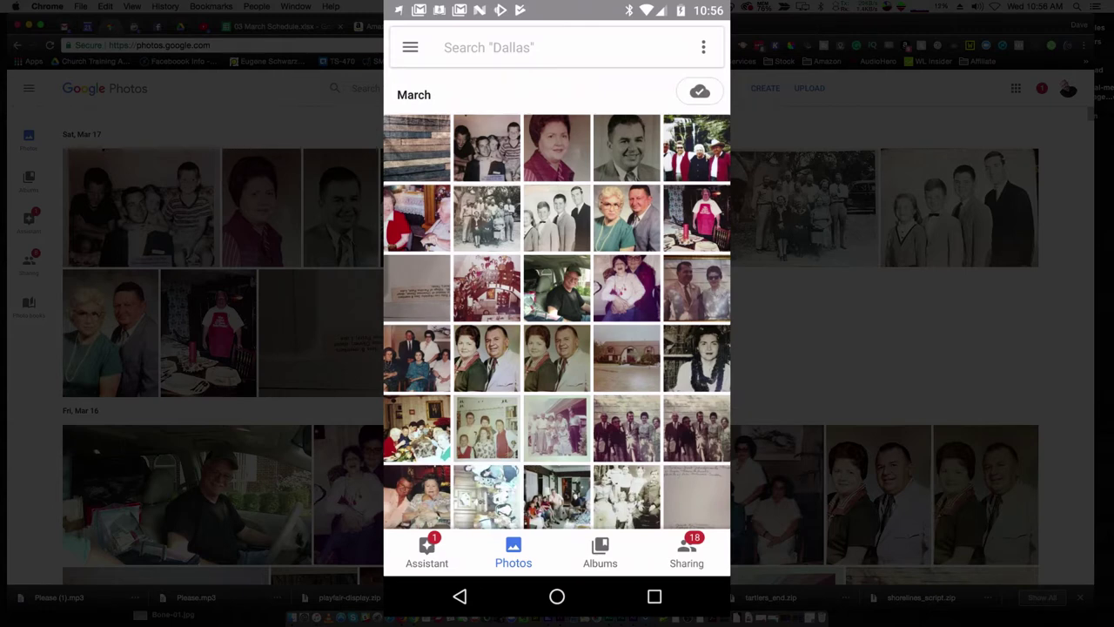
{"action": "scroll", "coordinate": [557, 348], "scroll_direction": "up", "scroll_amount": 2}
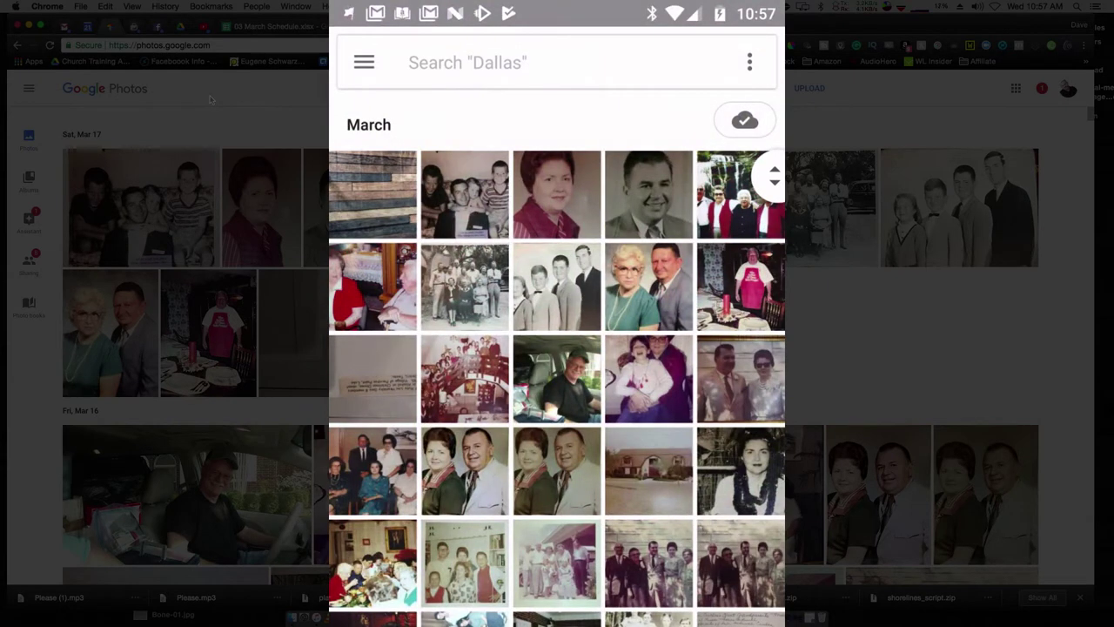
{"action": "mouse_move", "coordinate": [208, 130]}
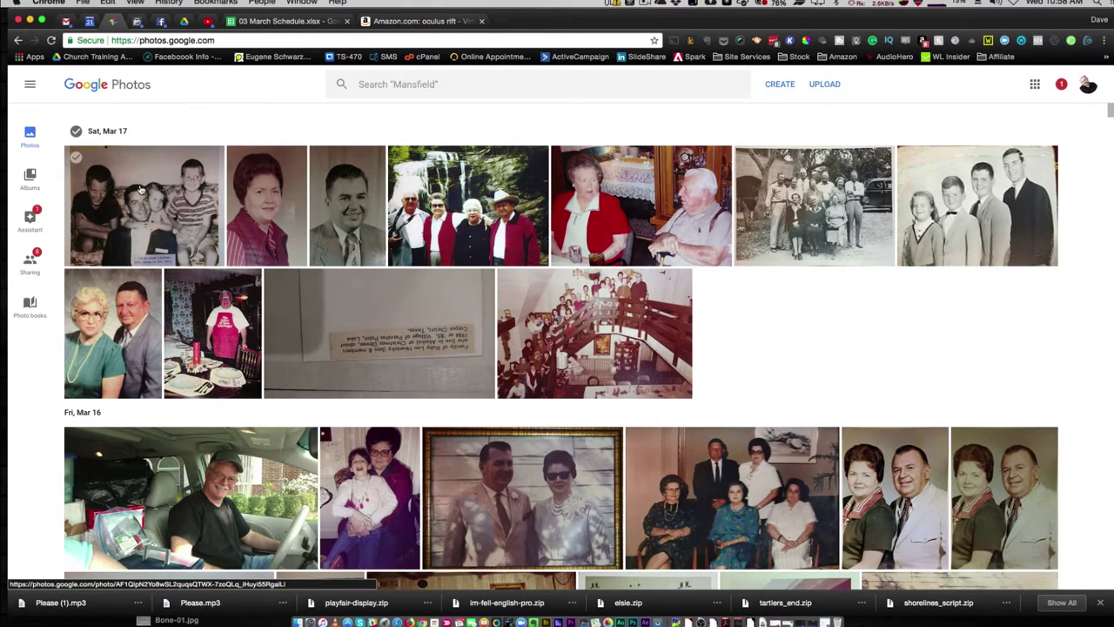
Open the scanned children photo in the editor, preview the Auto filter, then revert to Original
{"action": "left_click", "coordinate": [168, 202]}
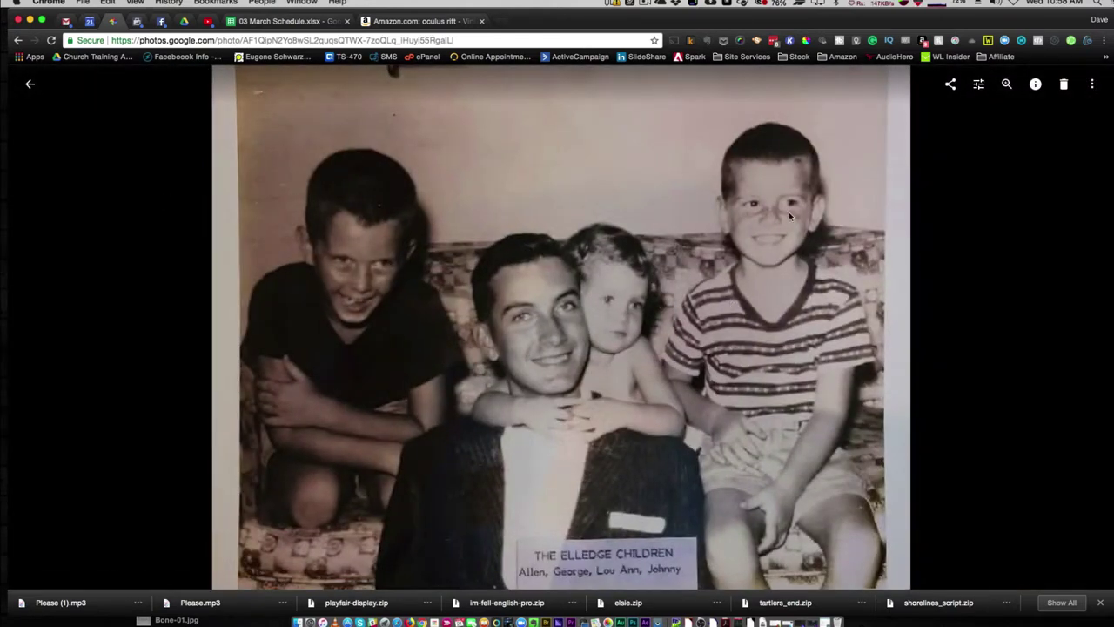
{"action": "left_click", "coordinate": [978, 84]}
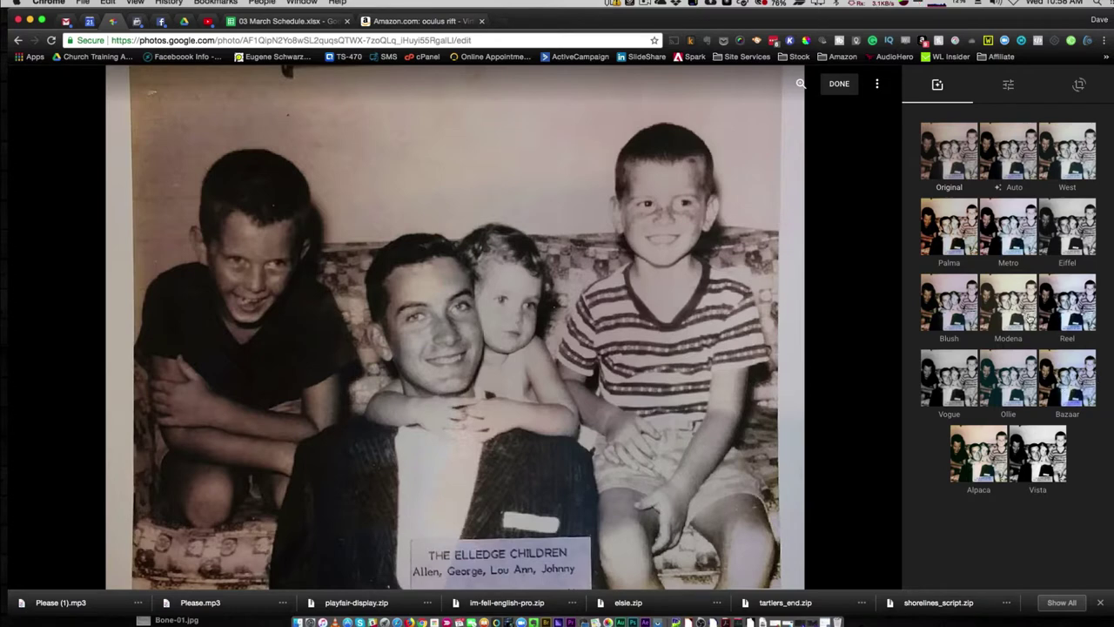
{"action": "left_click", "coordinate": [998, 165]}
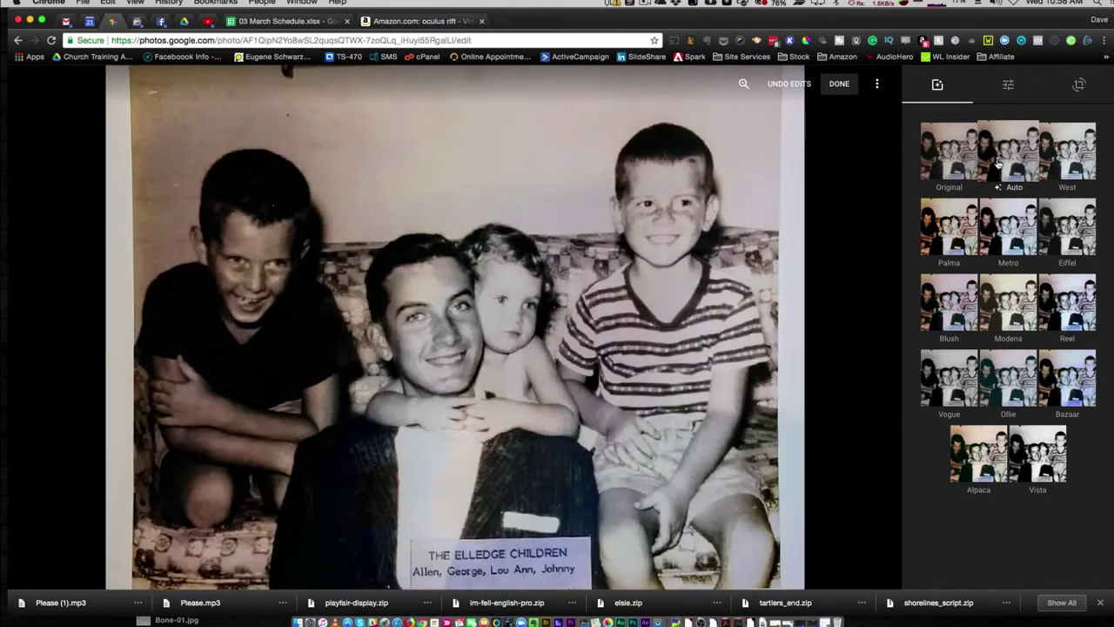
{"action": "left_click", "coordinate": [948, 167]}
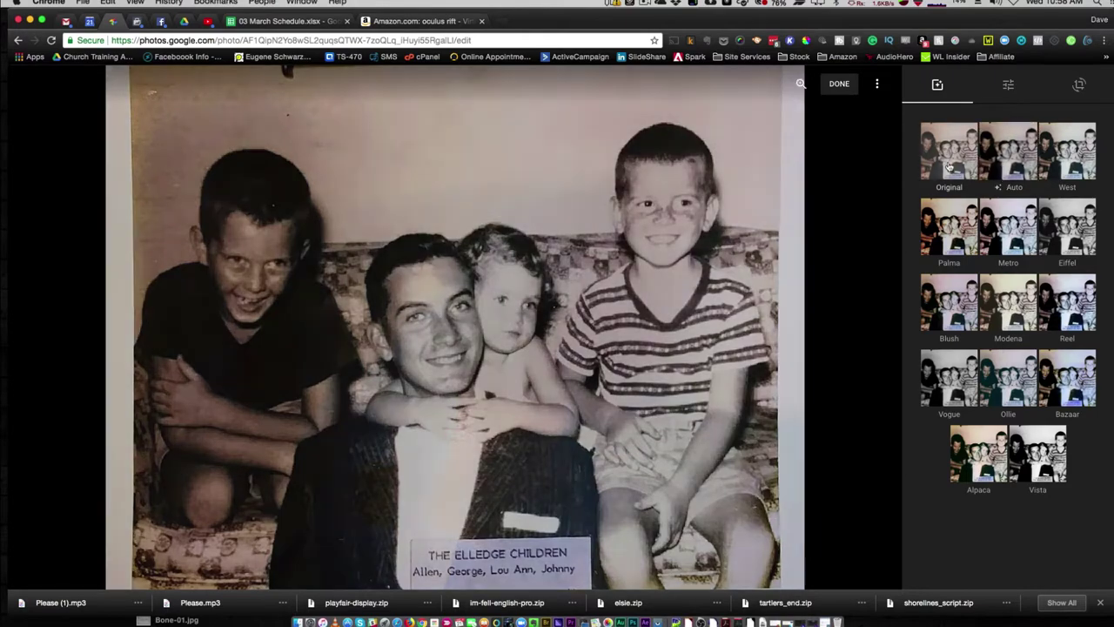
Crop the white borders off the left and right sides, nudging the bottom edge up slightly
{"action": "left_click", "coordinate": [1079, 86]}
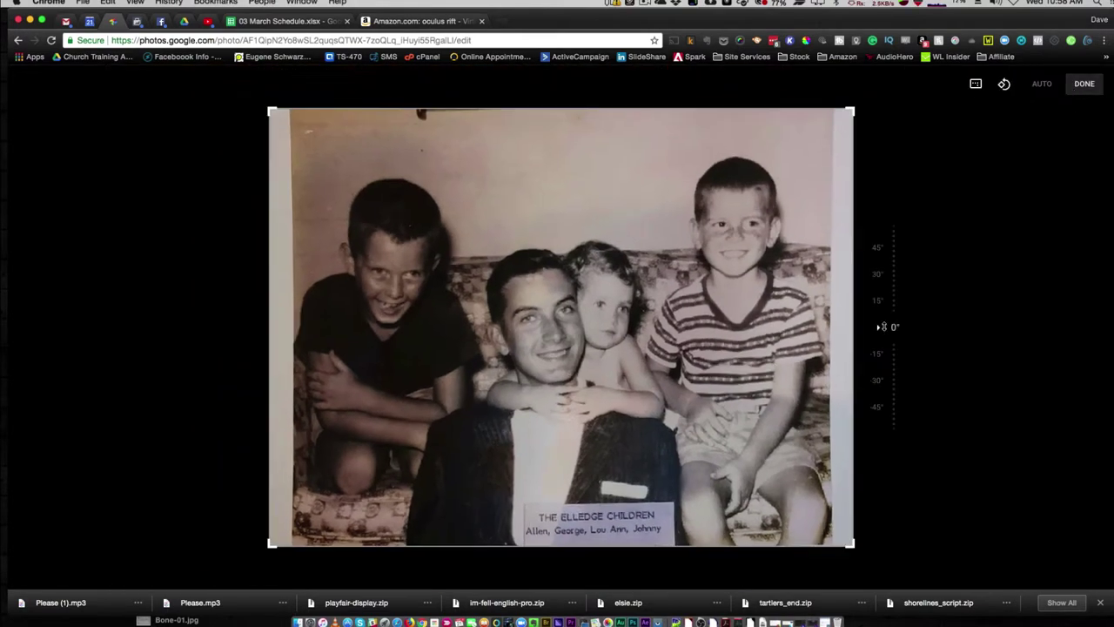
{"action": "left_click_drag", "start_coordinate": [856, 328], "coordinate": [830, 329]}
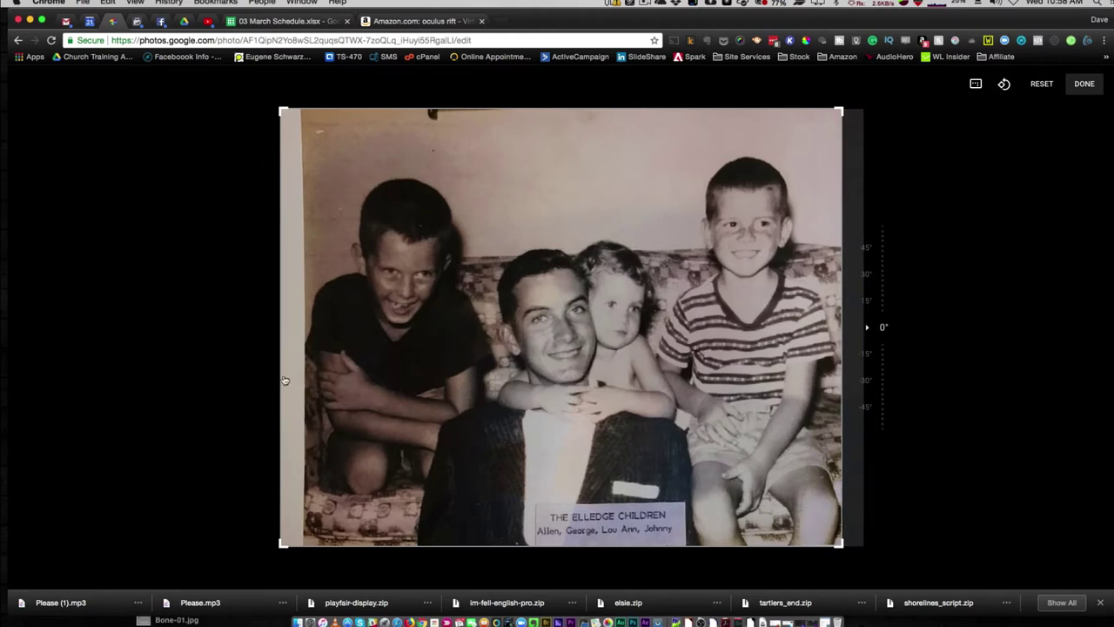
{"action": "left_click_drag", "start_coordinate": [283, 376], "coordinate": [306, 379]}
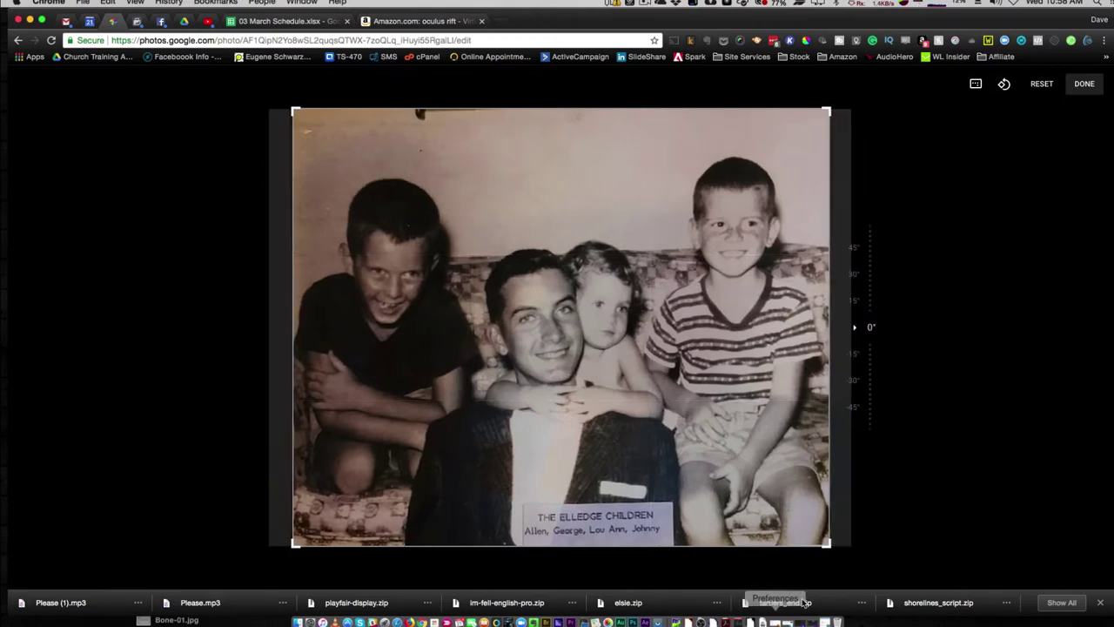
{"action": "left_click_drag", "start_coordinate": [795, 546], "coordinate": [794, 544]}
{"action": "left_click", "coordinate": [1090, 87]}
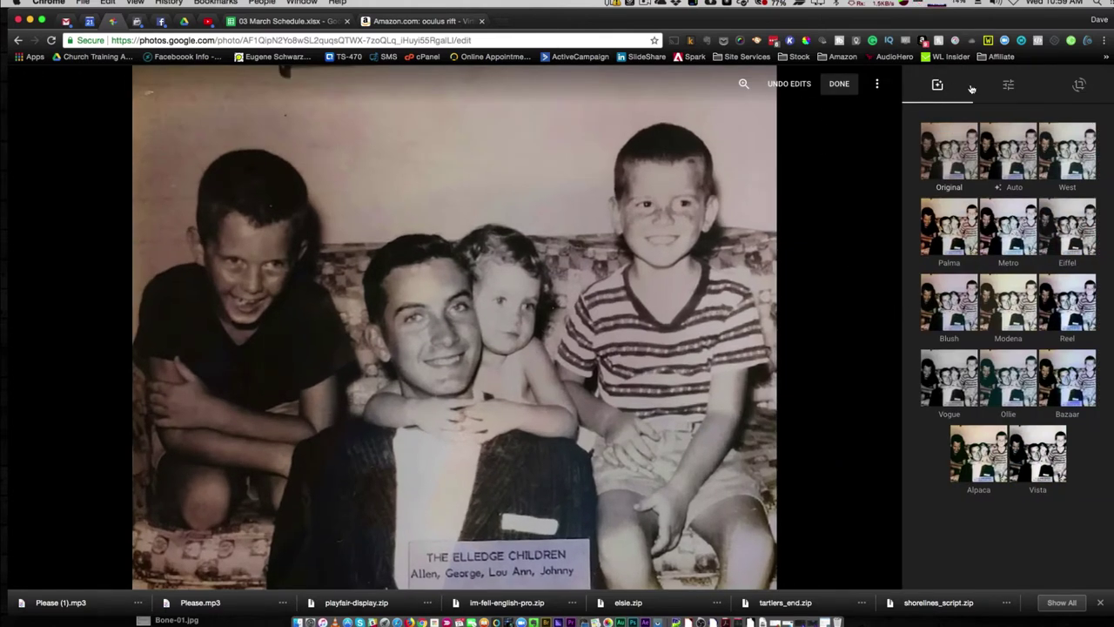
Try tilting the photo, reset rotation to 0°, re-crop both side borders, then undo that crop
{"action": "left_click", "coordinate": [1081, 85]}
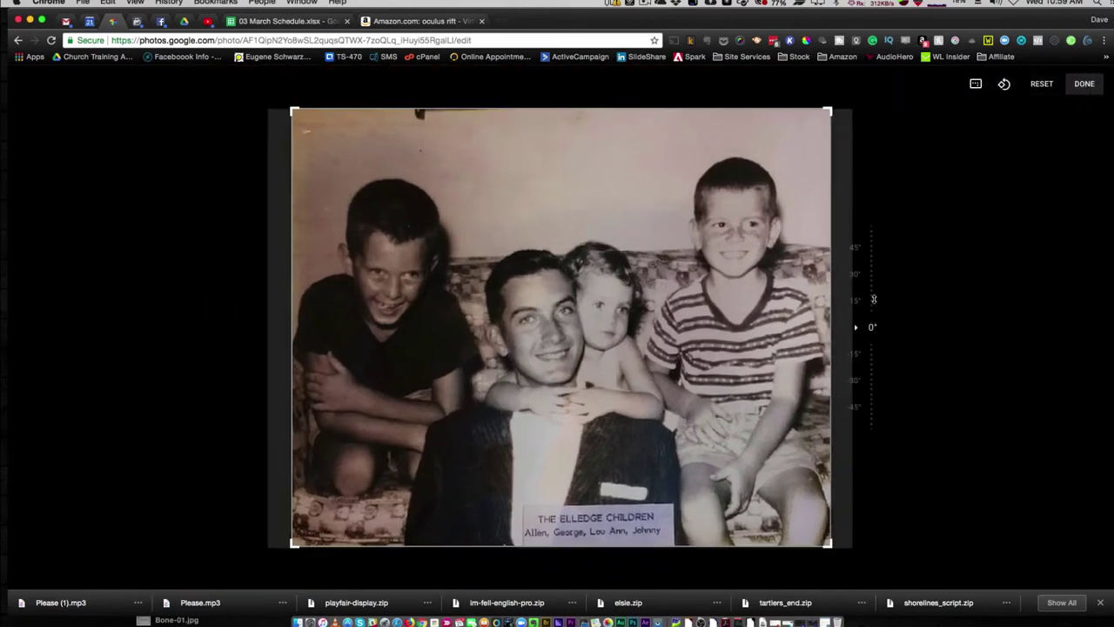
{"action": "left_click_drag", "start_coordinate": [870, 324], "coordinate": [877, 348]}
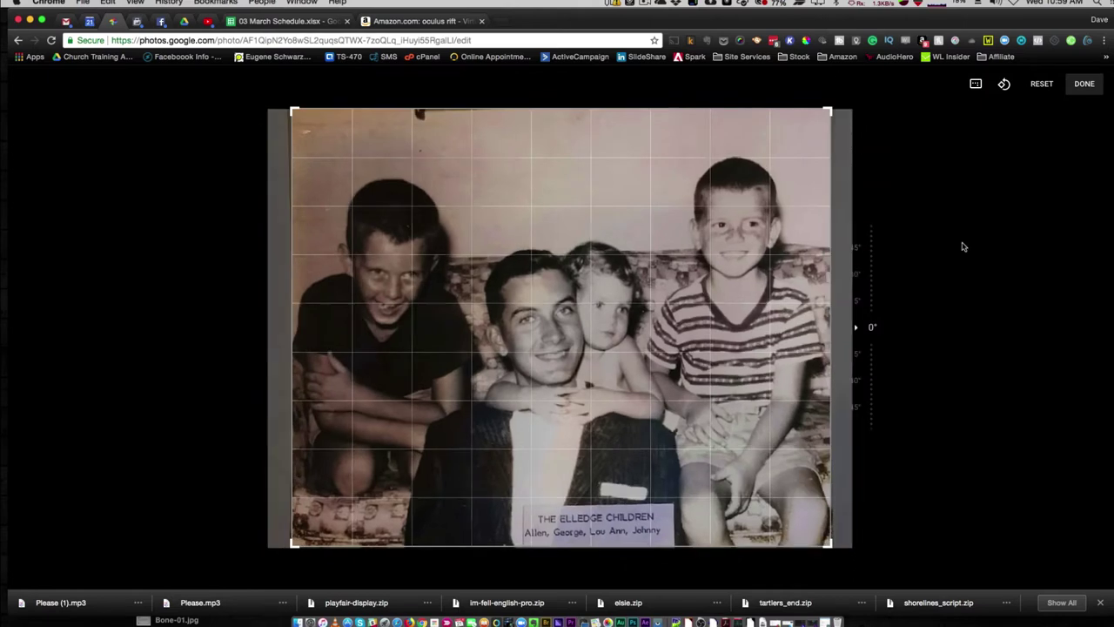
{"action": "left_click", "coordinate": [1041, 83]}
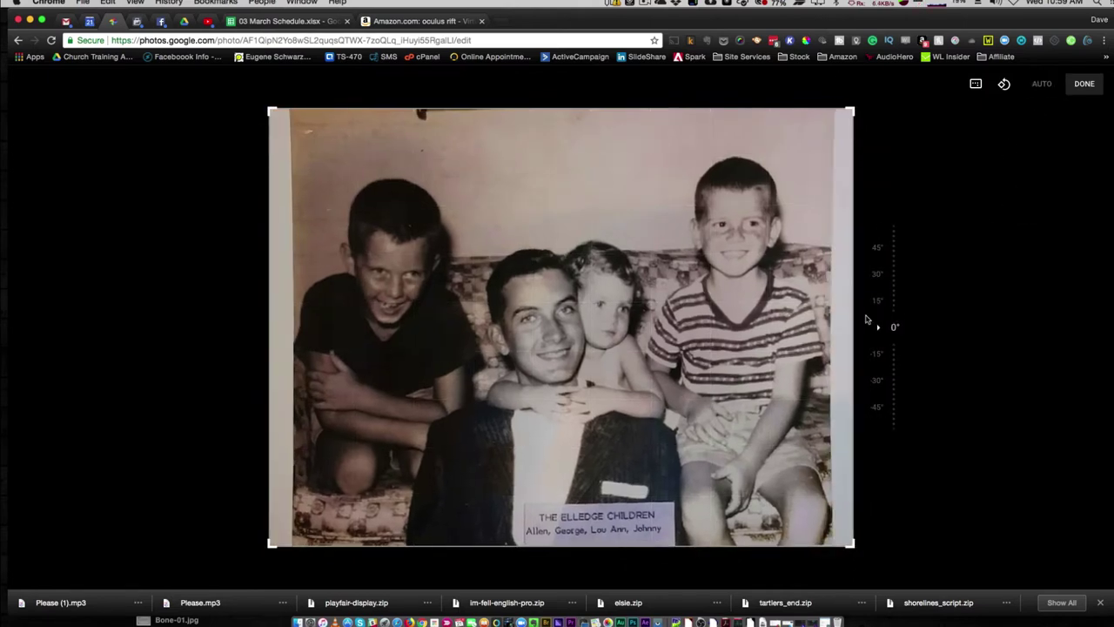
{"action": "left_click_drag", "start_coordinate": [851, 318], "coordinate": [831, 318]}
{"action": "left_click_drag", "start_coordinate": [278, 365], "coordinate": [304, 372]}
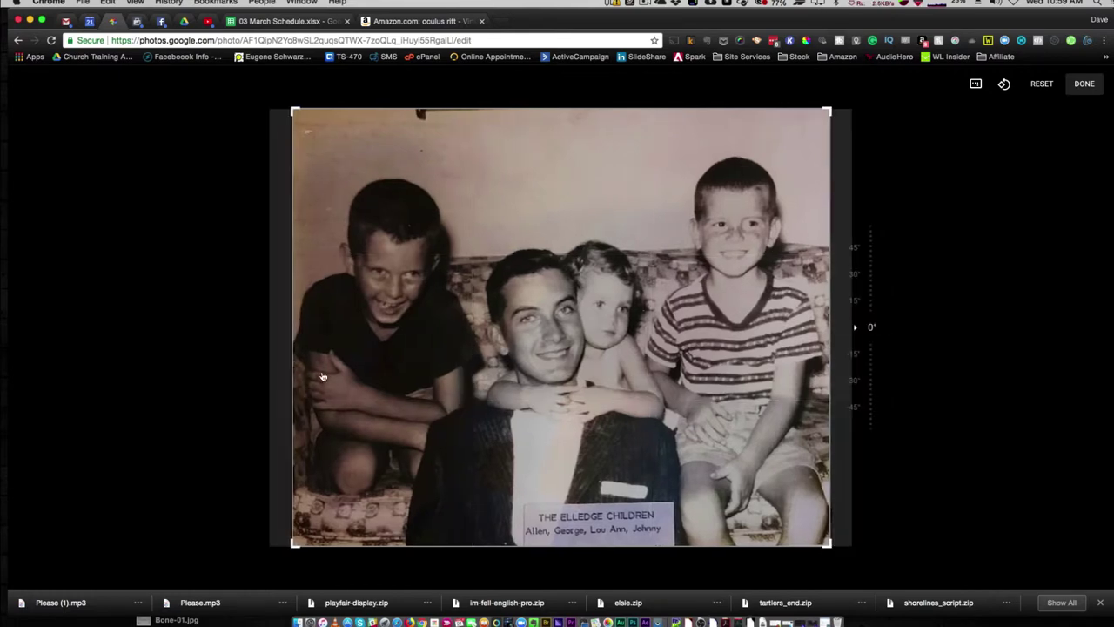
{"action": "left_click", "coordinate": [1081, 87]}
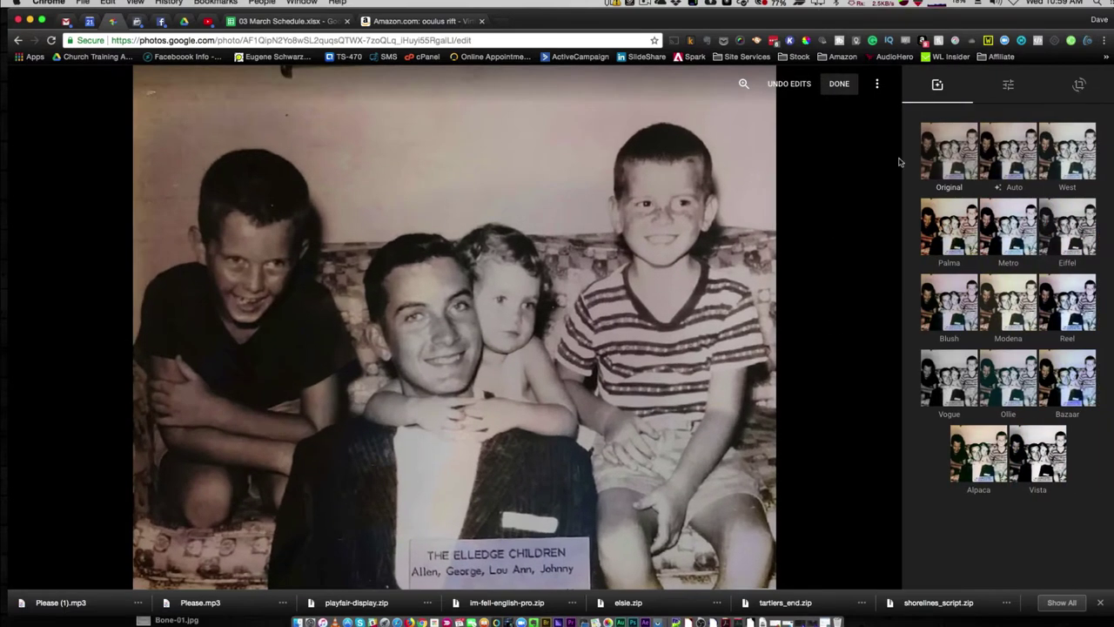
{"action": "left_click", "coordinate": [801, 85]}
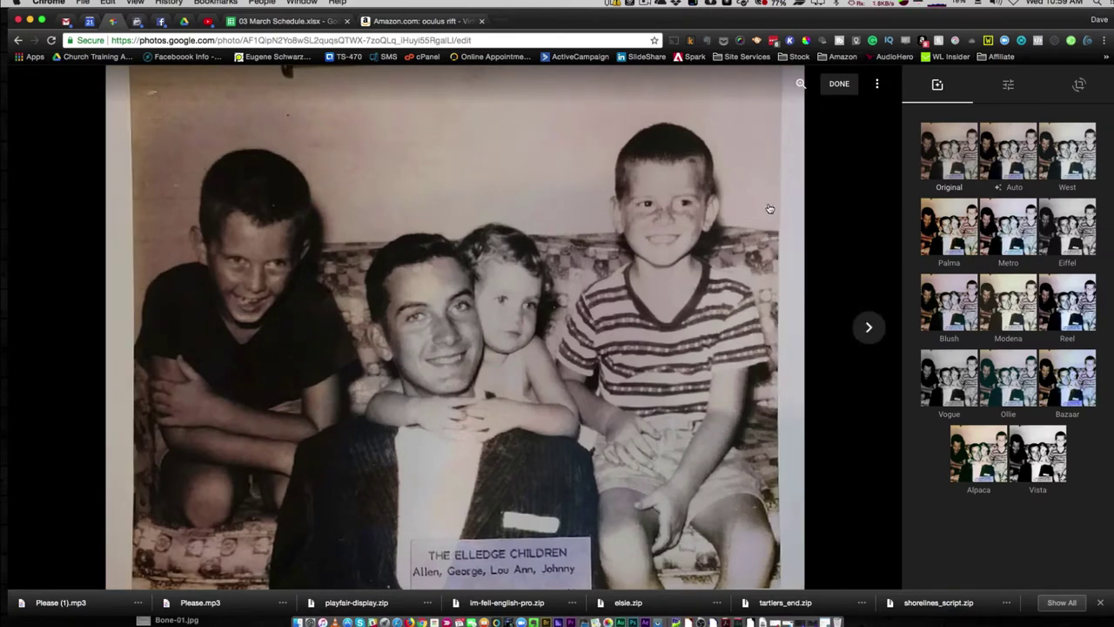
Trim the left and right white borders once more and apply the final crop
{"action": "left_click", "coordinate": [1075, 86]}
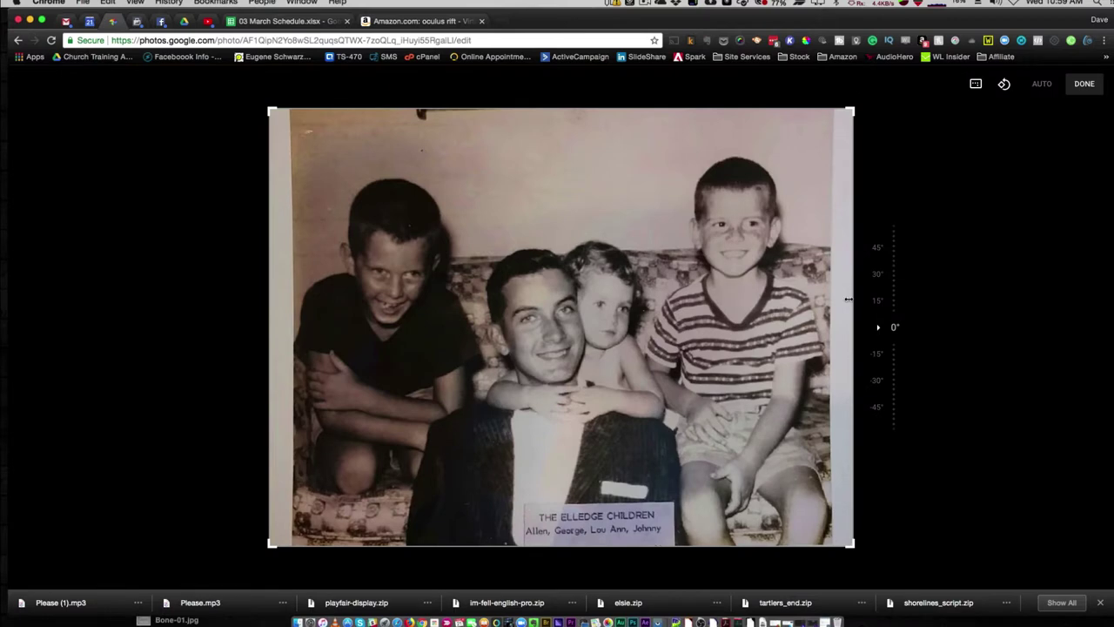
{"action": "left_click_drag", "start_coordinate": [847, 299], "coordinate": [828, 299]}
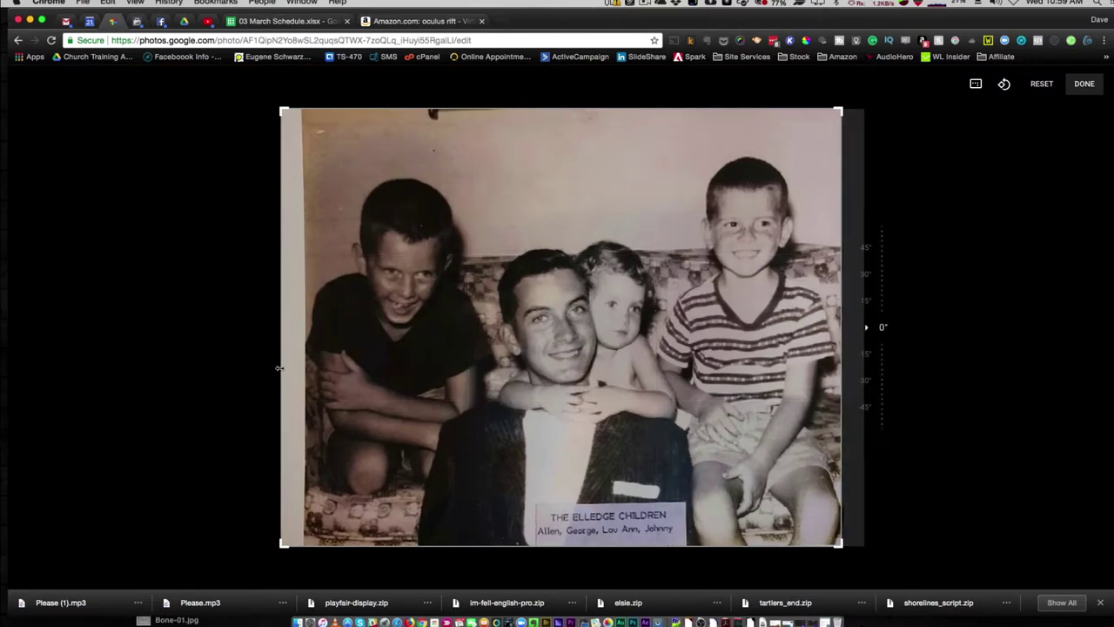
{"action": "left_click_drag", "start_coordinate": [279, 368], "coordinate": [304, 373]}
{"action": "left_click", "coordinate": [1084, 84]}
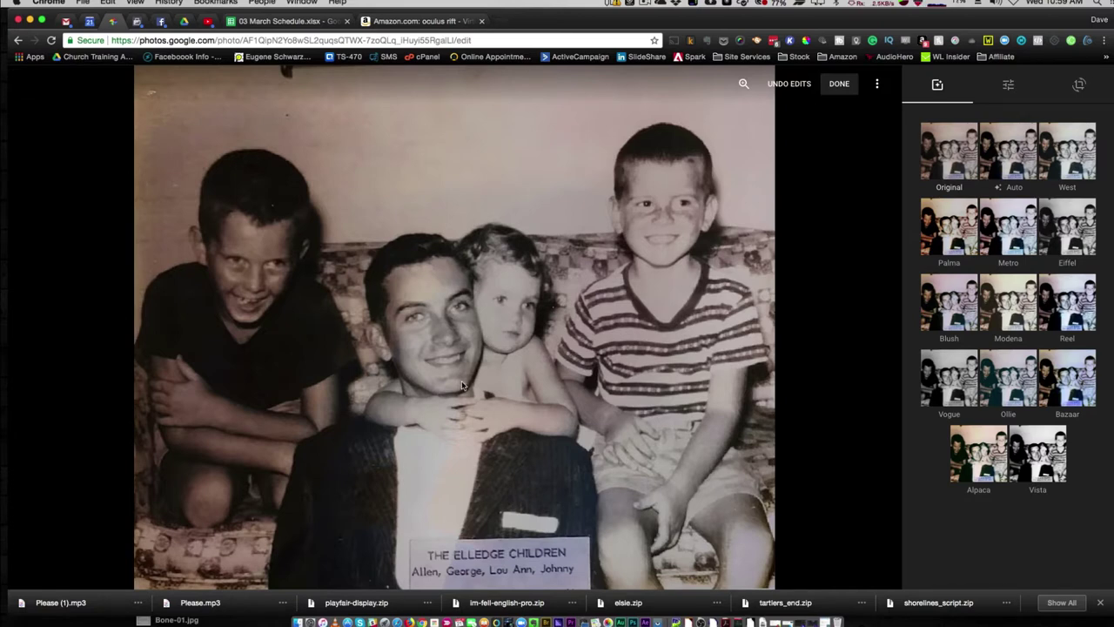
Tweak Light, Exposure, Contrast, Highlights and Shadows, trying a vignette and then removing it
{"action": "left_click", "coordinate": [1006, 87]}
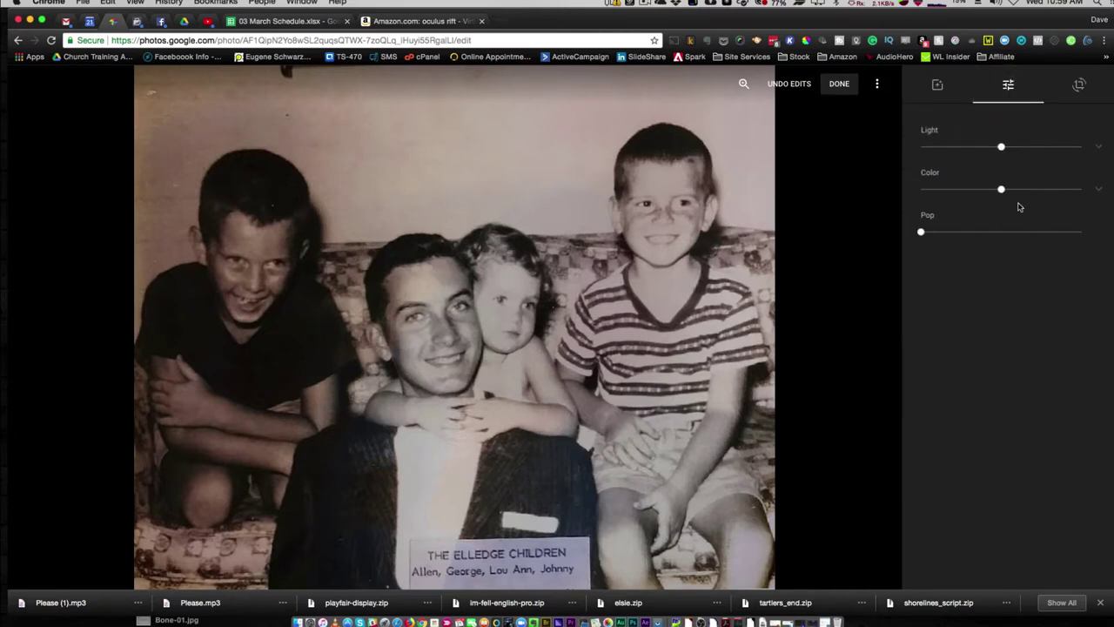
{"action": "left_click", "coordinate": [1100, 148]}
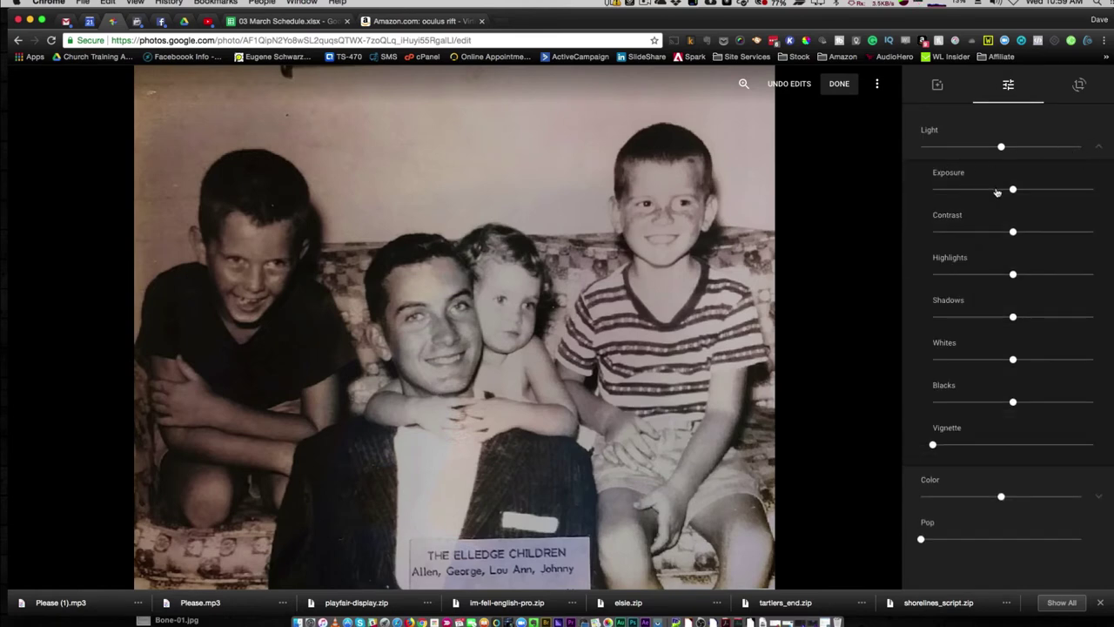
{"action": "mouse_move", "coordinate": [1002, 147]}
{"action": "left_mouse_down"}
{"action": "mouse_move", "coordinate": [1032, 148]}
{"action": "mouse_move", "coordinate": [1005, 148]}
{"action": "left_mouse_up"}
{"action": "mouse_move", "coordinate": [1013, 190]}
{"action": "left_mouse_down"}
{"action": "mouse_move", "coordinate": [1027, 189]}
{"action": "mouse_move", "coordinate": [998, 190]}
{"action": "mouse_move", "coordinate": [1020, 190]}
{"action": "left_mouse_up"}
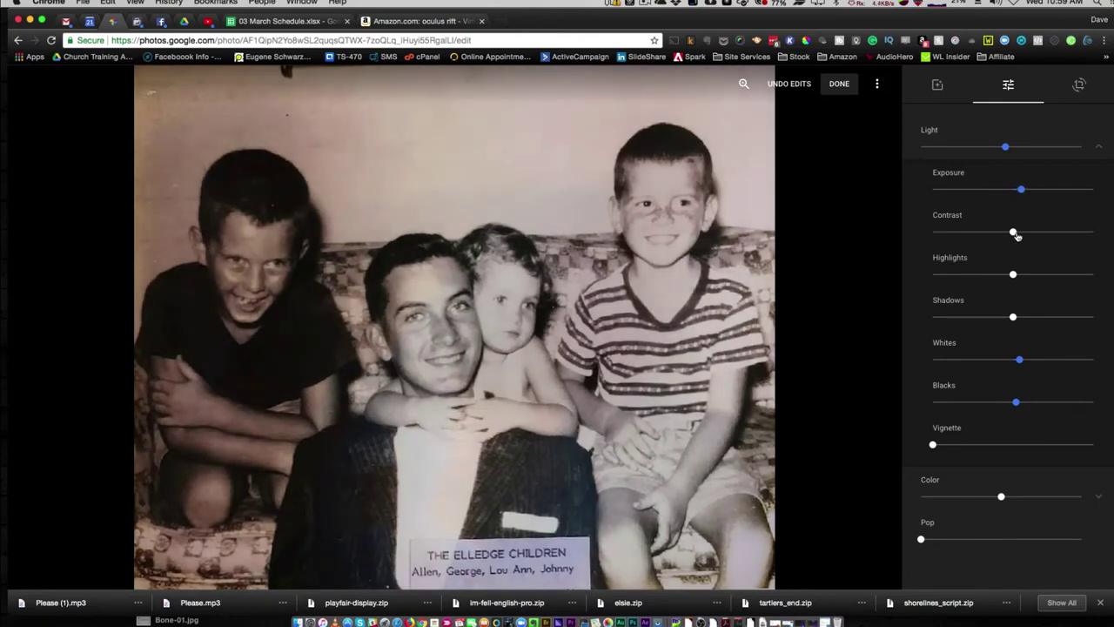
{"action": "mouse_move", "coordinate": [1013, 231]}
{"action": "left_mouse_down"}
{"action": "mouse_move", "coordinate": [1046, 232]}
{"action": "mouse_move", "coordinate": [994, 232]}
{"action": "mouse_move", "coordinate": [1005, 231]}
{"action": "left_mouse_up"}
{"action": "mouse_move", "coordinate": [1013, 275]}
{"action": "left_mouse_down"}
{"action": "mouse_move", "coordinate": [940, 277]}
{"action": "mouse_move", "coordinate": [1062, 275]}
{"action": "mouse_move", "coordinate": [999, 278]}
{"action": "left_mouse_up"}
{"action": "left_click_drag", "start_coordinate": [1013, 317], "coordinate": [1005, 404]}
{"action": "left_click_drag", "start_coordinate": [933, 445], "coordinate": [961, 444]}
{"action": "left_click_drag", "start_coordinate": [961, 444], "coordinate": [931, 445]}
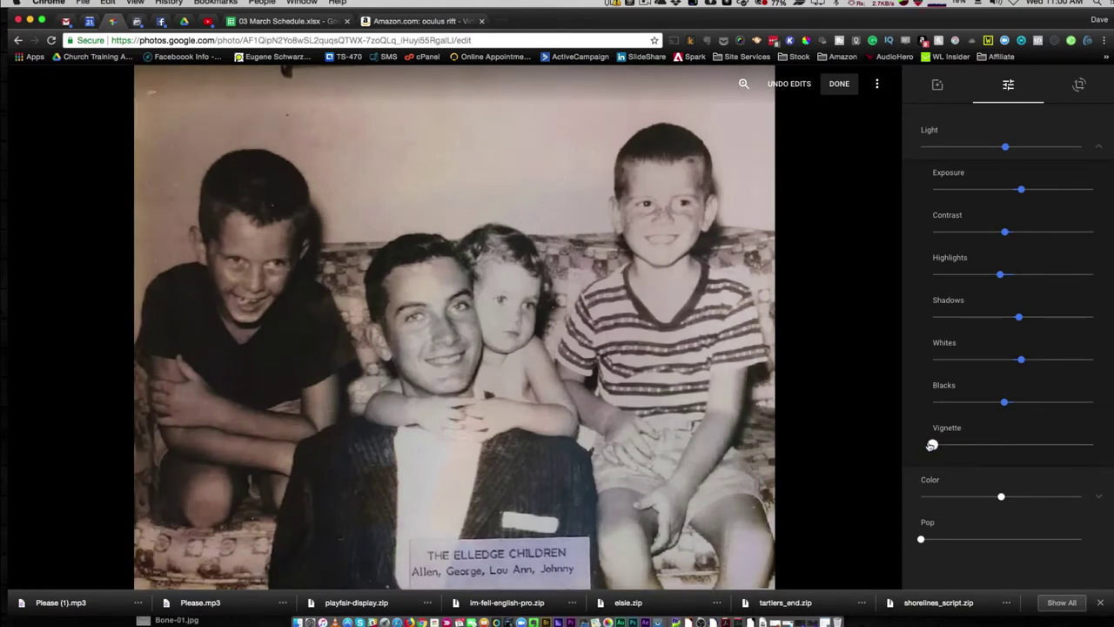
Drag Saturation fully down for black and white and add a slight Pop boost
{"action": "left_click", "coordinate": [1100, 498]}
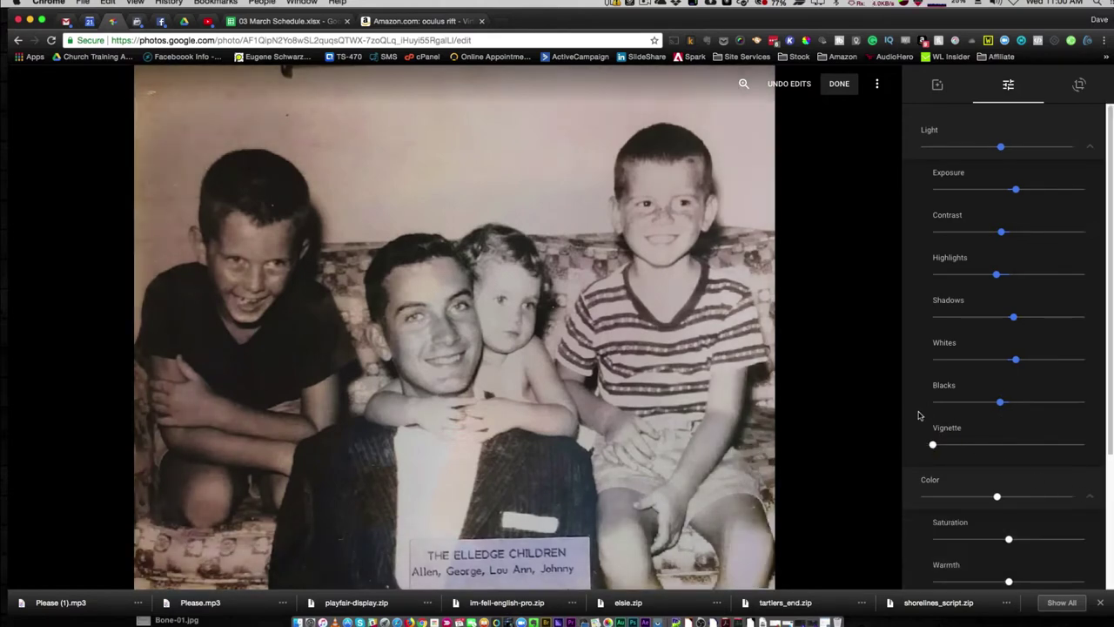
{"action": "scroll", "coordinate": [911, 430], "scroll_direction": "down", "scroll_amount": 2}
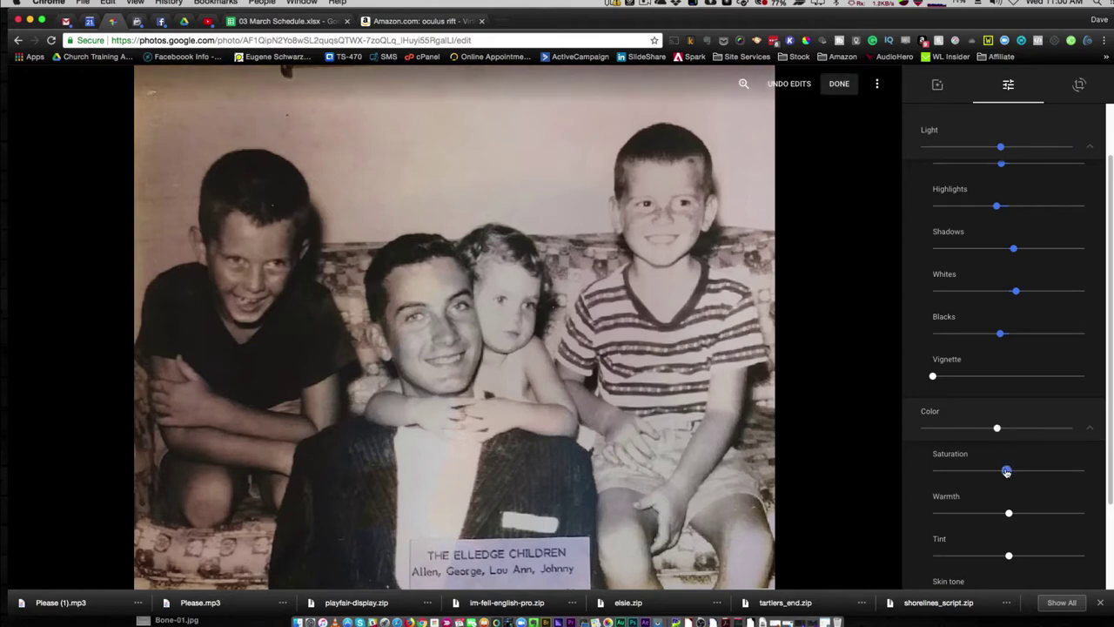
{"action": "left_click_drag", "start_coordinate": [1006, 471], "coordinate": [939, 481]}
{"action": "scroll", "coordinate": [918, 461], "scroll_direction": "down", "scroll_amount": 3}
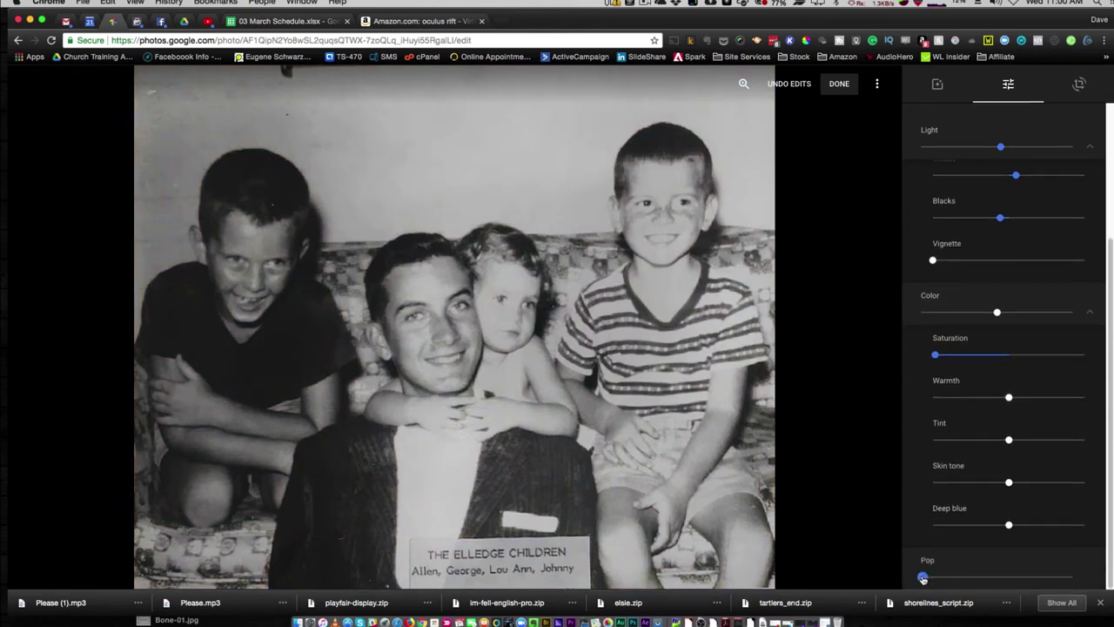
{"action": "mouse_move", "coordinate": [922, 578]}
{"action": "left_mouse_down"}
{"action": "mouse_move", "coordinate": [964, 579]}
{"action": "mouse_move", "coordinate": [940, 584]}
{"action": "left_mouse_up"}
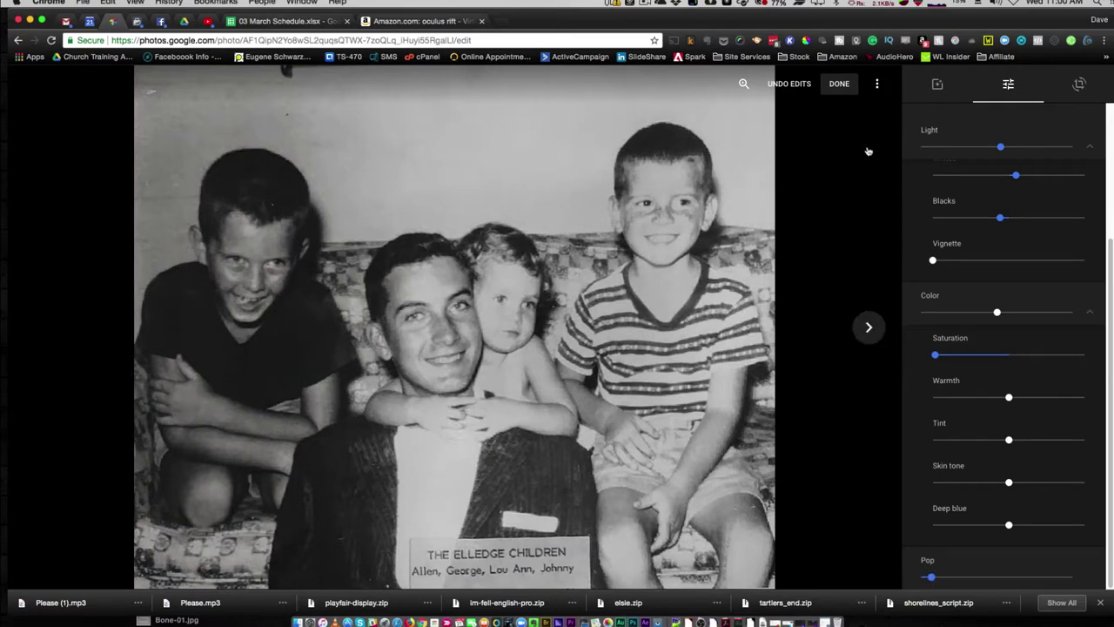
Save the photo edits, close the photo and go to the Albums page
{"action": "left_click", "coordinate": [839, 84]}
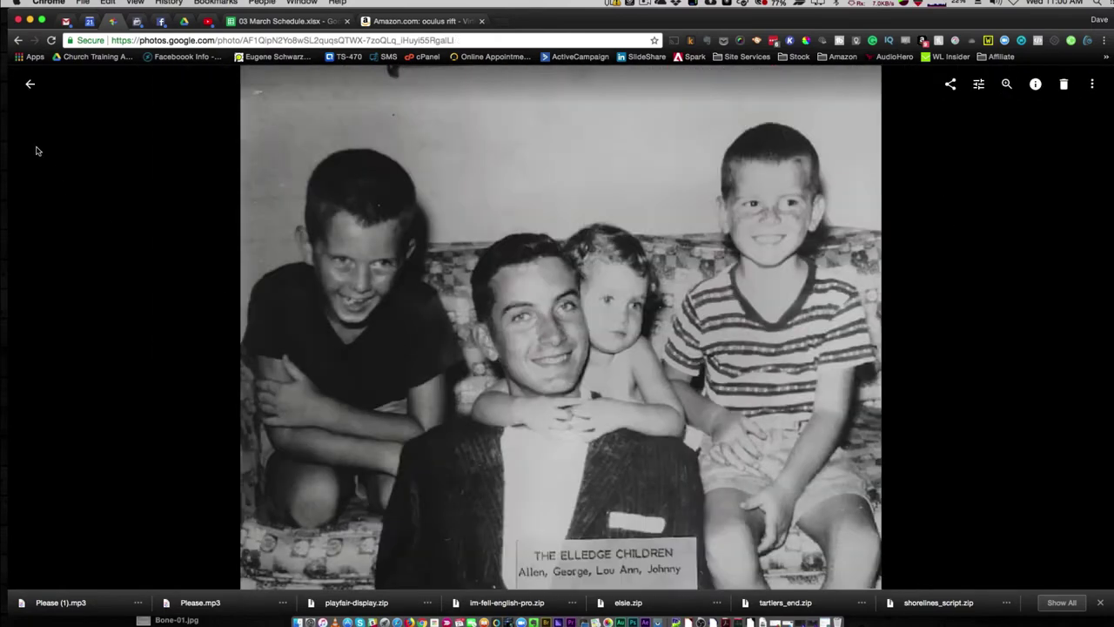
{"action": "left_click", "coordinate": [30, 84]}
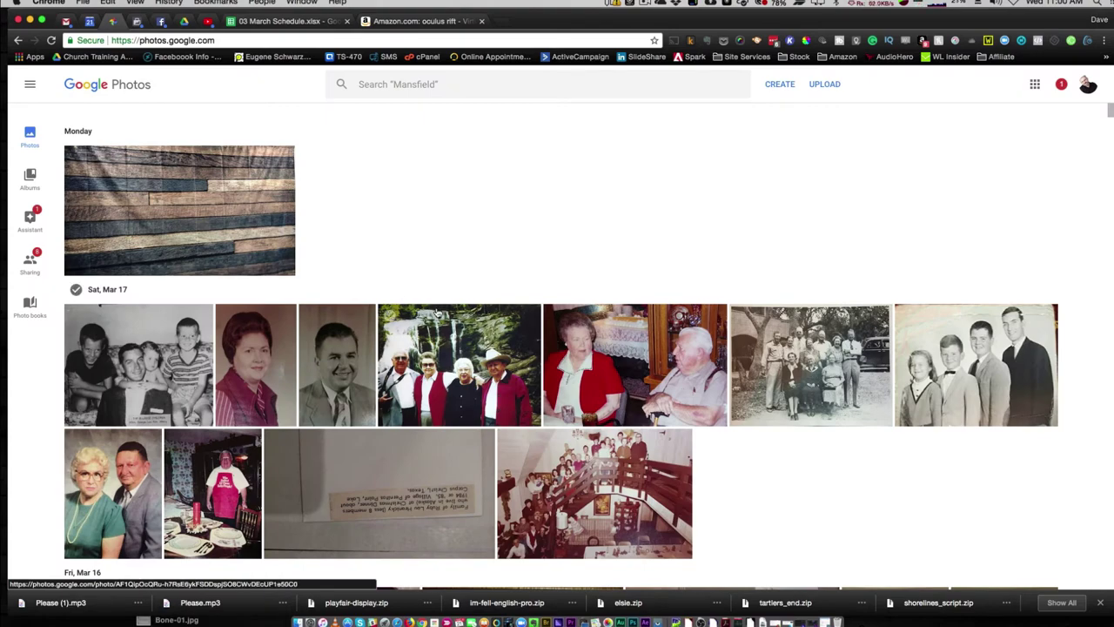
{"action": "scroll", "coordinate": [328, 348], "scroll_direction": "down", "scroll_amount": 2}
{"action": "scroll", "coordinate": [415, 258], "scroll_direction": "up", "scroll_amount": 2}
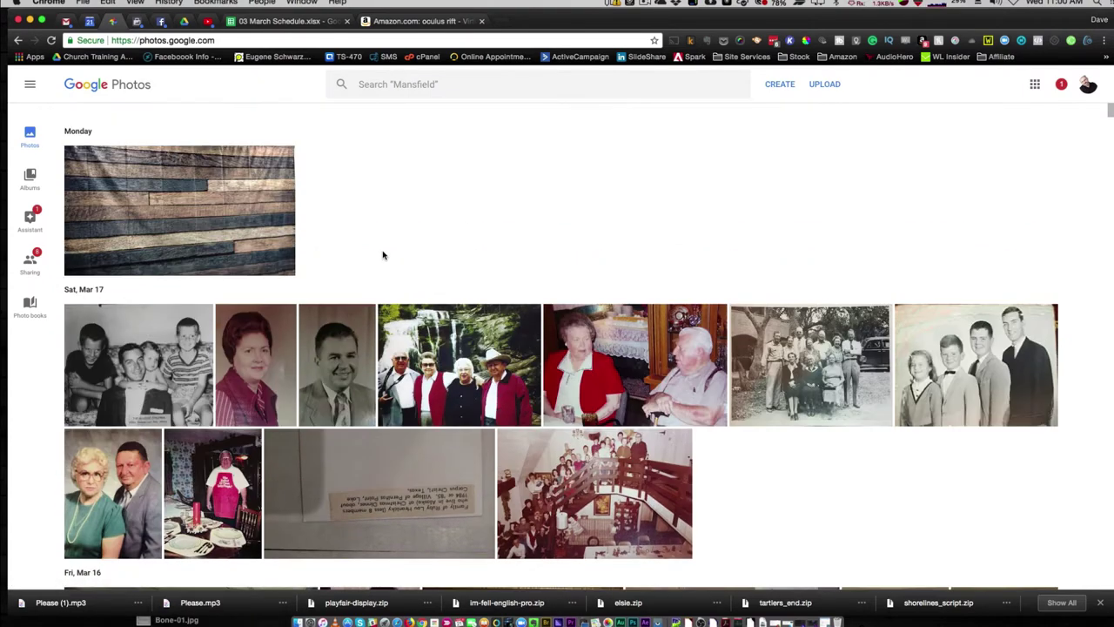
{"action": "left_click", "coordinate": [30, 178]}
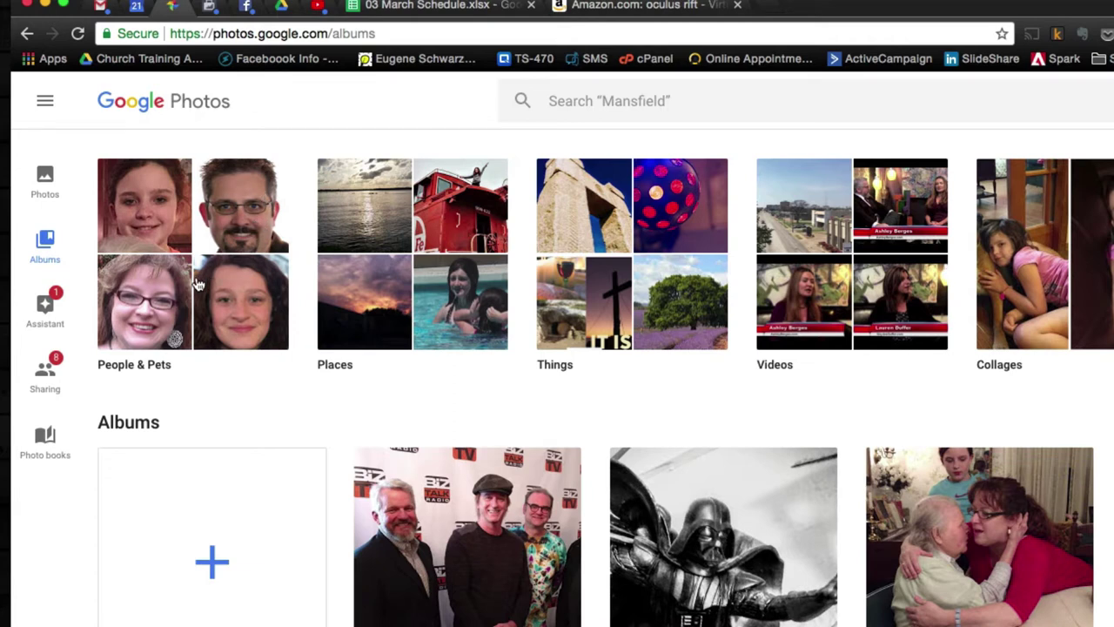
Open the People & Pets face grid from the Albums page
{"action": "left_click", "coordinate": [145, 317]}
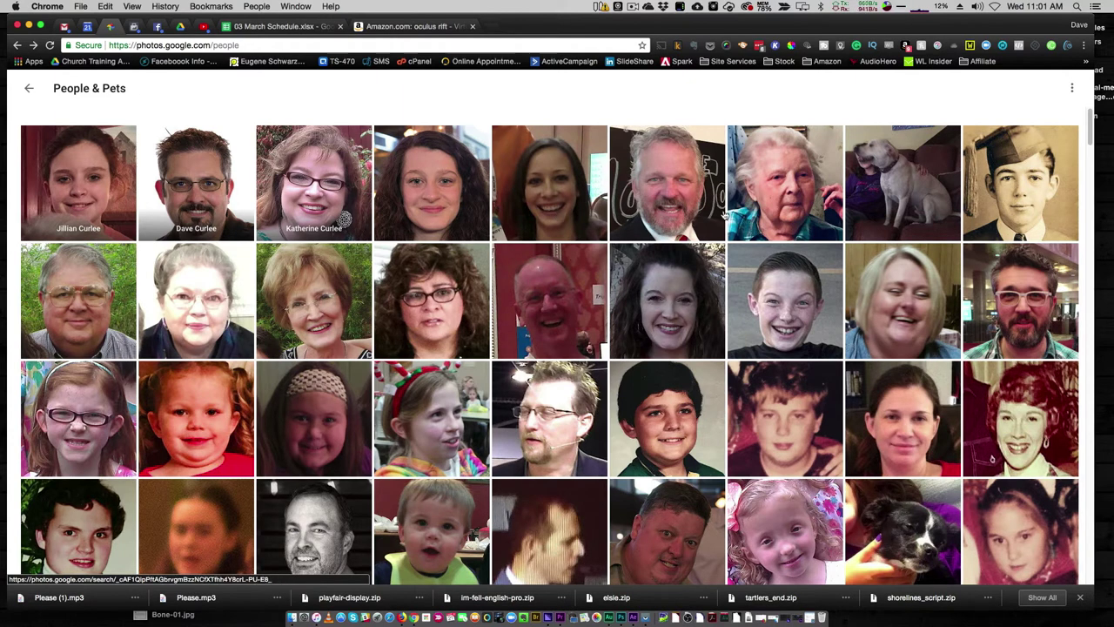
Name the white-haired man's face group from his matching contact suggestion, then browse his photos
{"action": "left_click", "coordinate": [668, 203]}
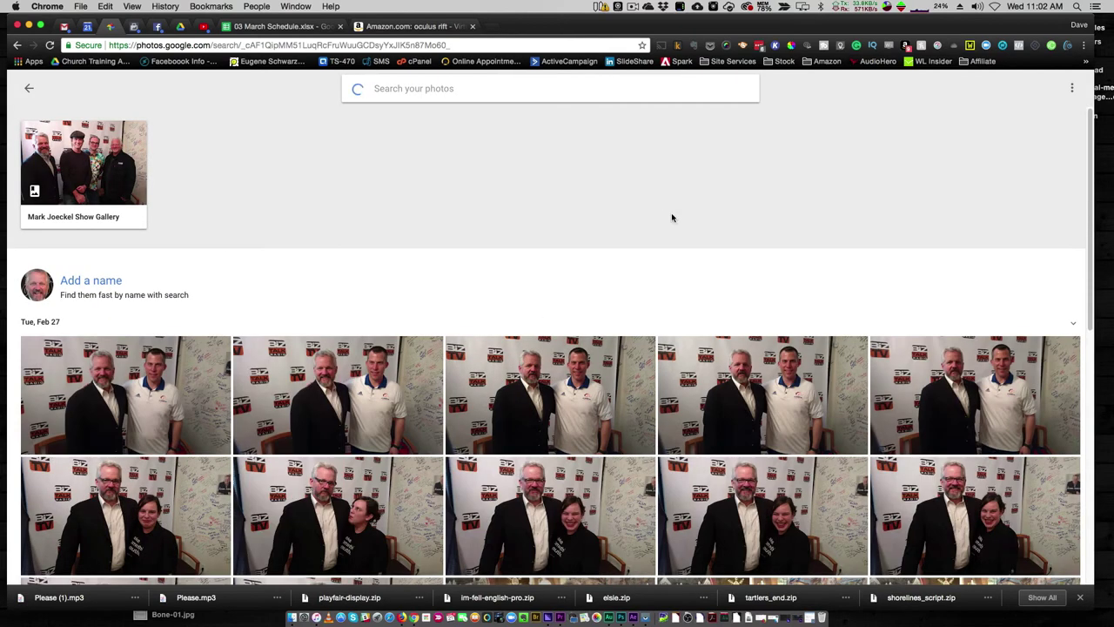
{"action": "scroll", "coordinate": [365, 250], "scroll_direction": "down", "scroll_amount": 5}
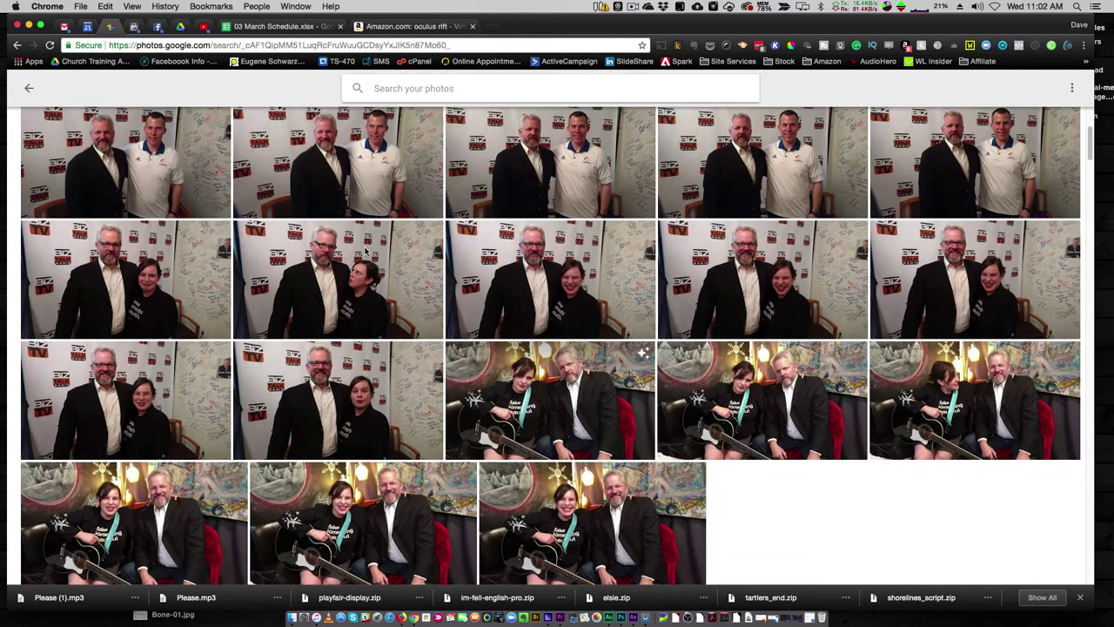
{"action": "scroll", "coordinate": [365, 252], "scroll_direction": "up", "scroll_amount": 3}
{"action": "scroll", "coordinate": [366, 251], "scroll_direction": "down", "scroll_amount": 1}
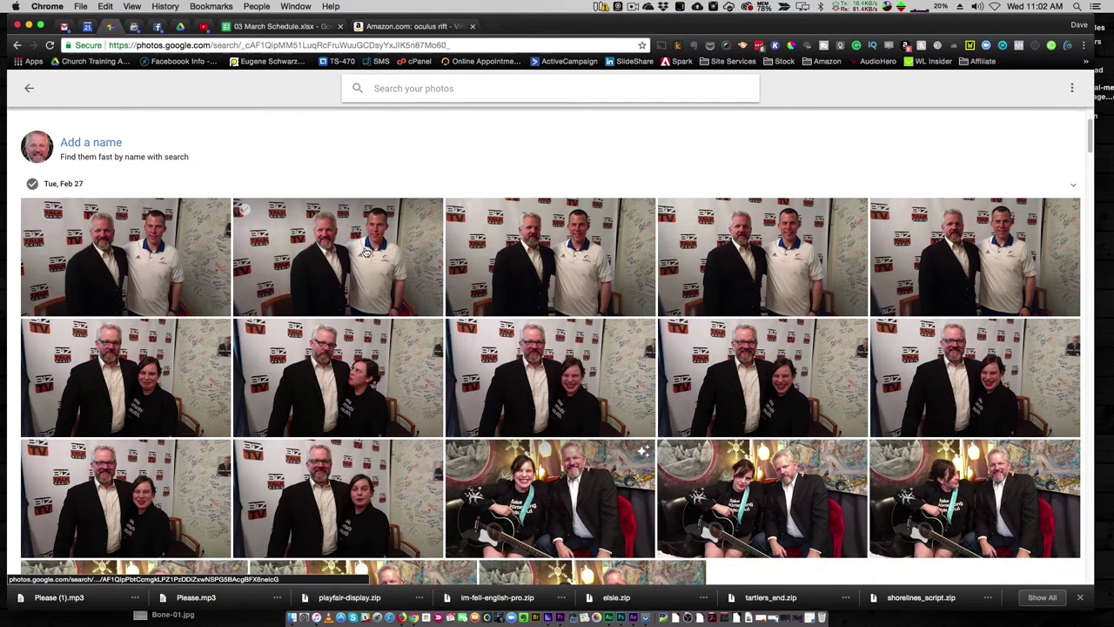
{"action": "left_click", "coordinate": [96, 143]}
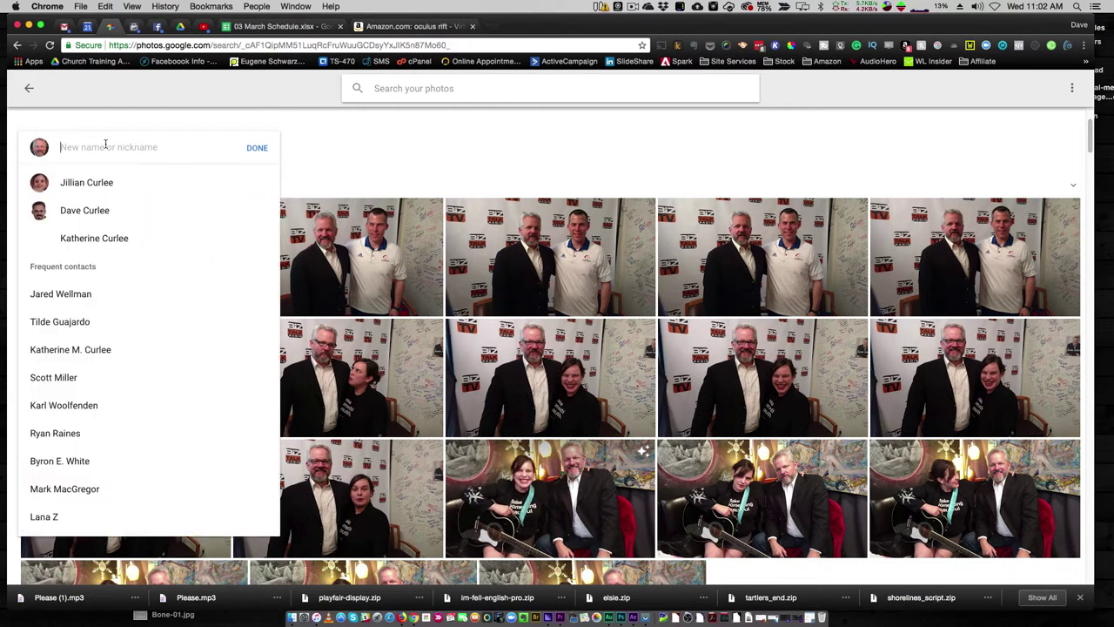
{"action": "type", "text": "Mark Jo"}
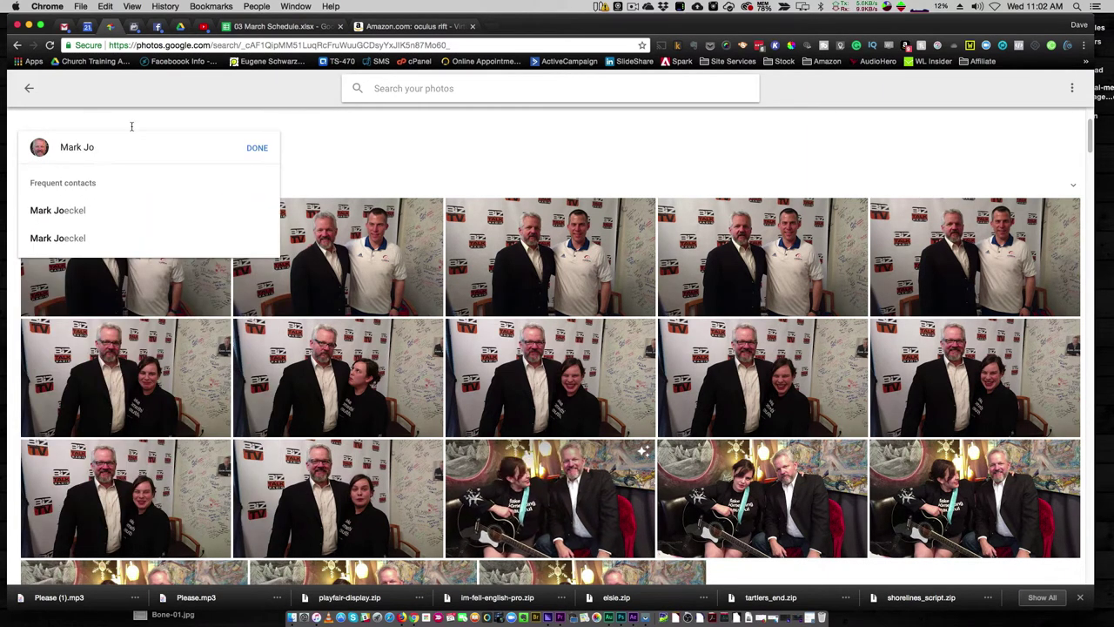
{"action": "left_click", "coordinate": [79, 209]}
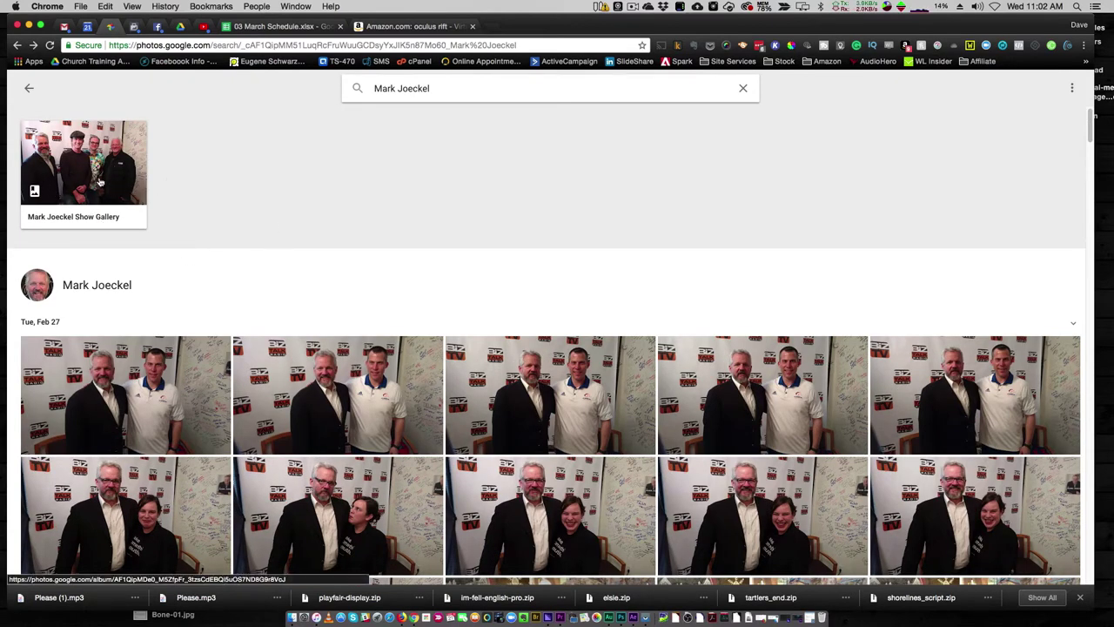
{"action": "scroll", "coordinate": [246, 322], "scroll_direction": "down", "scroll_amount": 5}
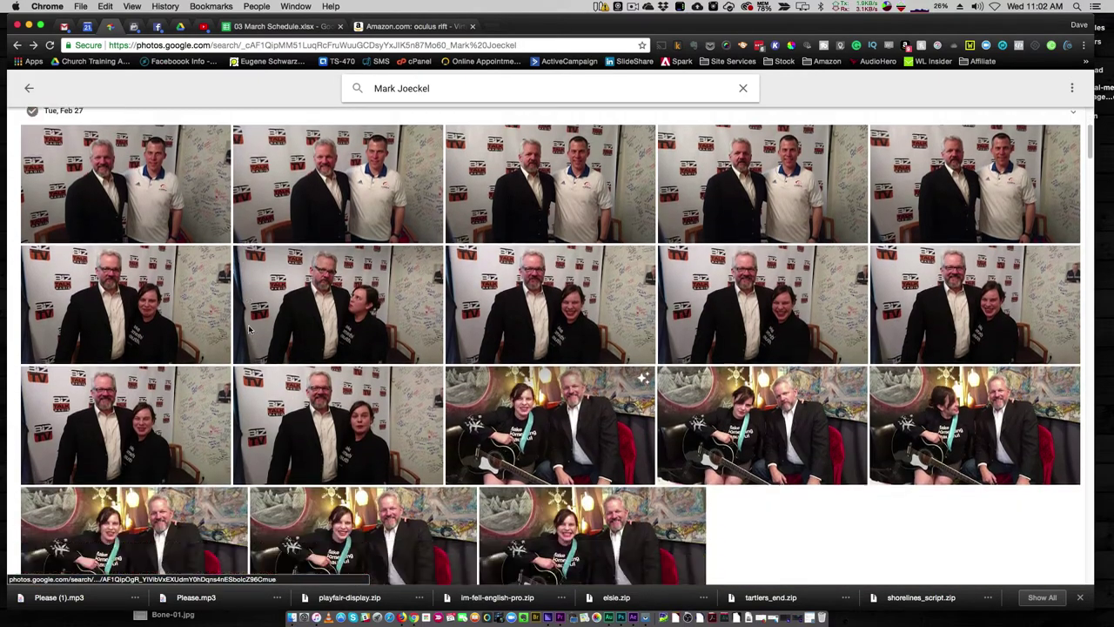
{"action": "scroll", "coordinate": [248, 328], "scroll_direction": "down", "scroll_amount": 5}
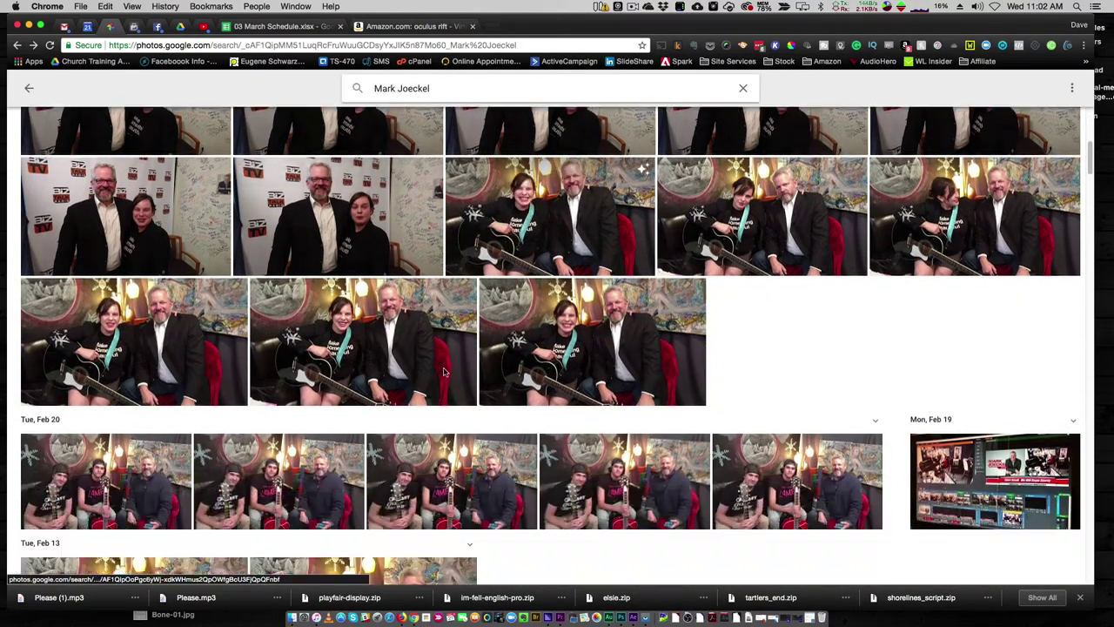
{"action": "scroll", "coordinate": [443, 373], "scroll_direction": "down", "scroll_amount": 15}
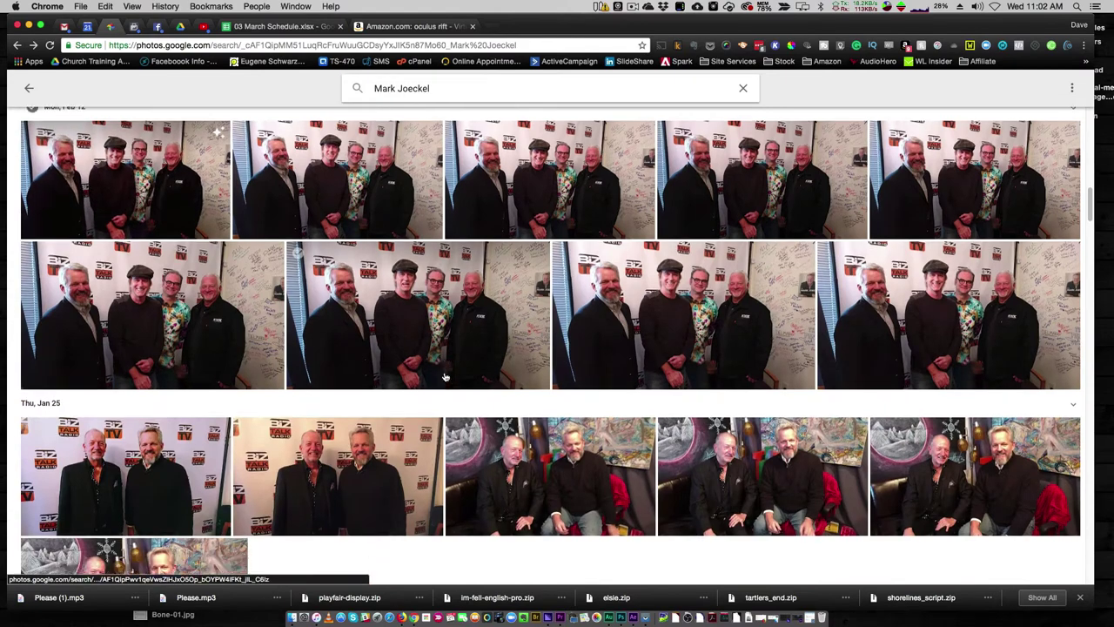
{"action": "scroll", "coordinate": [443, 376], "scroll_direction": "down", "scroll_amount": 4}
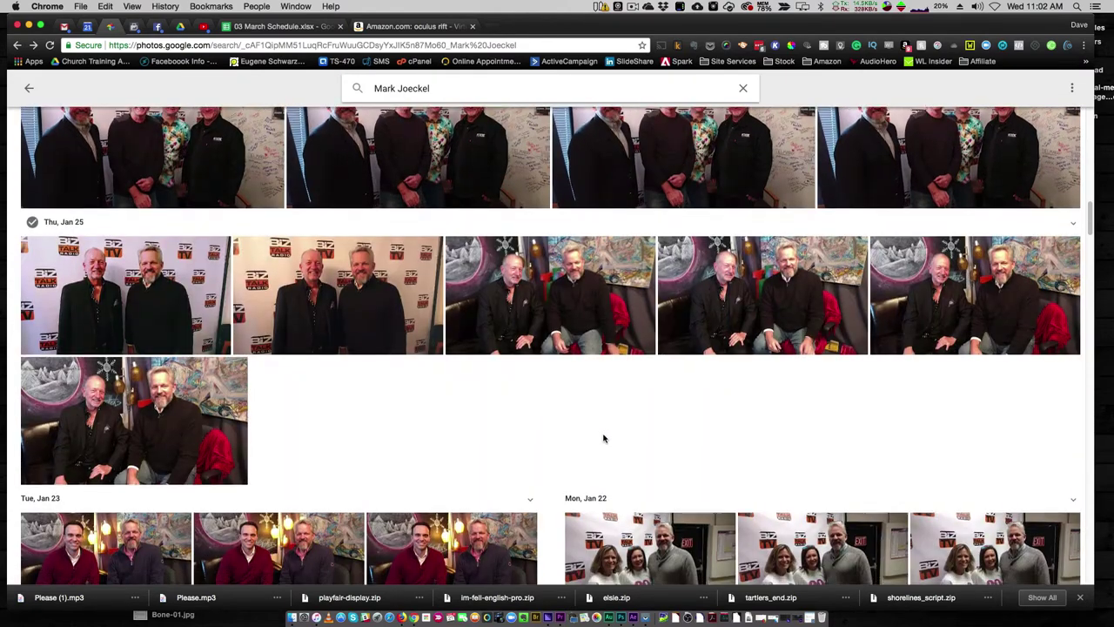
{"action": "scroll", "coordinate": [584, 435], "scroll_direction": "up", "scroll_amount": 10}
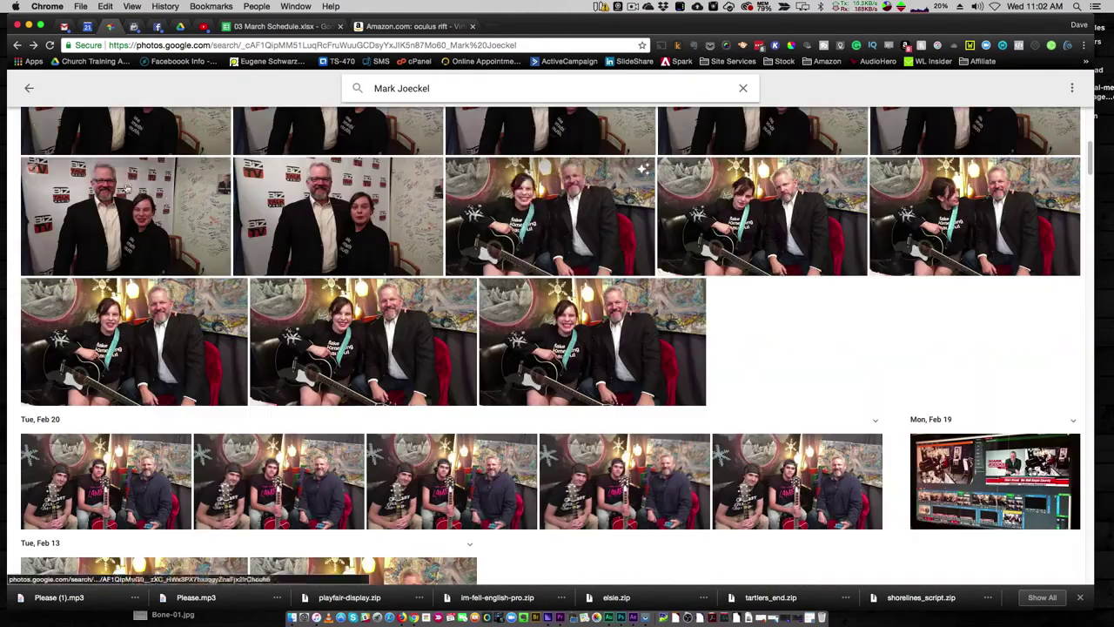
Return to People & Pets and label the elderly woman's face group with her full name
{"action": "left_click", "coordinate": [27, 90]}
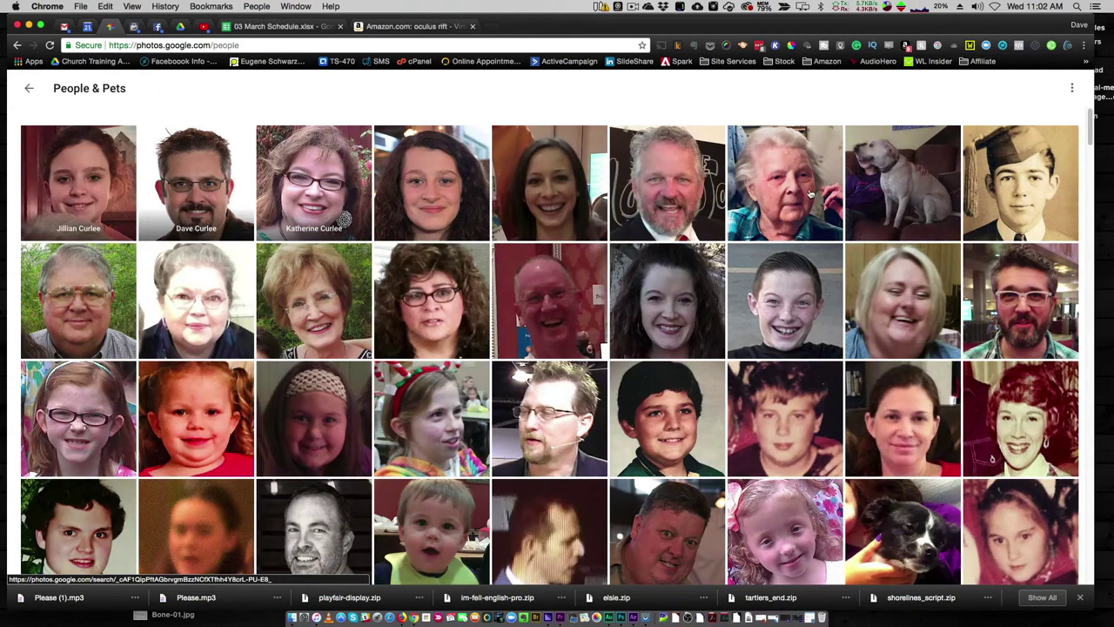
{"action": "left_click", "coordinate": [810, 193]}
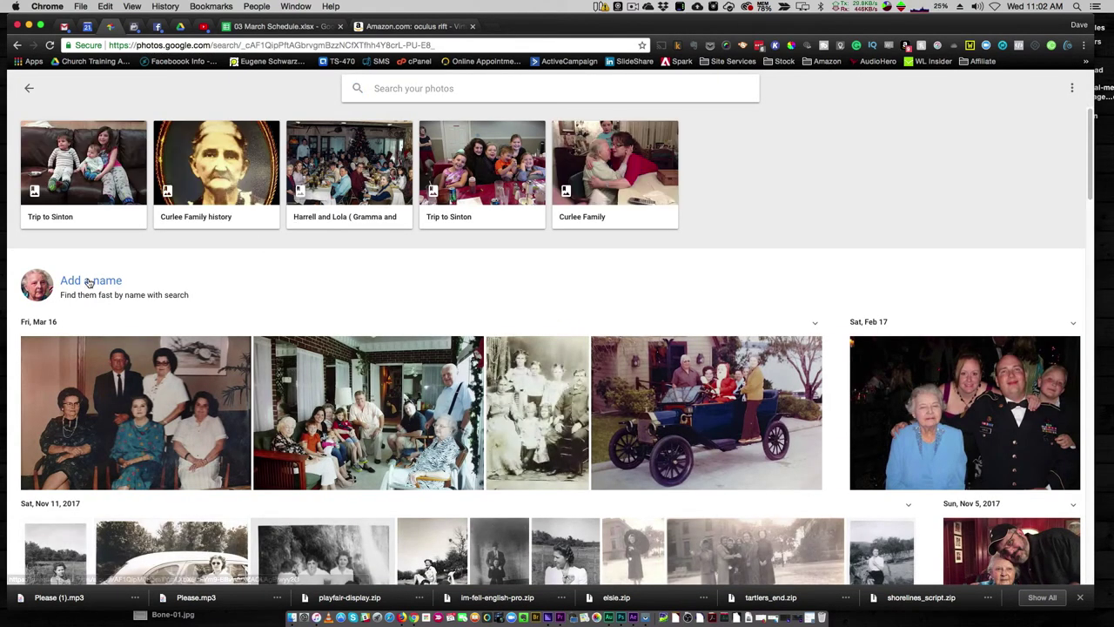
{"action": "left_click", "coordinate": [87, 281]}
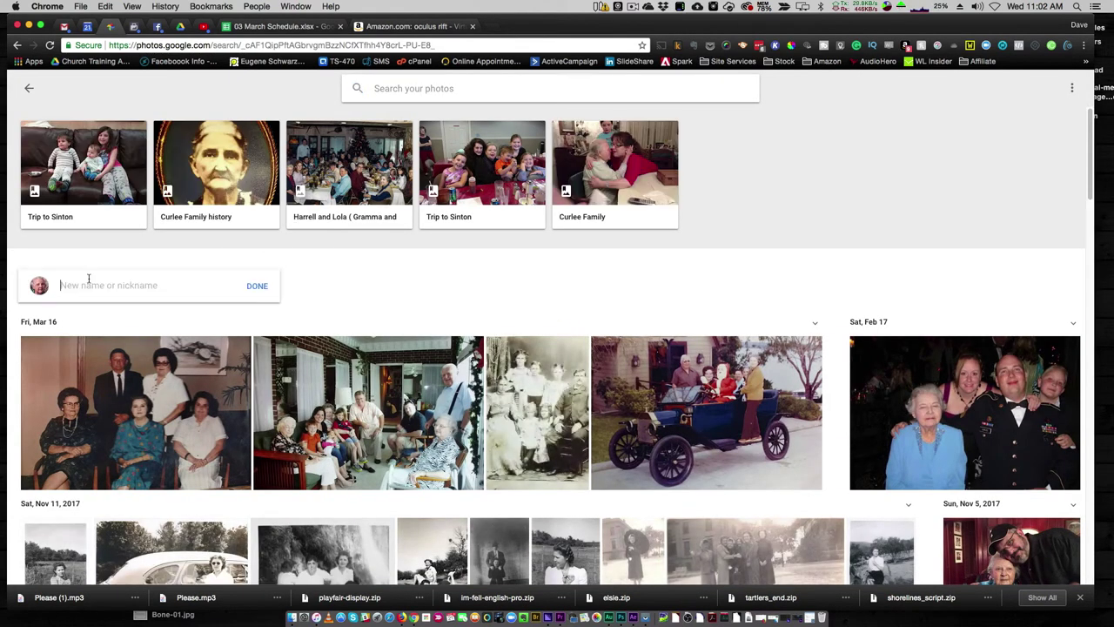
{"action": "type", "text": "Lola Curlee"}
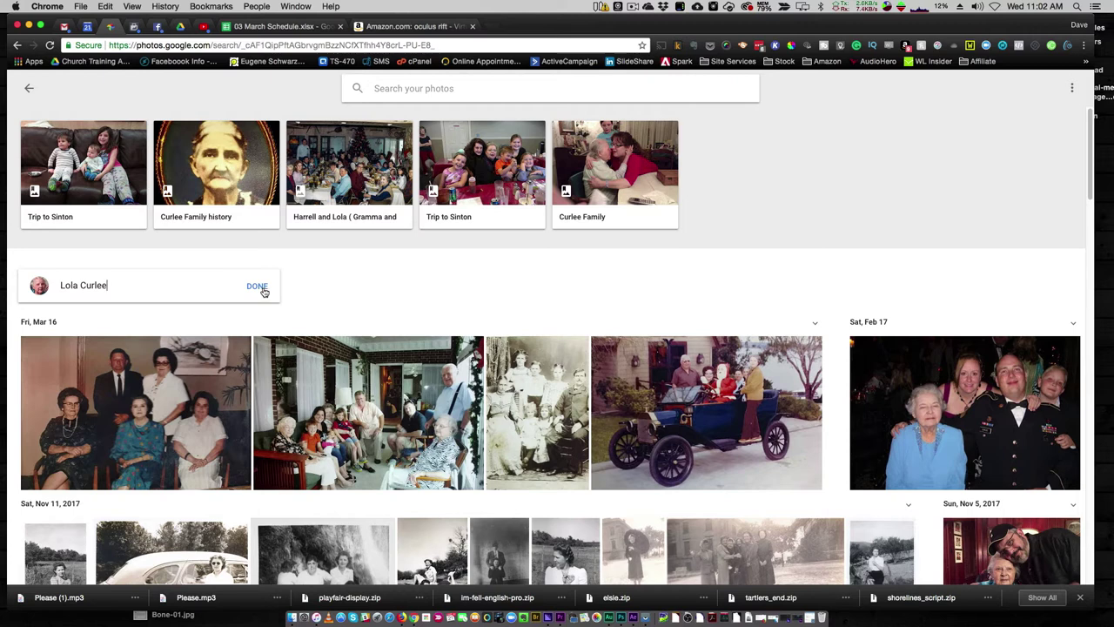
{"action": "left_click", "coordinate": [258, 286]}
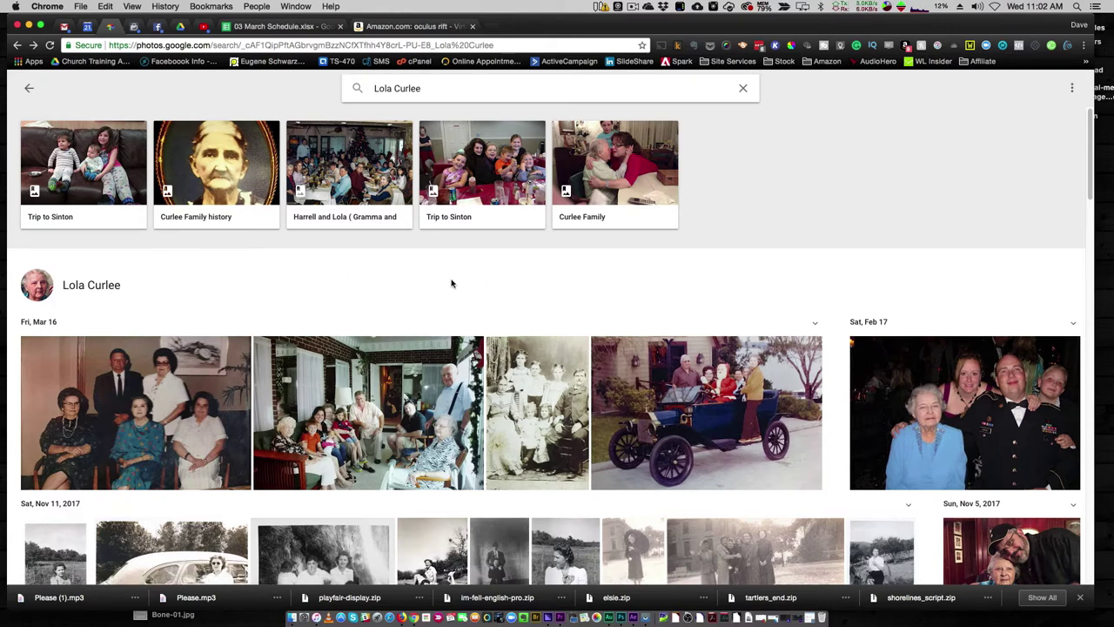
Scroll her photos and open the black-and-white shot of a woman riding a donkey
{"action": "scroll", "coordinate": [451, 283], "scroll_direction": "down", "scroll_amount": 1}
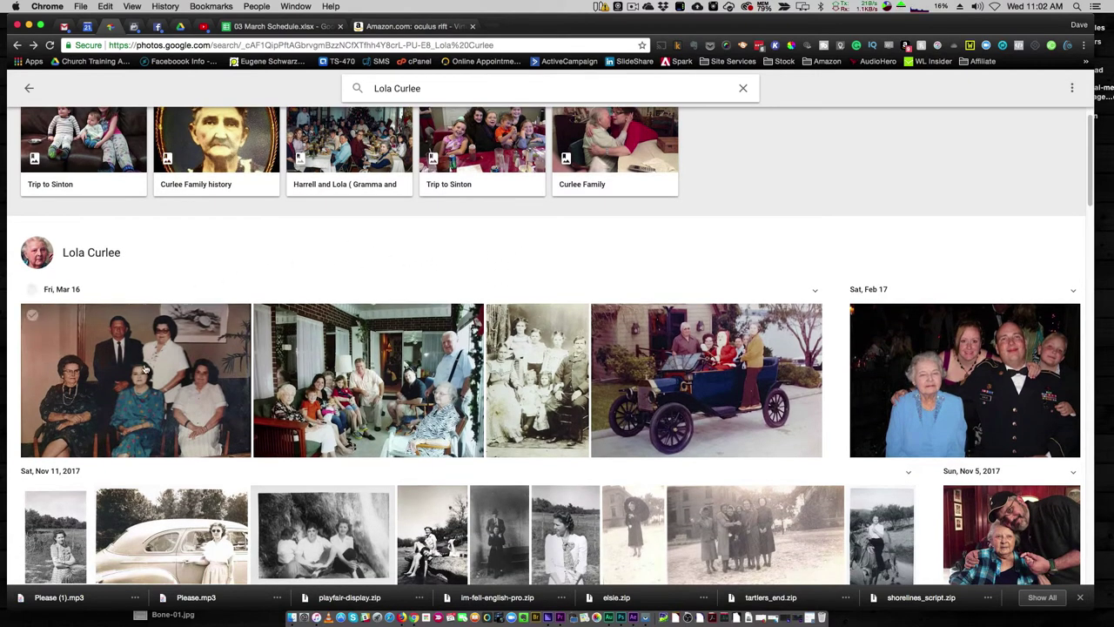
{"action": "scroll", "coordinate": [122, 389], "scroll_direction": "down", "scroll_amount": 1}
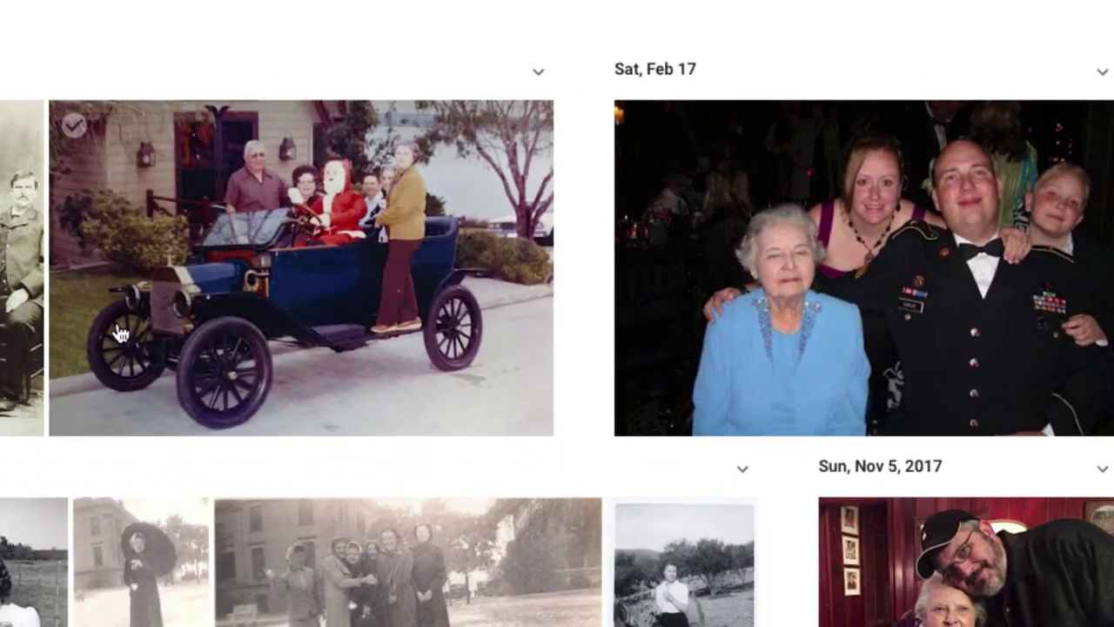
{"action": "scroll", "coordinate": [373, 357], "scroll_direction": "down", "scroll_amount": 3}
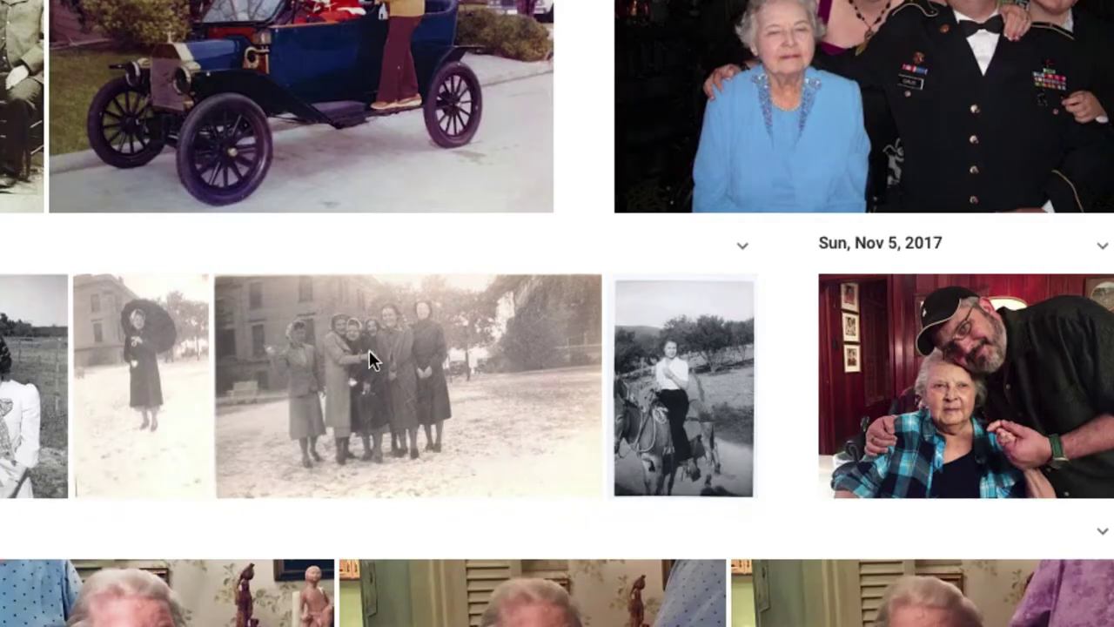
{"action": "left_click", "coordinate": [688, 376]}
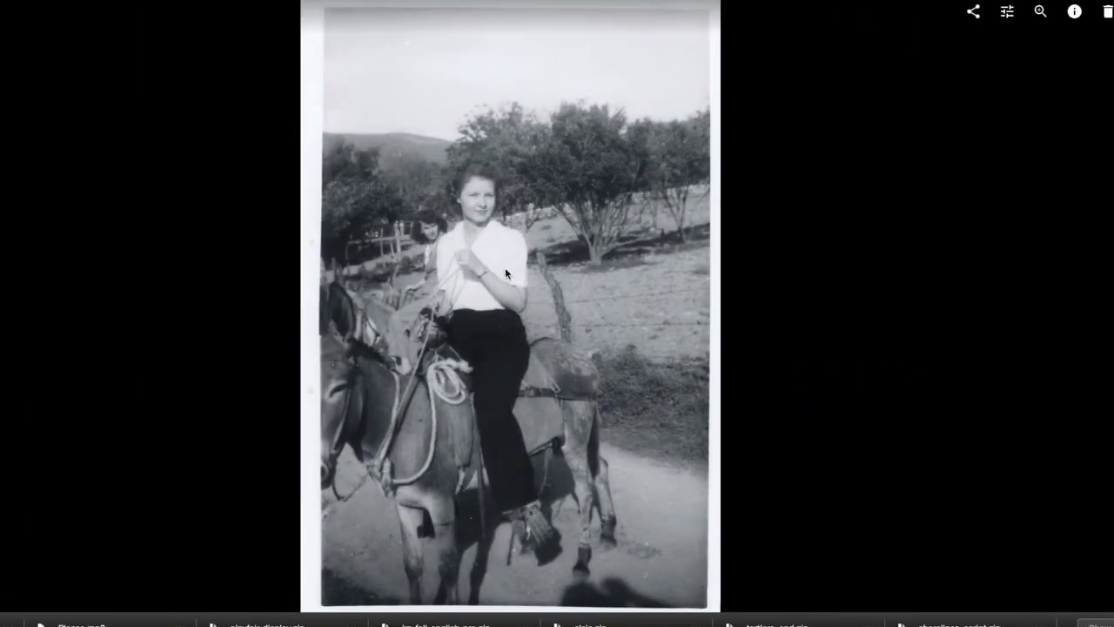
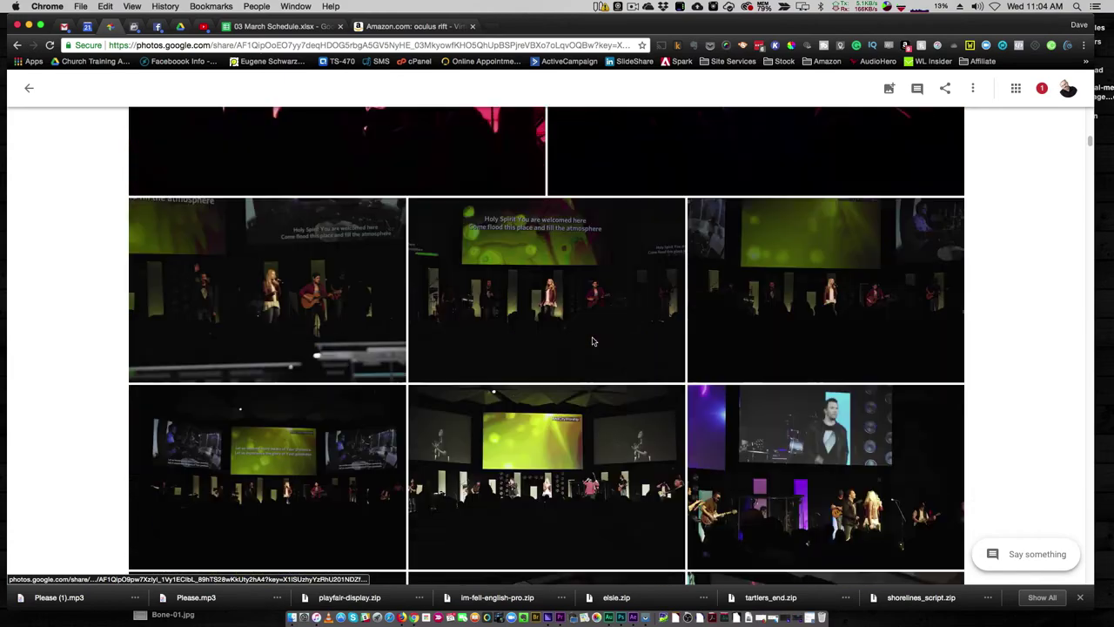
Scroll through the album's photos and bring up its More options menu
{"action": "scroll", "coordinate": [601, 347], "scroll_direction": "down", "scroll_amount": 15}
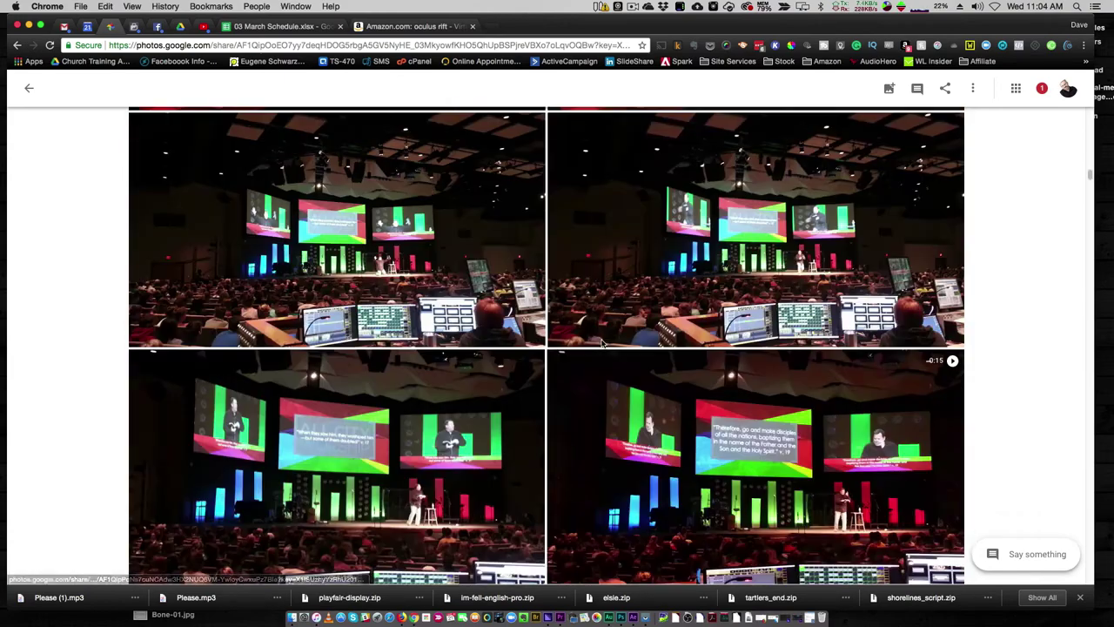
{"action": "scroll", "coordinate": [591, 416], "scroll_direction": "down", "scroll_amount": 10}
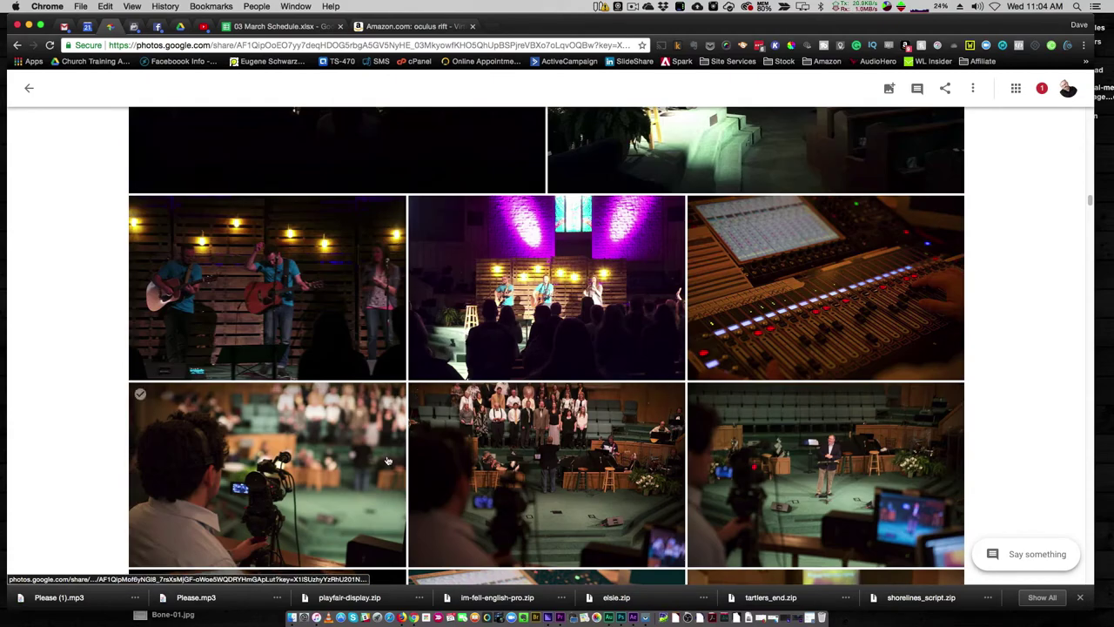
{"action": "scroll", "coordinate": [505, 448], "scroll_direction": "down", "scroll_amount": 10}
{"action": "scroll", "coordinate": [513, 461], "scroll_direction": "down", "scroll_amount": 6}
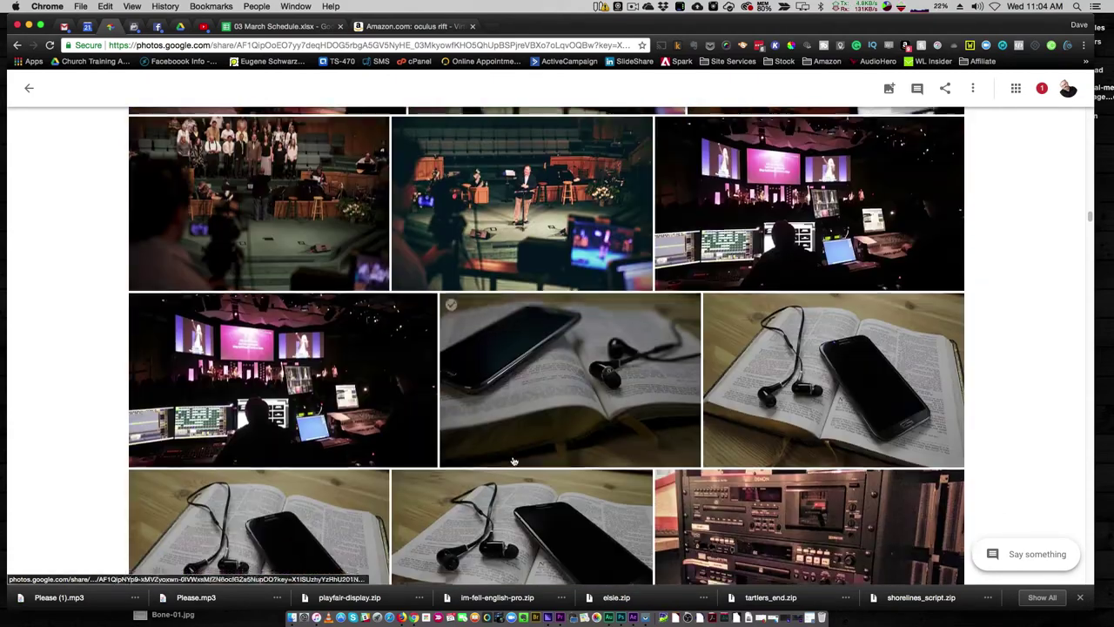
{"action": "scroll", "coordinate": [669, 447], "scroll_direction": "down", "scroll_amount": 3}
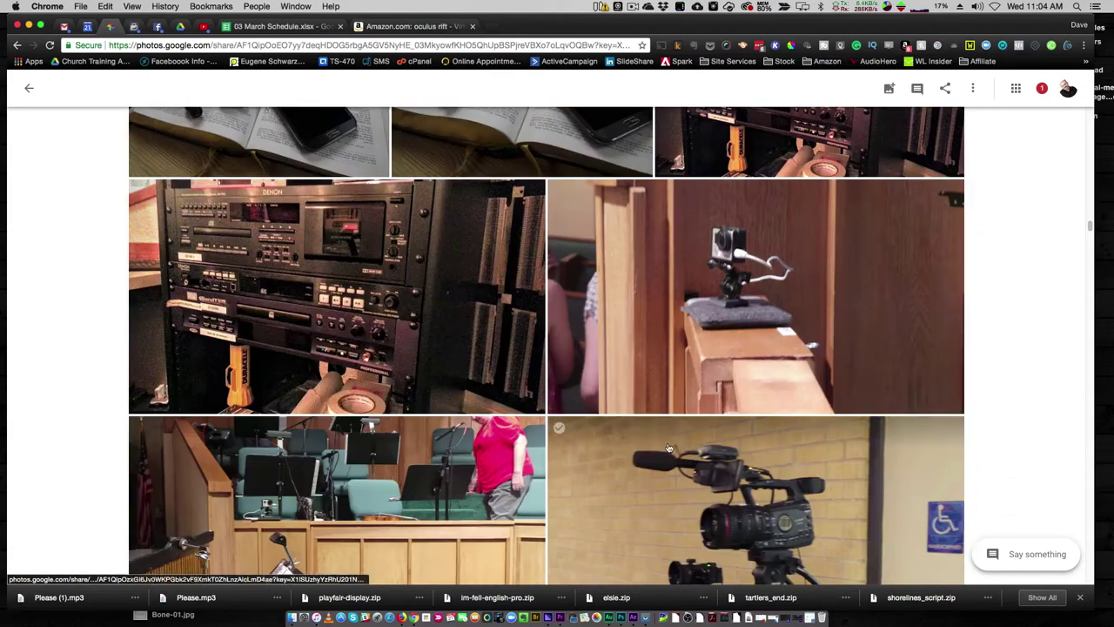
{"action": "scroll", "coordinate": [790, 380], "scroll_direction": "up", "scroll_amount": 10}
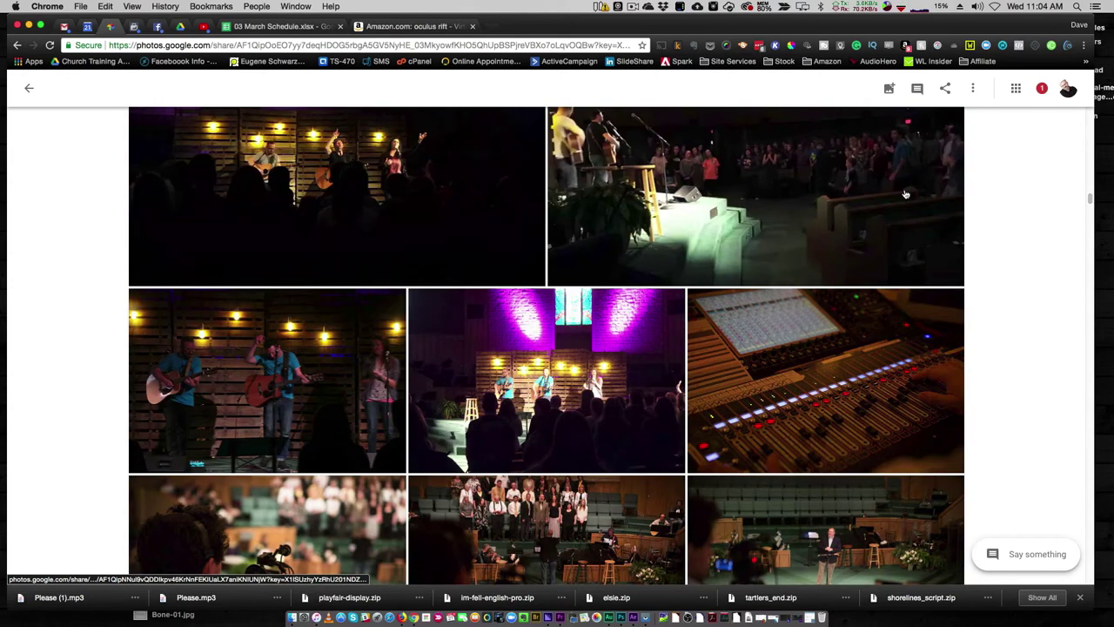
{"action": "left_click", "coordinate": [973, 88]}
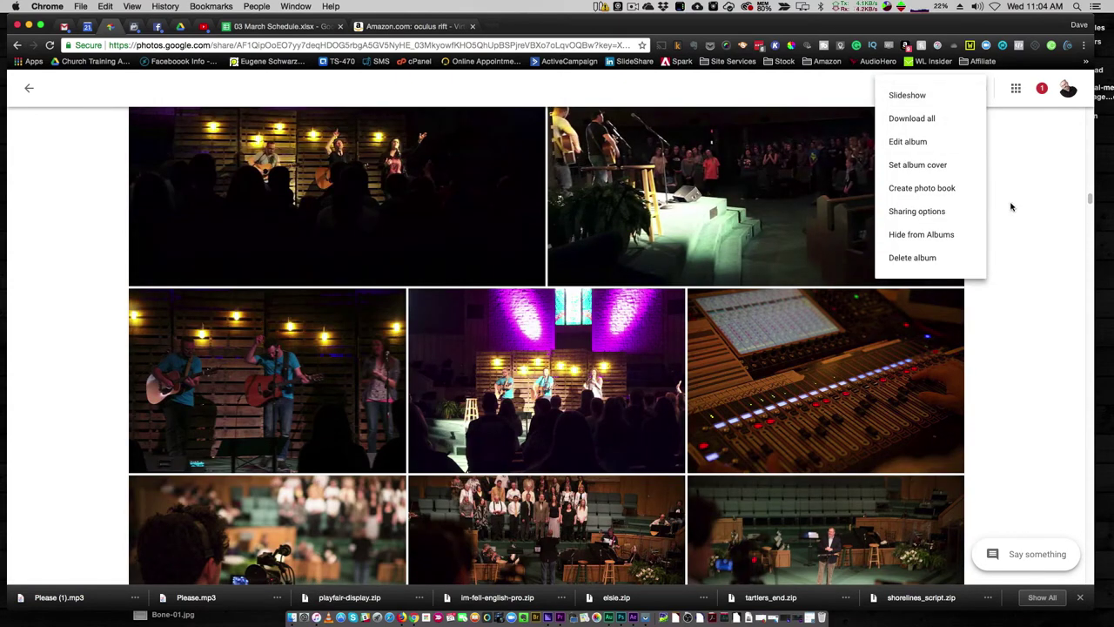
From the album's Sharing options, search for a contact by name and send them an invitation
{"action": "left_click", "coordinate": [929, 214]}
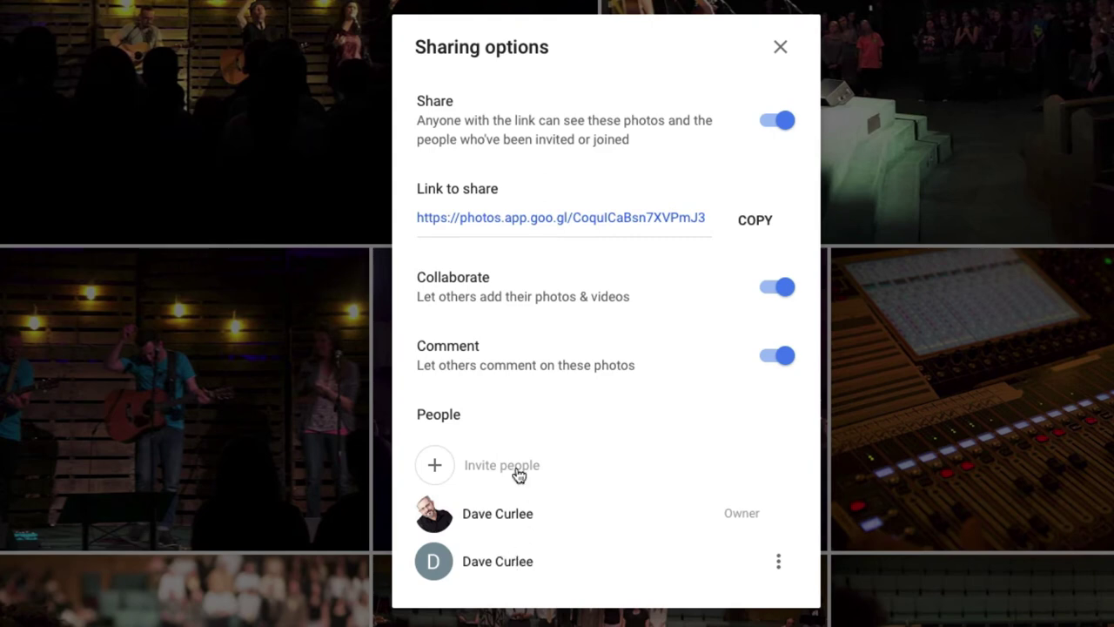
{"action": "left_click", "coordinate": [435, 466]}
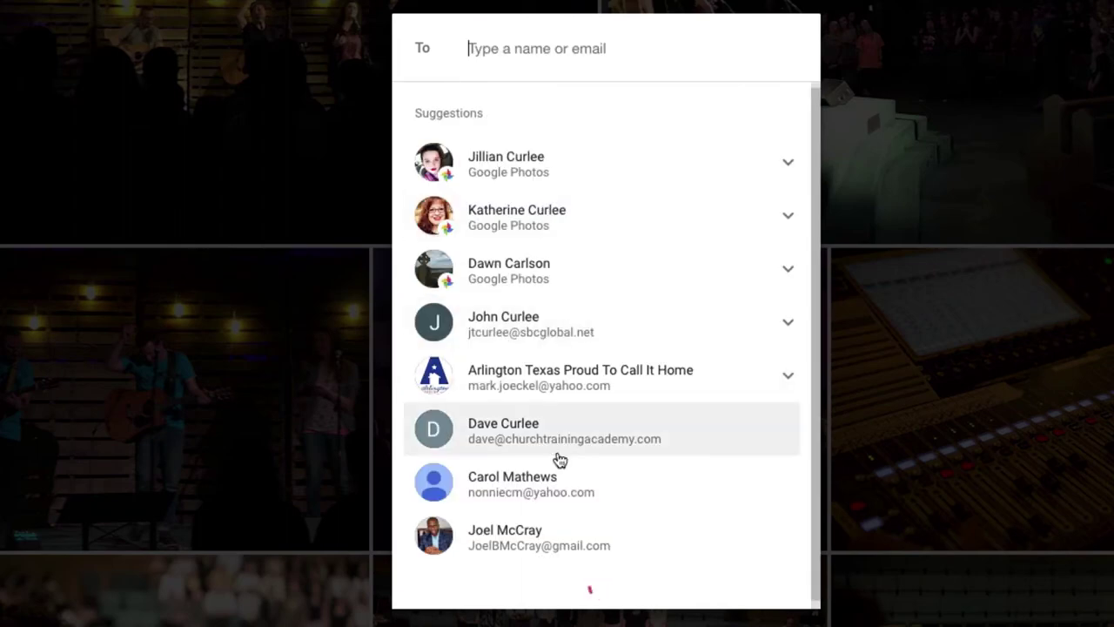
{"action": "scroll", "coordinate": [601, 459], "scroll_direction": "down", "scroll_amount": 4}
{"action": "scroll", "coordinate": [601, 459], "scroll_direction": "up", "scroll_amount": 4}
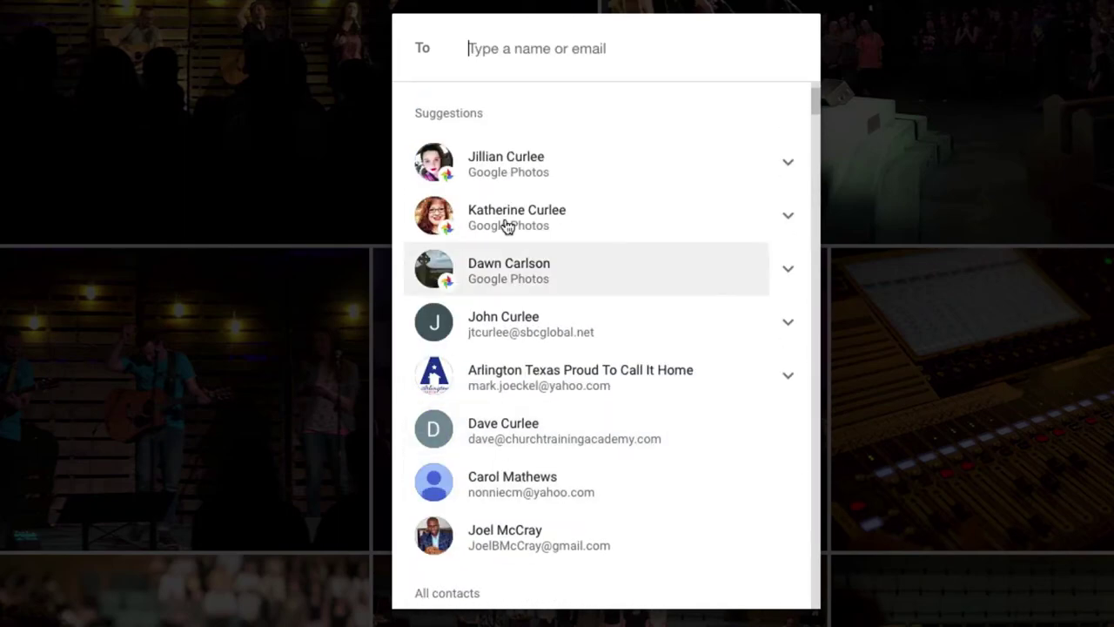
{"action": "type", "text": "Justin"}
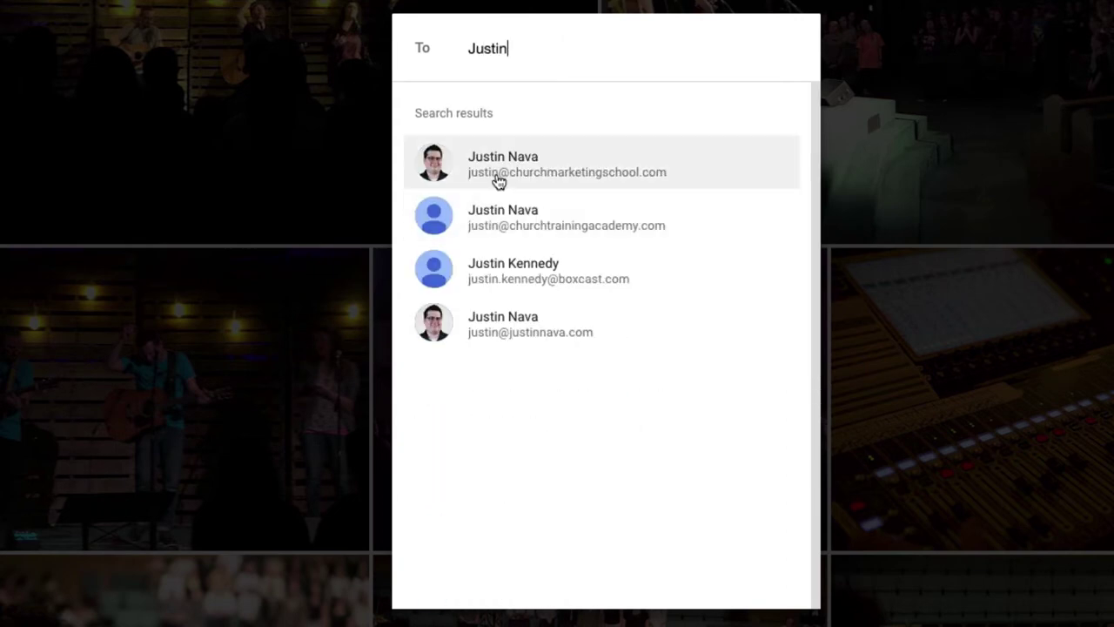
{"action": "left_click", "coordinate": [531, 227]}
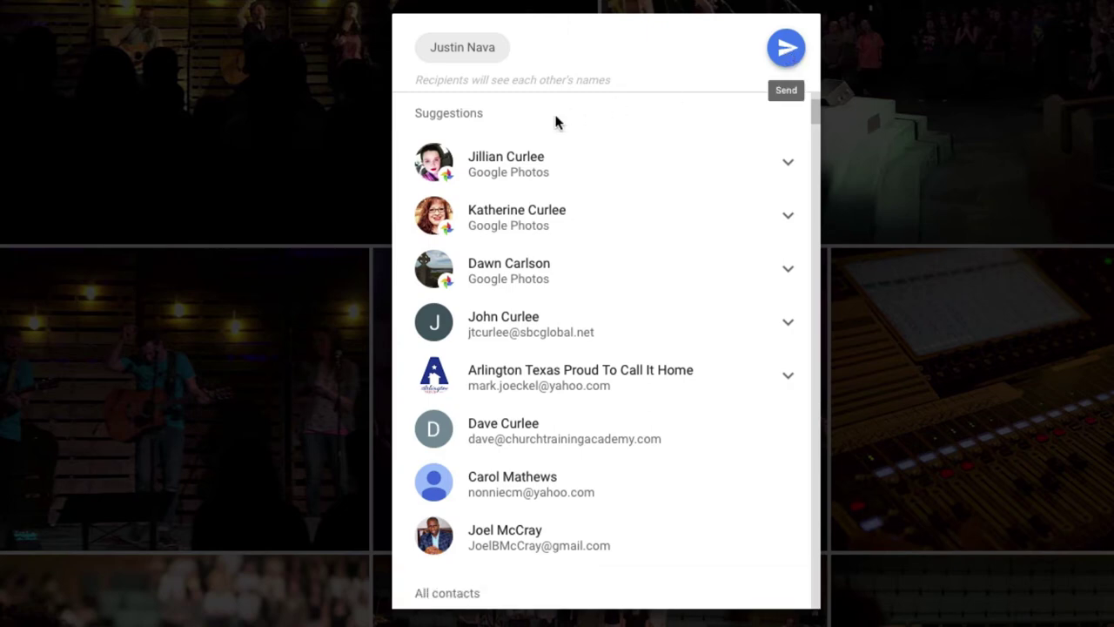
{"action": "left_click", "coordinate": [784, 52]}
Check the invited person's entry, now listed as Invited, and close the sharing settings
{"action": "scroll", "coordinate": [755, 404], "scroll_direction": "down", "scroll_amount": 1}
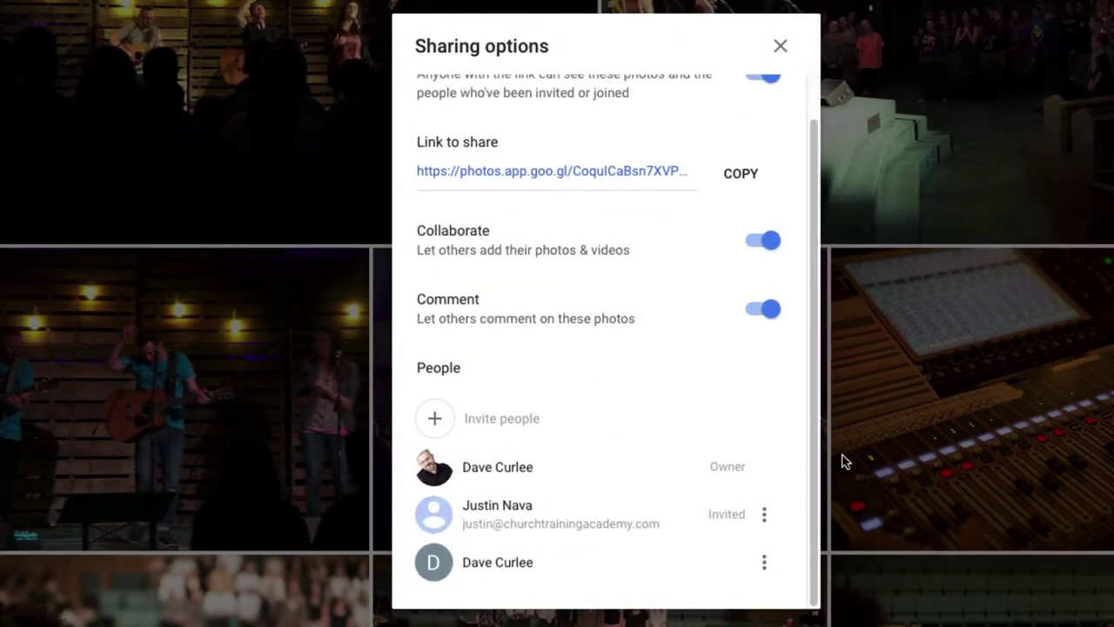
{"action": "left_click", "coordinate": [764, 515]}
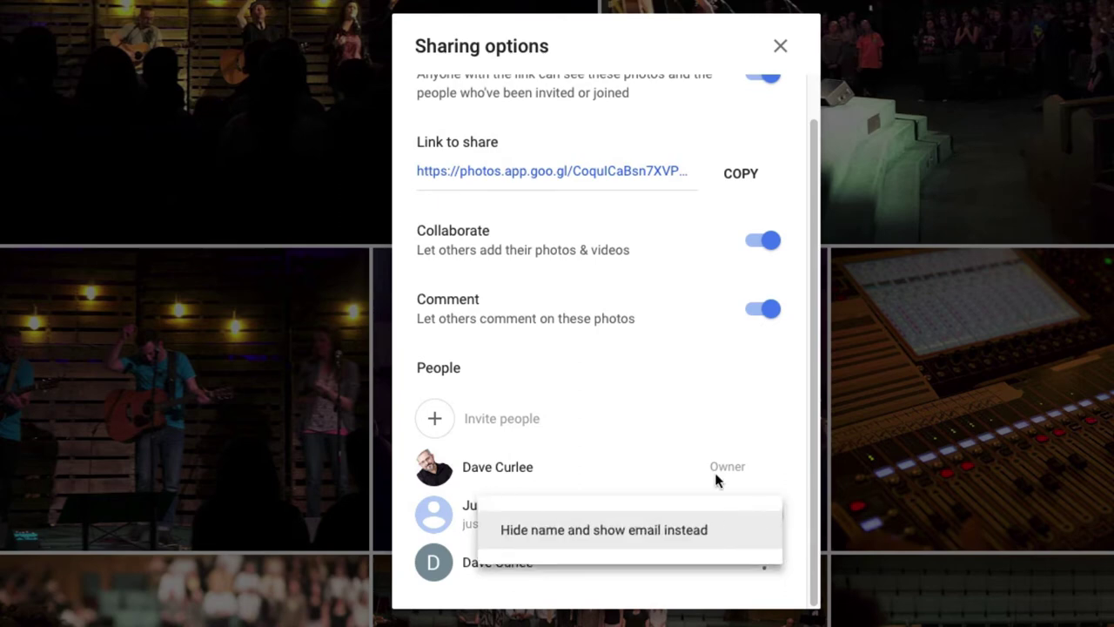
{"action": "left_click", "coordinate": [625, 33]}
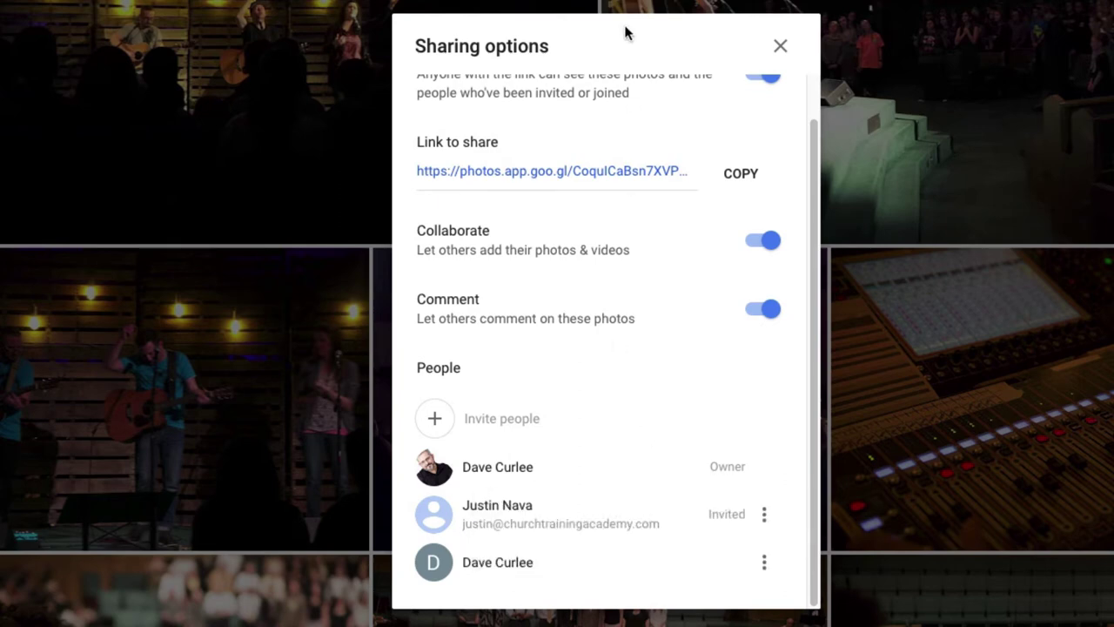
{"action": "left_click", "coordinate": [777, 49]}
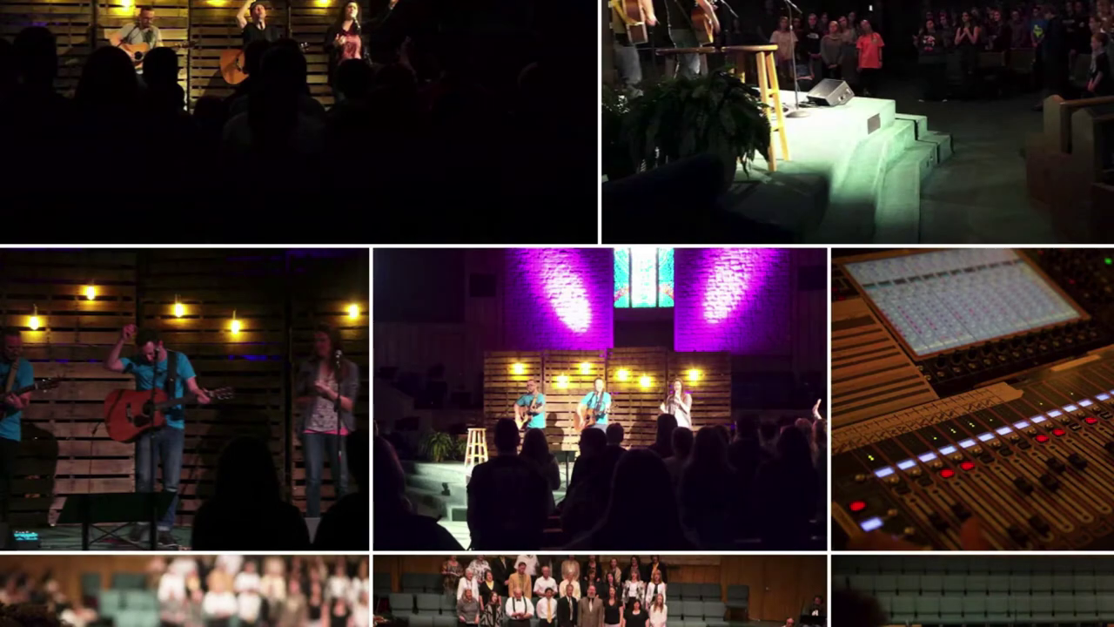
Leave the album and scroll the main Photos library down to Thu, Mar 15
{"action": "scroll", "coordinate": [284, 368], "scroll_direction": "down", "scroll_amount": 3}
{"action": "scroll", "coordinate": [579, 473], "scroll_direction": "down", "scroll_amount": 4}
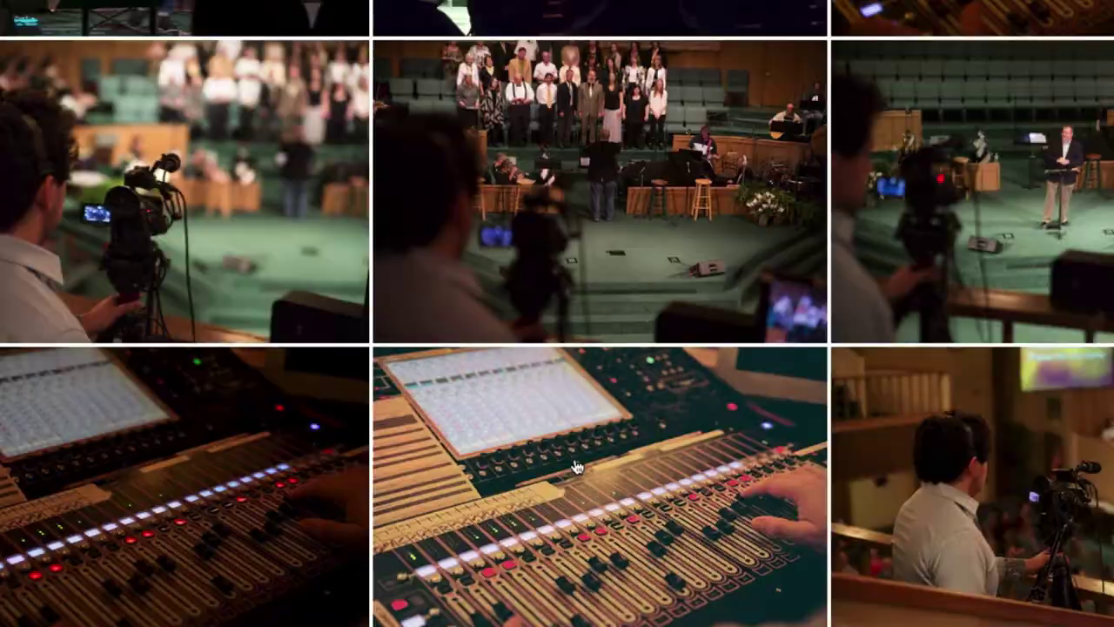
{"action": "scroll", "coordinate": [579, 473], "scroll_direction": "down", "scroll_amount": 5}
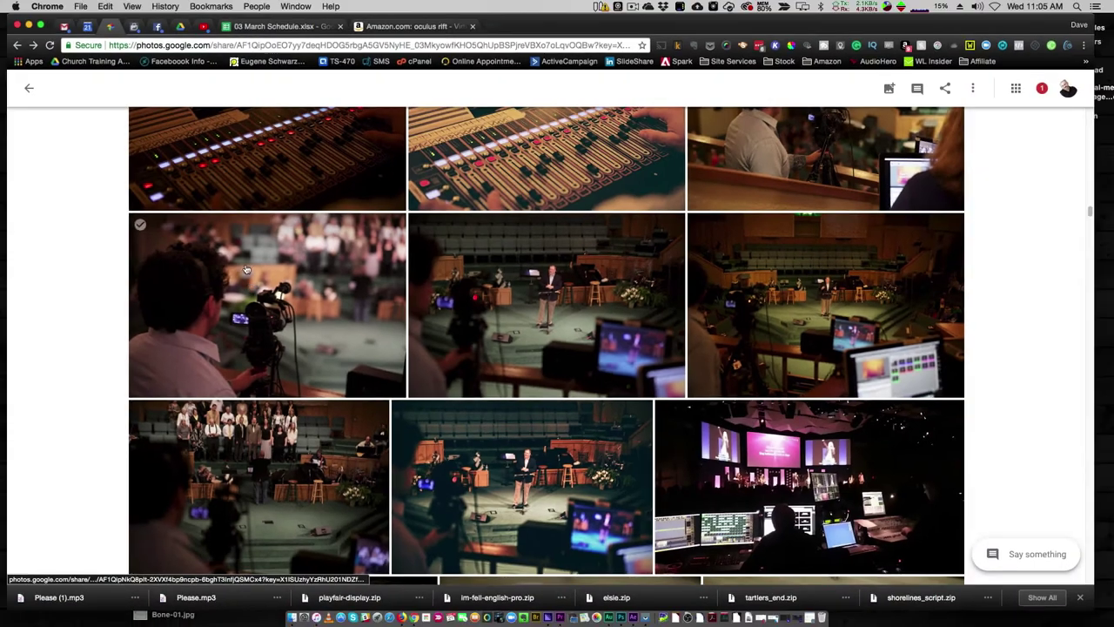
{"action": "key", "text": "Escape"}
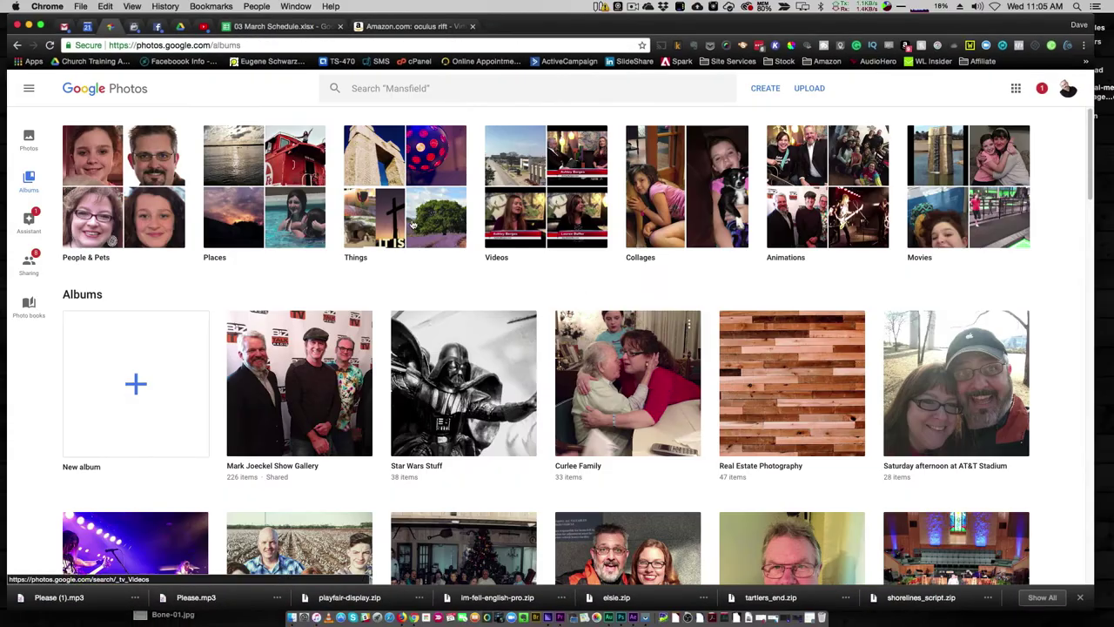
{"action": "left_click", "coordinate": [29, 139]}
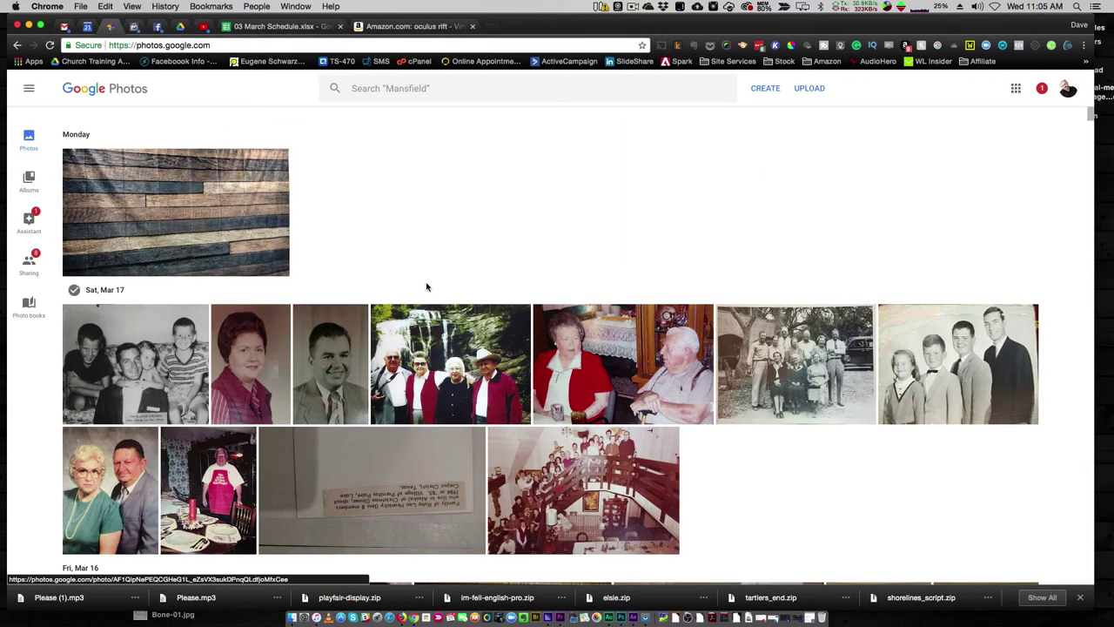
{"action": "scroll", "coordinate": [425, 283], "scroll_direction": "down", "scroll_amount": 5}
{"action": "scroll", "coordinate": [426, 287], "scroll_direction": "down", "scroll_amount": 5}
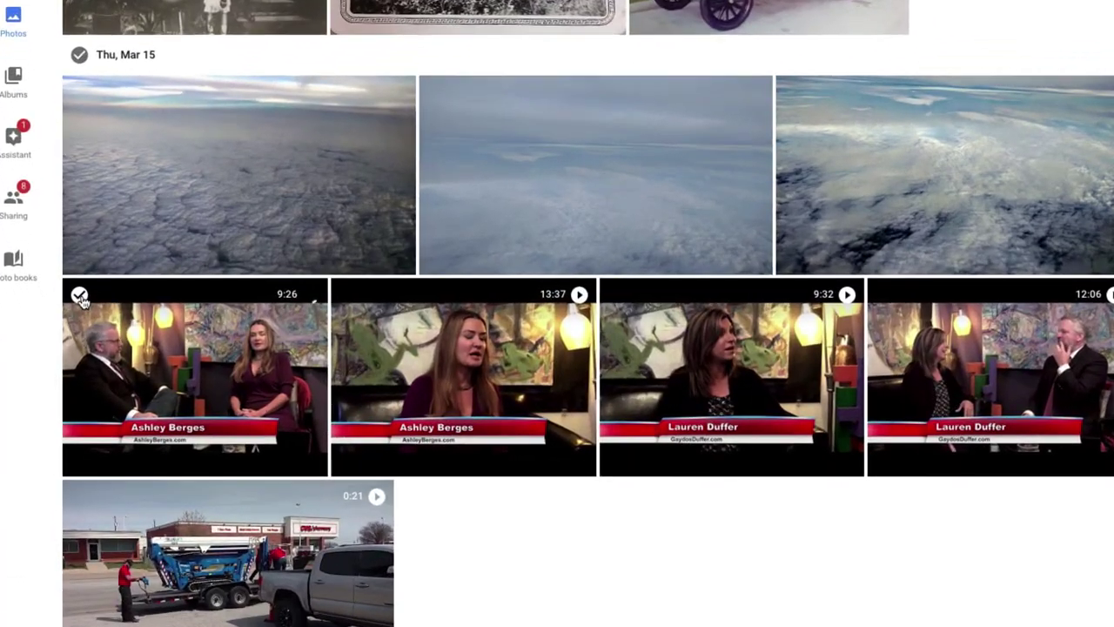
Select the Mar 15 videos: four interview videos, the truck video and the street-view video
{"action": "left_click", "coordinate": [74, 326]}
{"action": "left_click", "coordinate": [435, 382]}
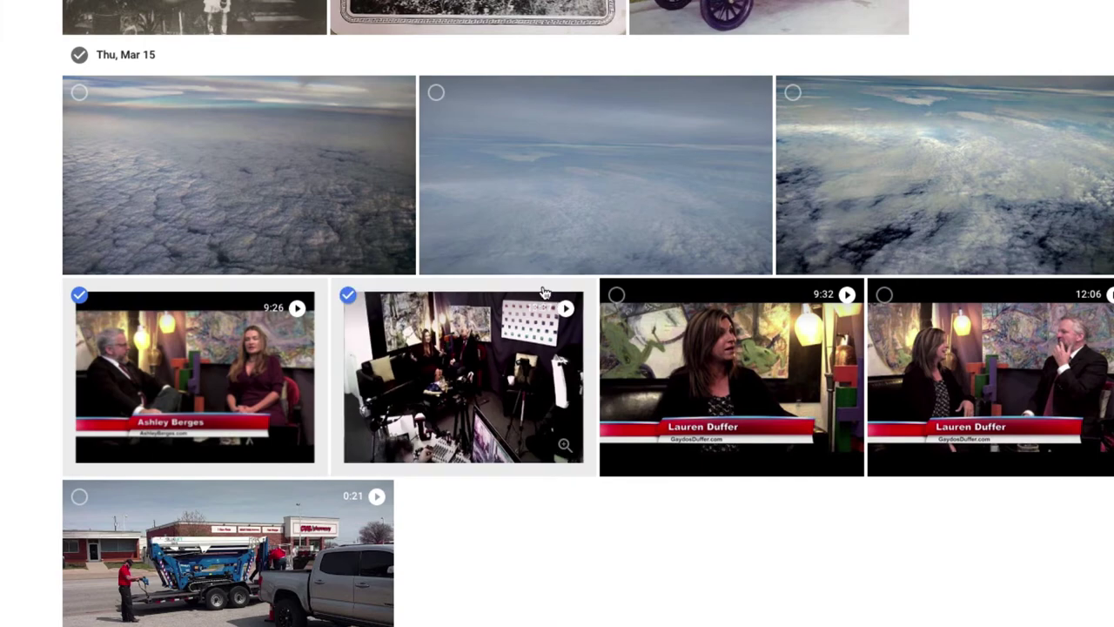
{"action": "left_click", "coordinate": [683, 324]}
{"action": "left_click", "coordinate": [884, 294]}
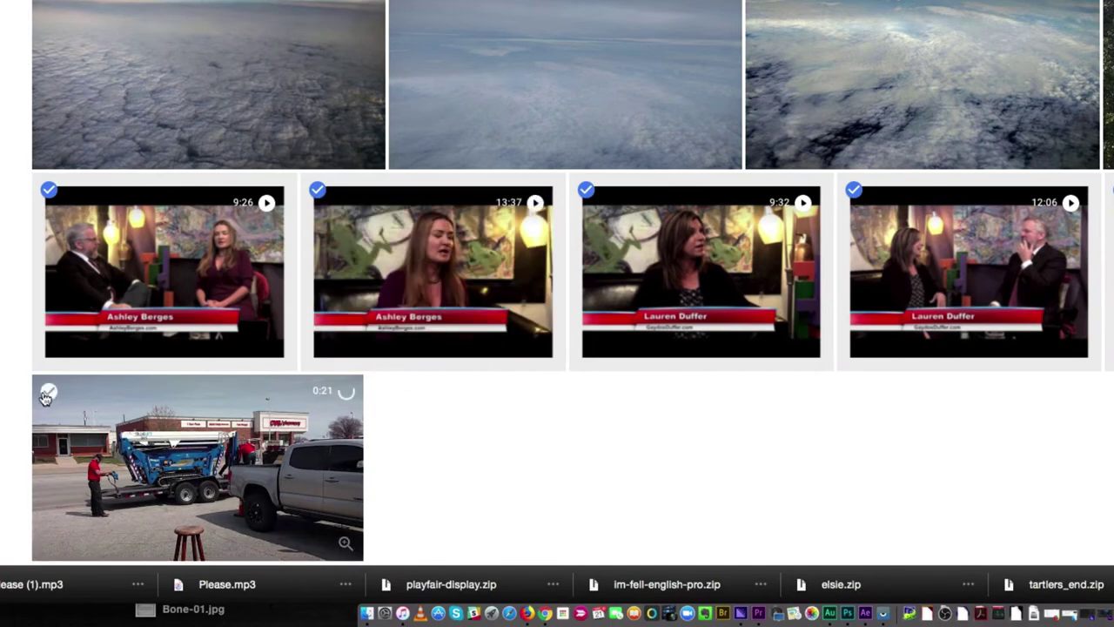
{"action": "left_click", "coordinate": [47, 394]}
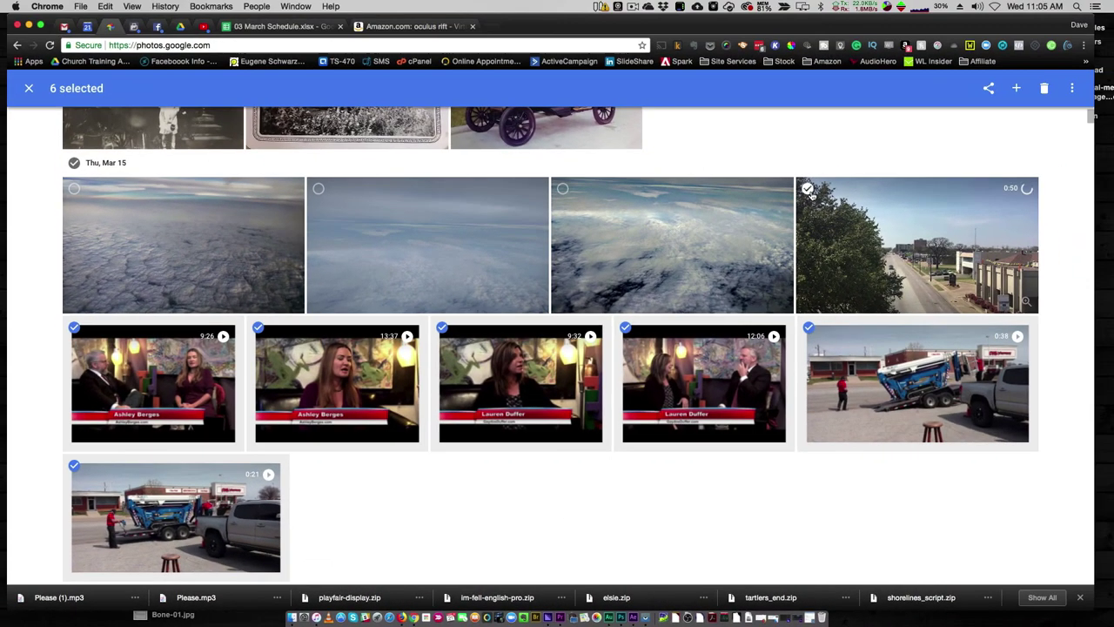
{"action": "left_click", "coordinate": [808, 189]}
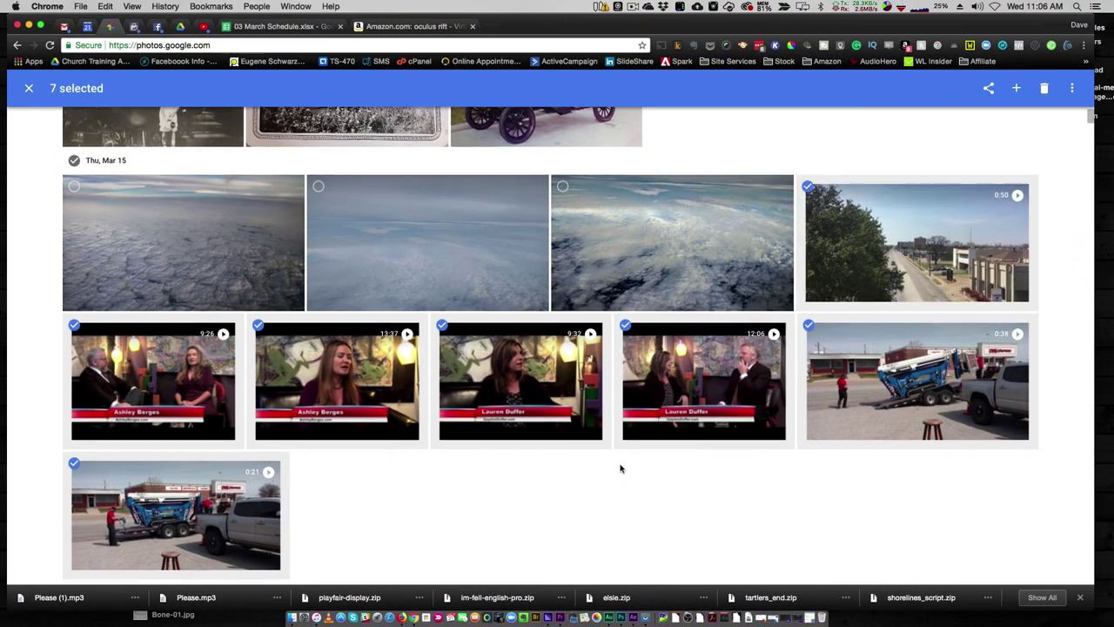
Add the first two Thu, Mar 1 concert photos, bringing the selection to 9
{"action": "scroll", "coordinate": [609, 452], "scroll_direction": "down", "scroll_amount": 5}
{"action": "scroll", "coordinate": [609, 447], "scroll_direction": "down", "scroll_amount": 3}
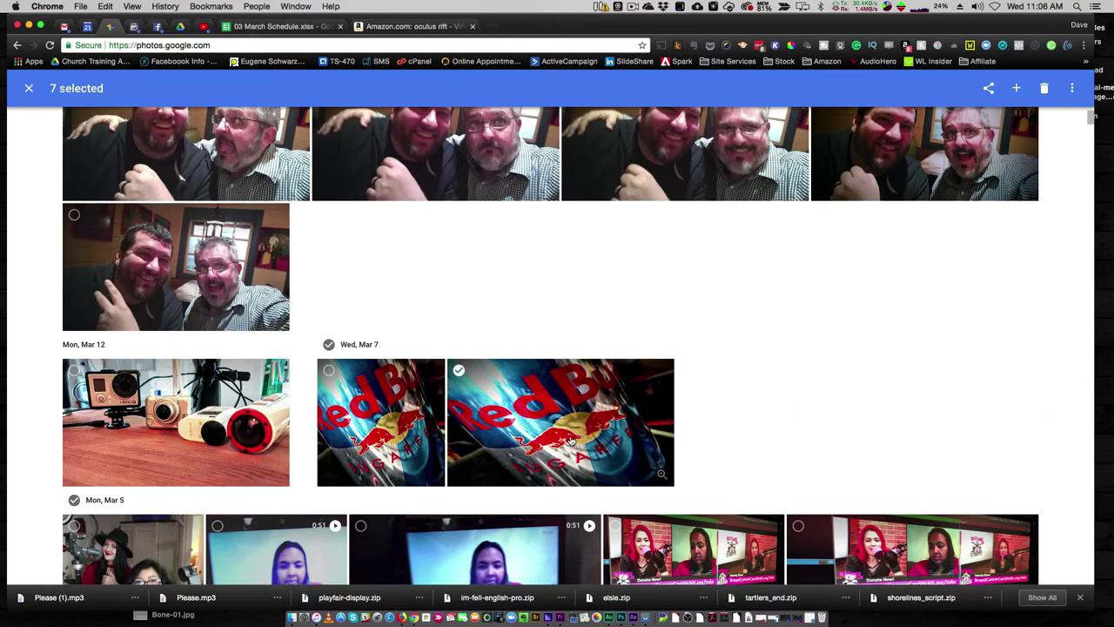
{"action": "scroll", "coordinate": [807, 381], "scroll_direction": "down", "scroll_amount": 10}
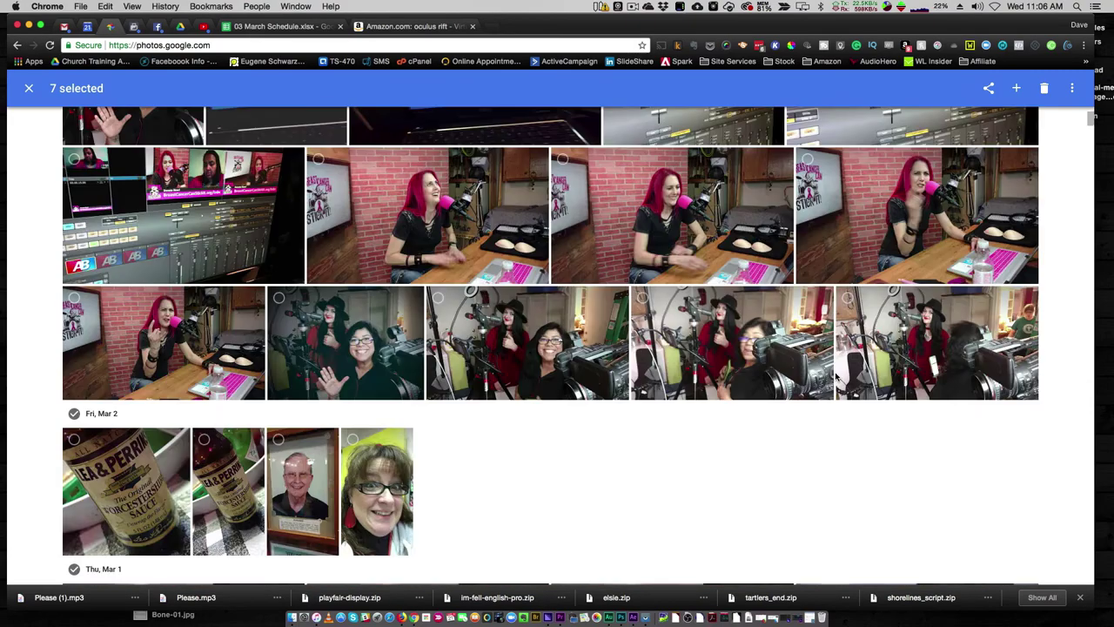
{"action": "scroll", "coordinate": [835, 377], "scroll_direction": "down", "scroll_amount": 2}
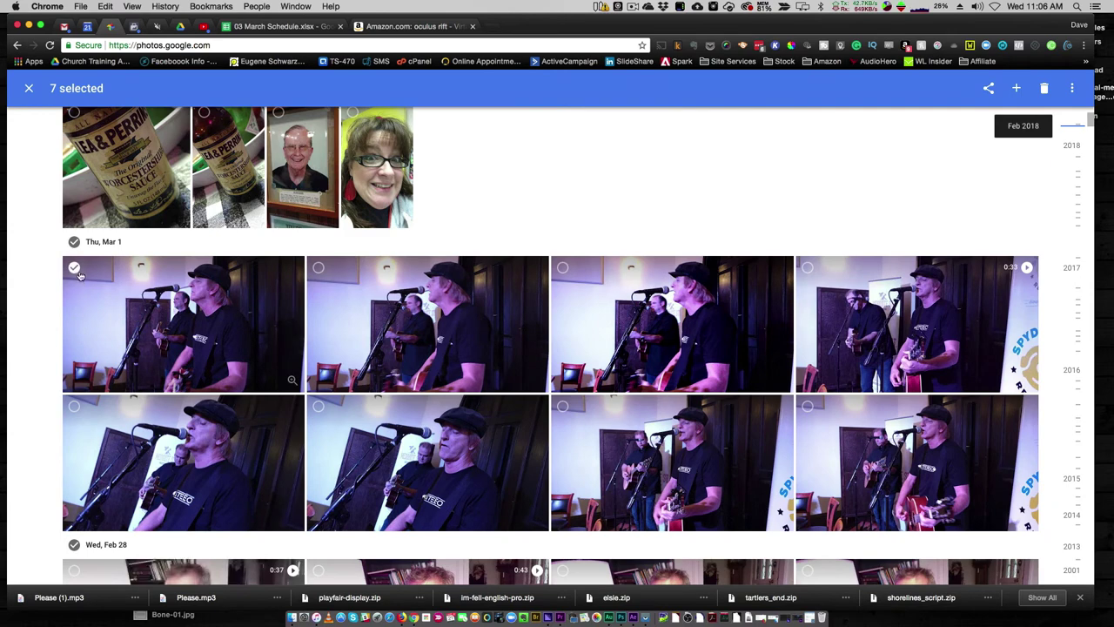
{"action": "left_click", "coordinate": [76, 270]}
{"action": "left_click", "coordinate": [319, 269]}
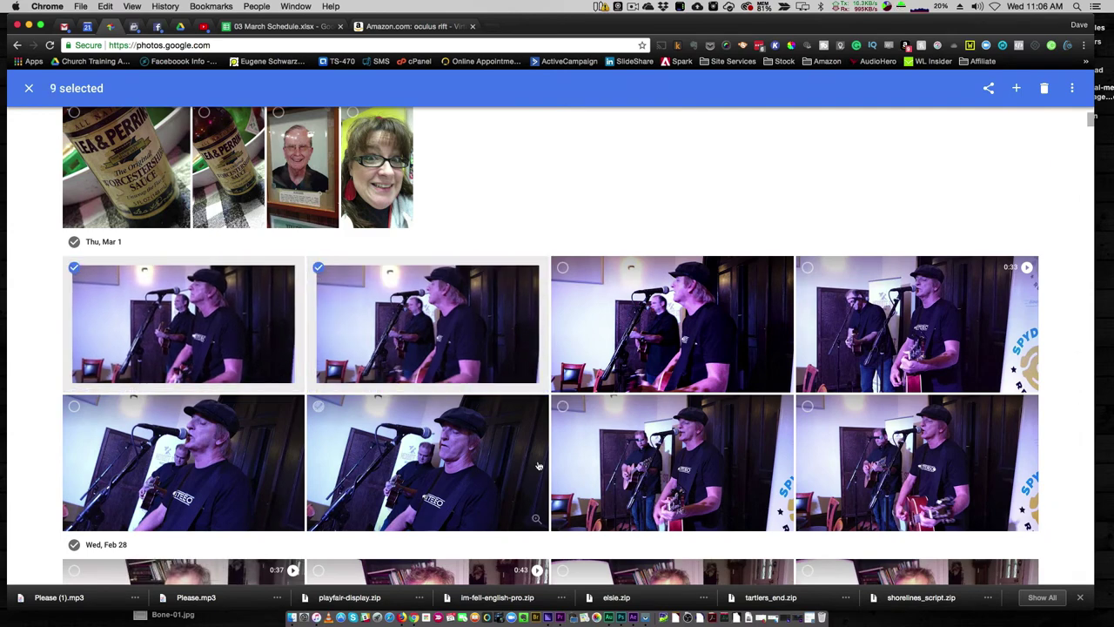
{"action": "scroll", "coordinate": [625, 443], "scroll_direction": "down", "scroll_amount": 2}
{"action": "scroll", "coordinate": [570, 398], "scroll_direction": "up", "scroll_amount": 4}
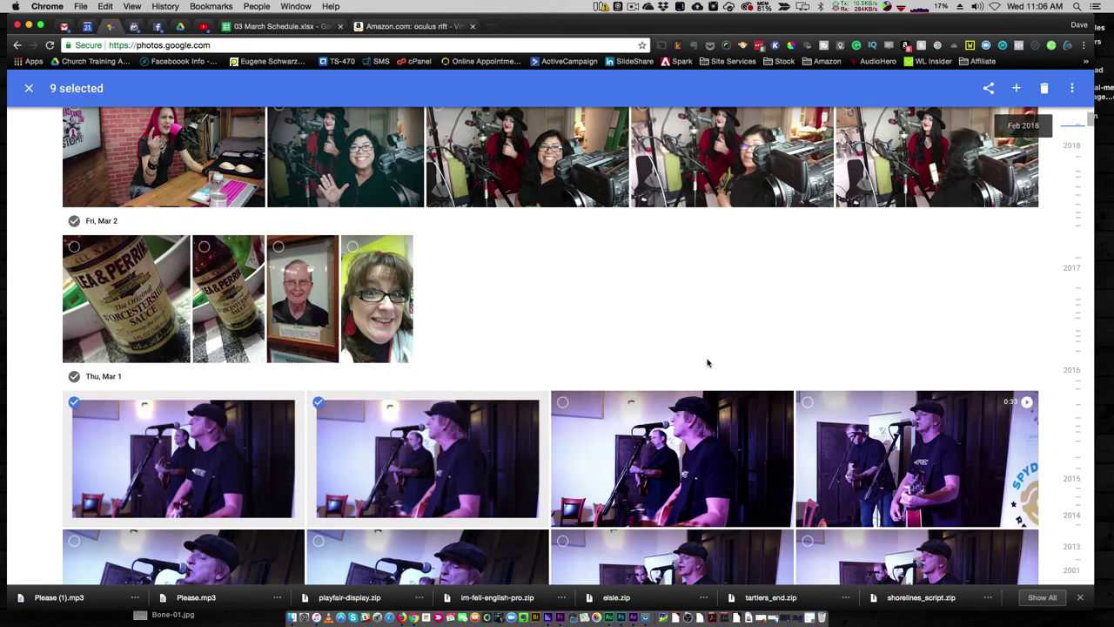
{"action": "scroll", "coordinate": [544, 401], "scroll_direction": "up", "scroll_amount": 10}
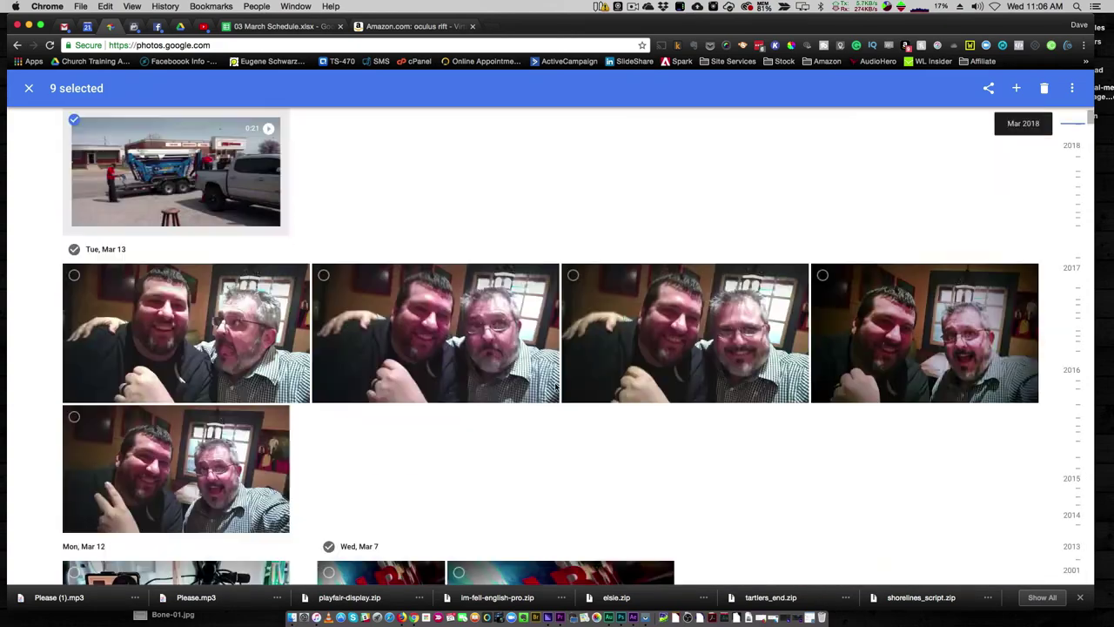
{"action": "scroll", "coordinate": [783, 392], "scroll_direction": "up", "scroll_amount": 5}
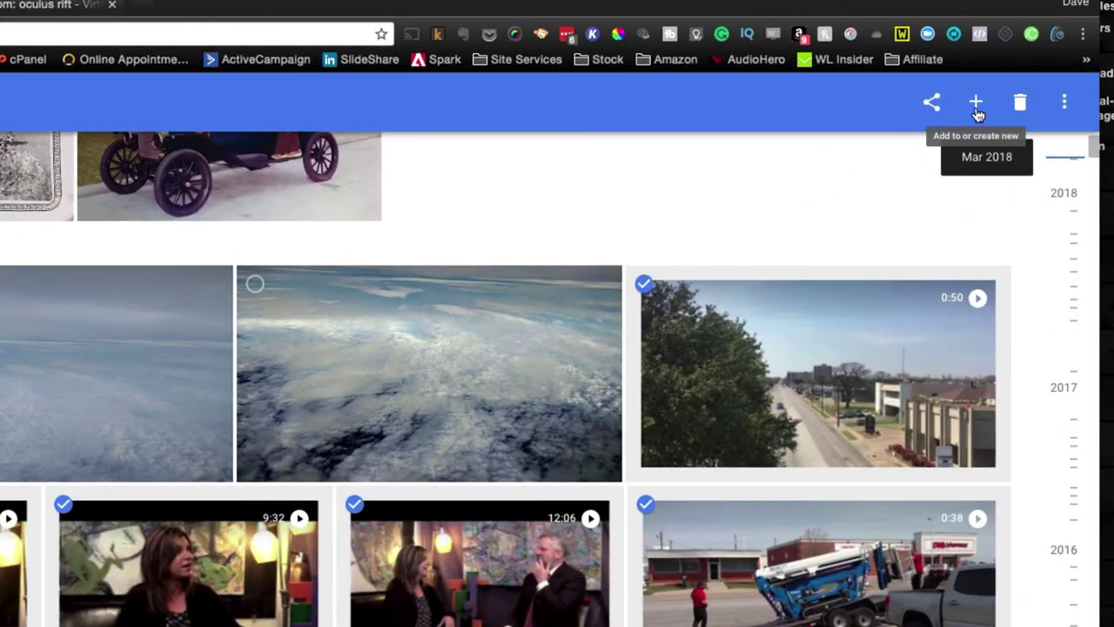
Add the nine selected items to the Mark Joeckel Show Gallery album
{"action": "left_click", "coordinate": [976, 106]}
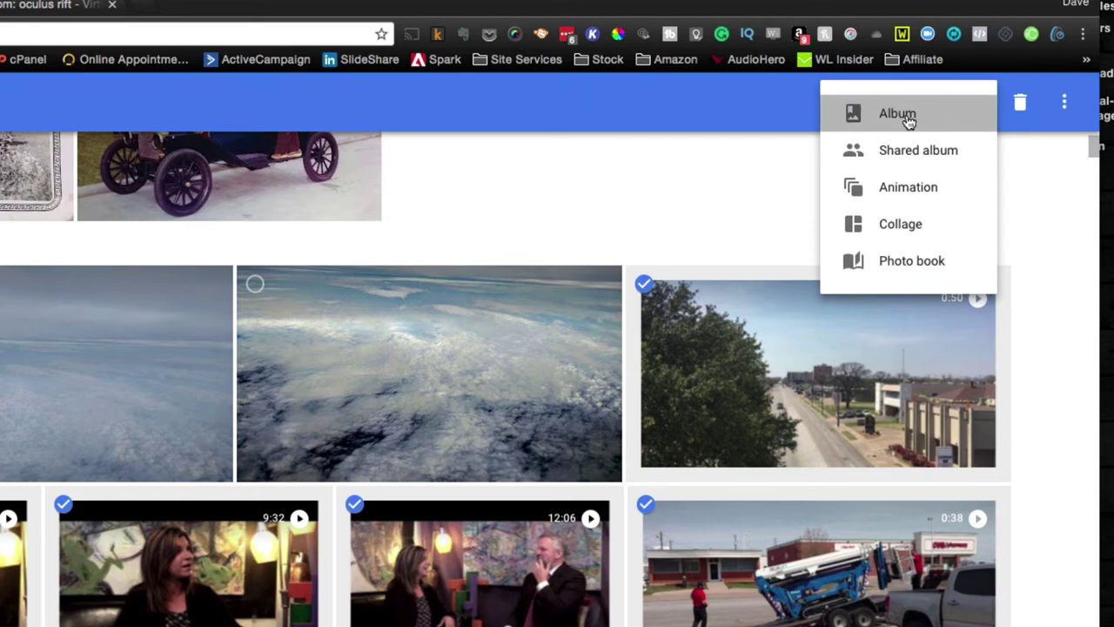
{"action": "left_click", "coordinate": [901, 115]}
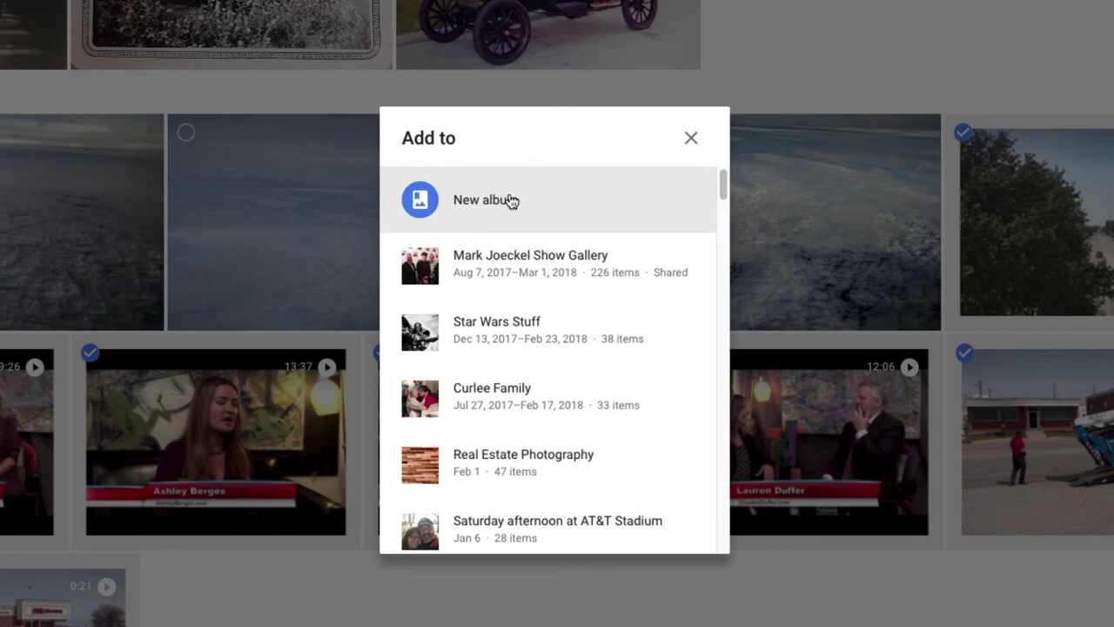
{"action": "scroll", "coordinate": [513, 338], "scroll_direction": "down", "scroll_amount": 10}
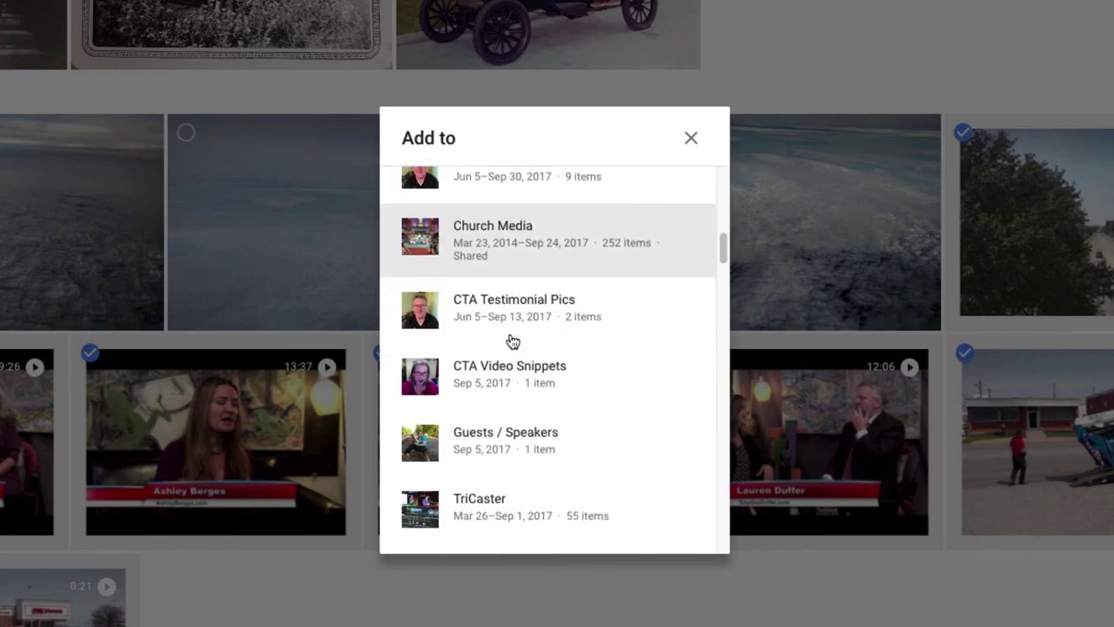
{"action": "scroll", "coordinate": [511, 338], "scroll_direction": "up", "scroll_amount": 10}
{"action": "left_click", "coordinate": [504, 270]}
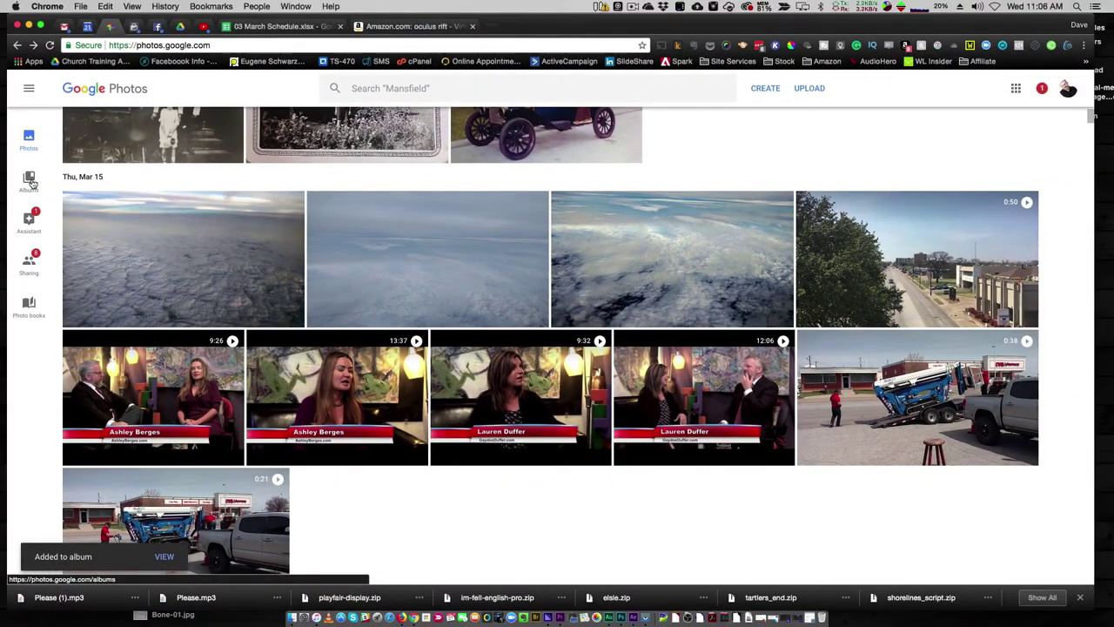
Open Mark Joeckel Show Gallery from Albums, check the new items, and return to the albums list
{"action": "left_click", "coordinate": [30, 180]}
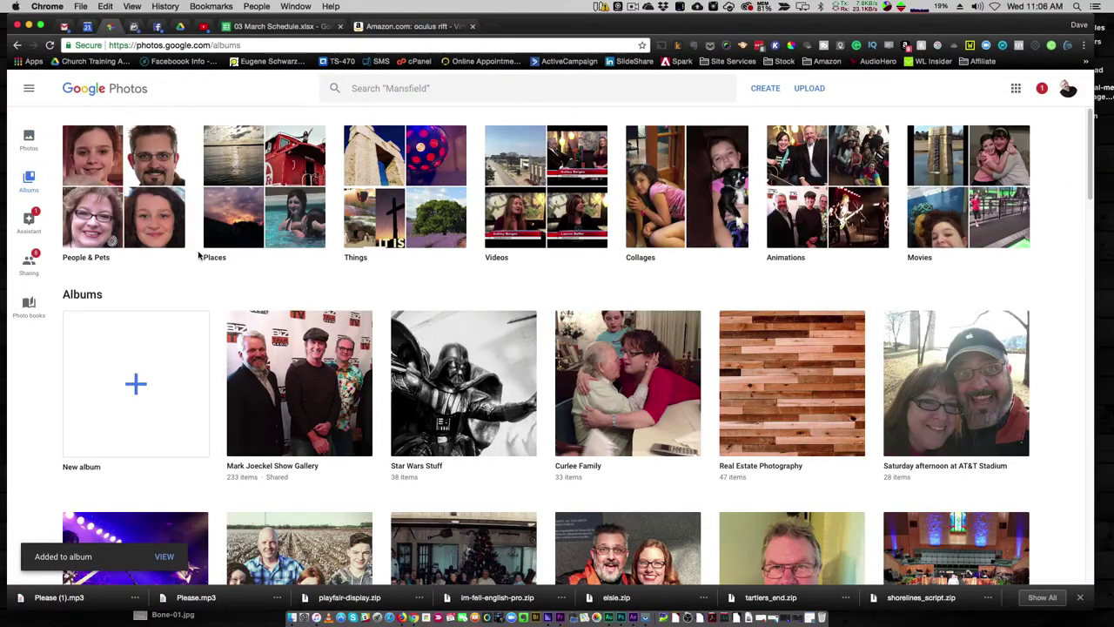
{"action": "left_click", "coordinate": [259, 421]}
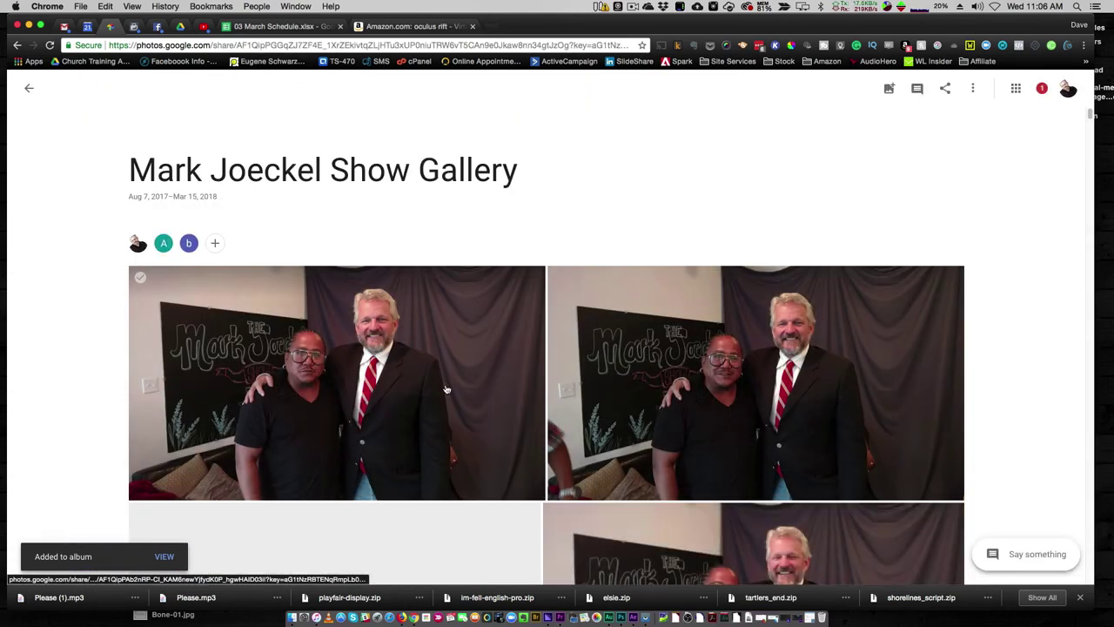
{"action": "scroll", "coordinate": [447, 389], "scroll_direction": "down", "scroll_amount": 1}
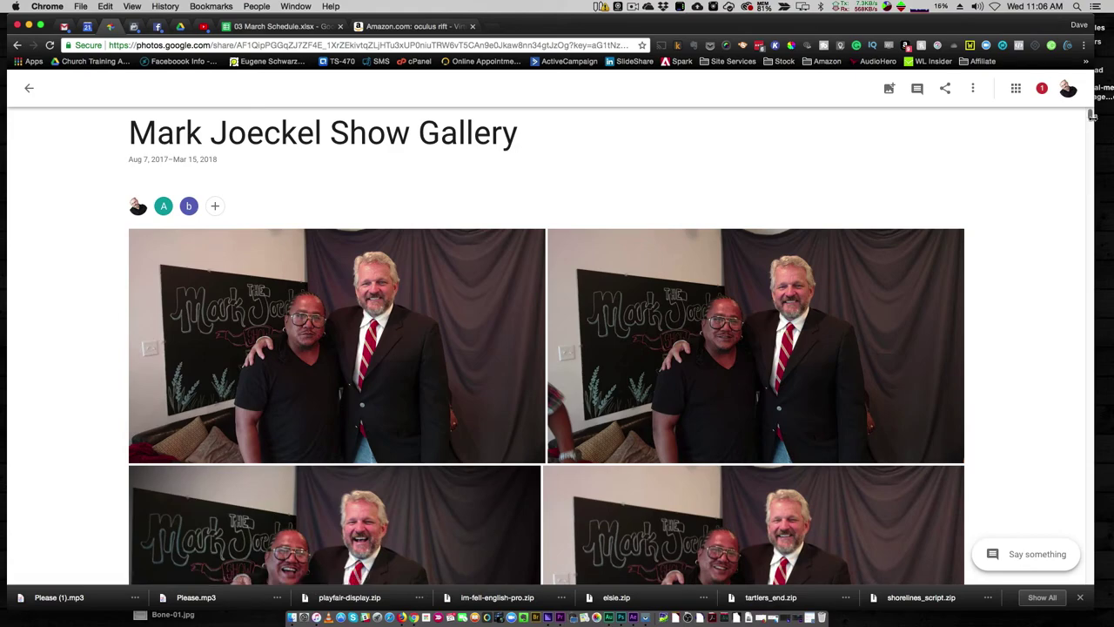
{"action": "left_click_drag", "start_coordinate": [1091, 118], "coordinate": [1079, 587]}
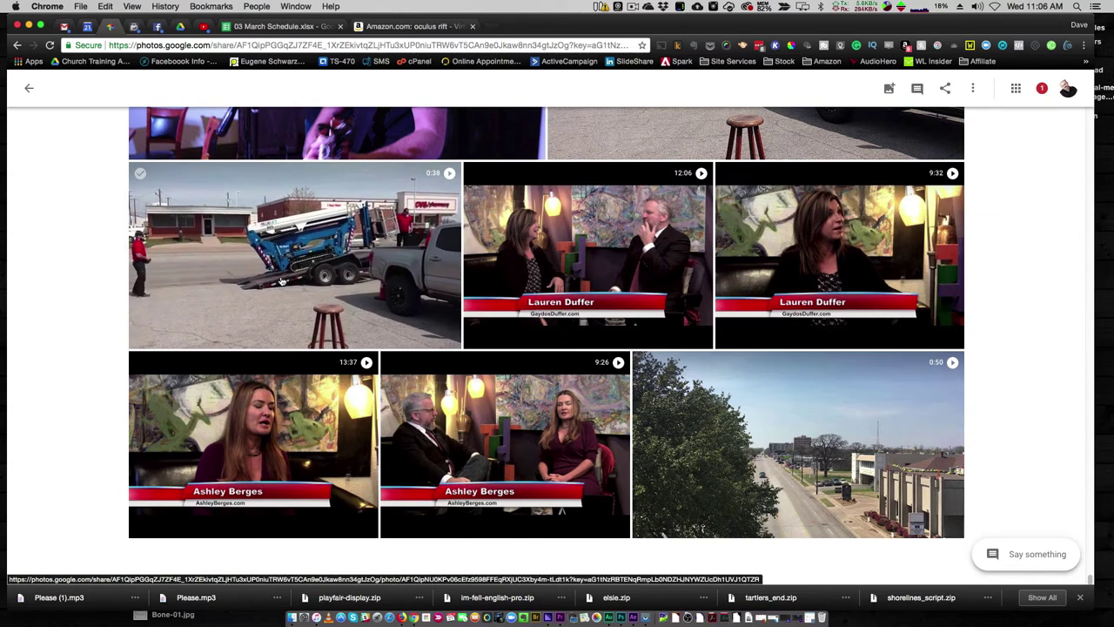
{"action": "scroll", "coordinate": [281, 280], "scroll_direction": "up", "scroll_amount": 5}
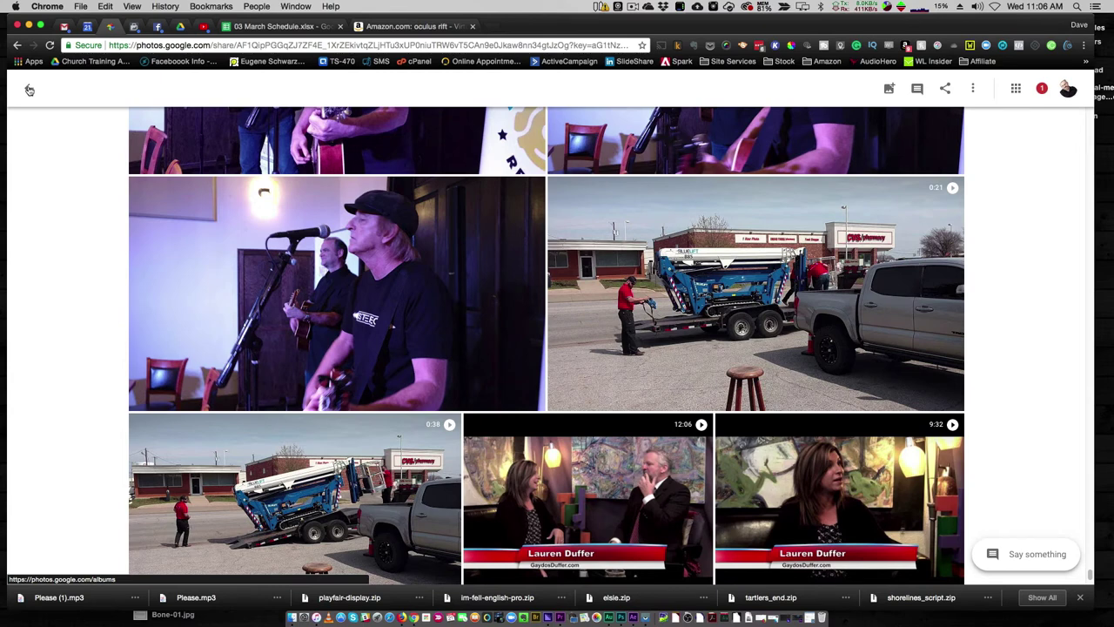
{"action": "left_click", "coordinate": [28, 90]}
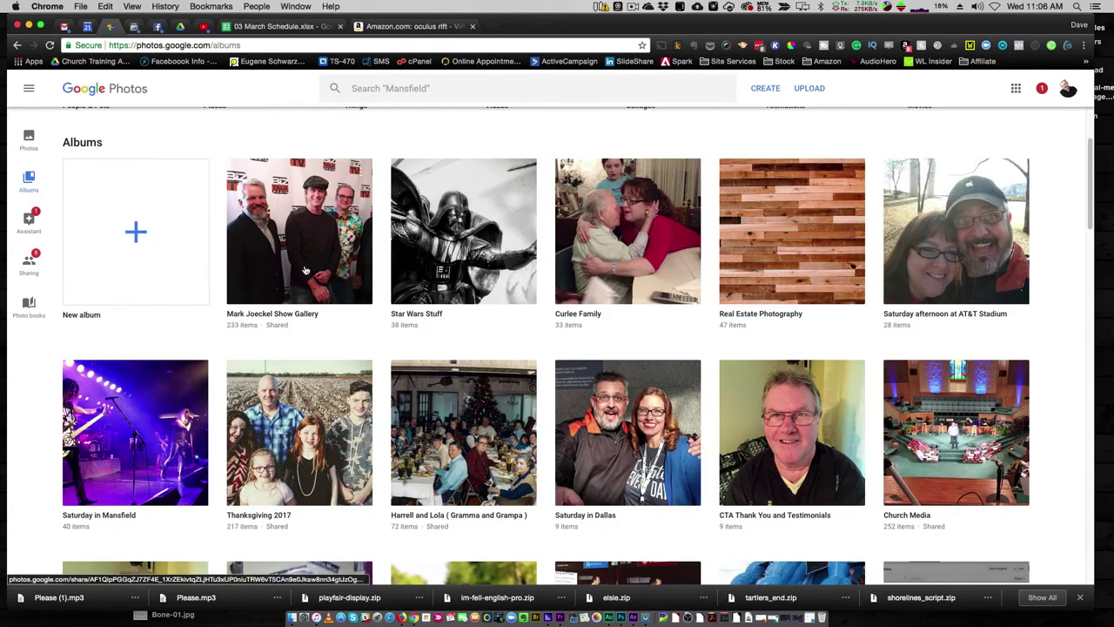
Return to the photo timeline and narrow Chrome to reveal the desktop's Media Team.jpg
{"action": "scroll", "coordinate": [348, 278], "scroll_direction": "up", "scroll_amount": 3}
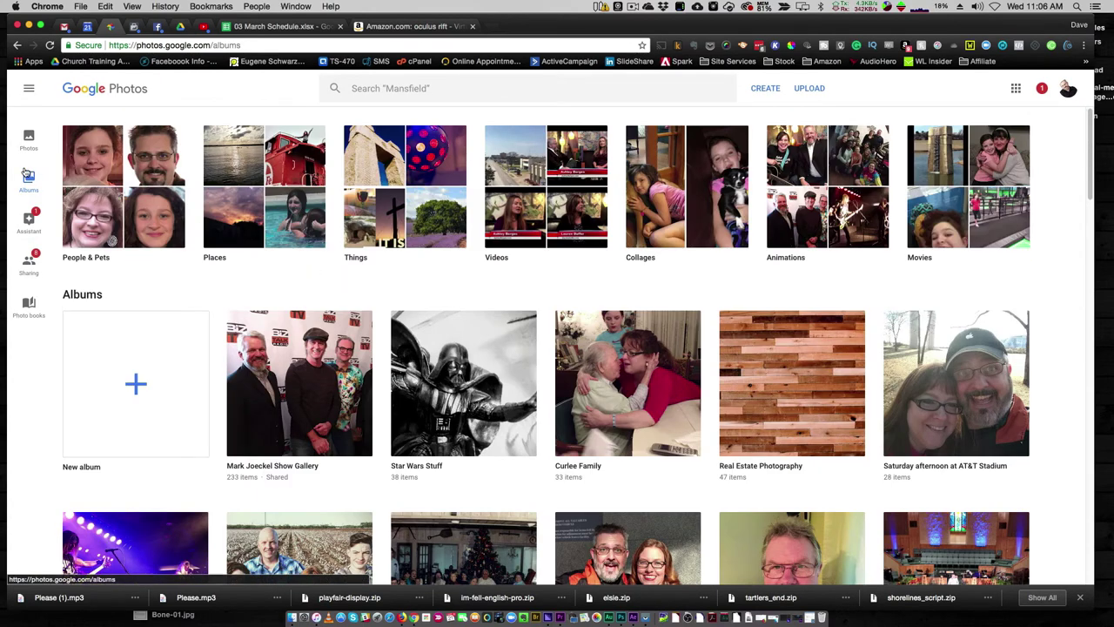
{"action": "left_click", "coordinate": [29, 139]}
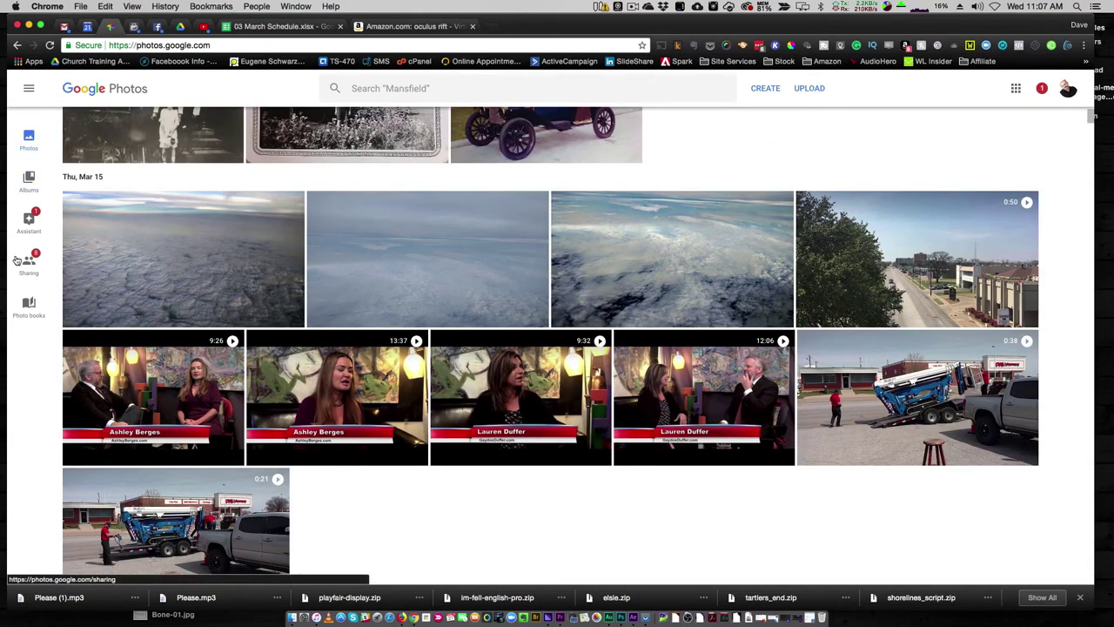
{"action": "left_click_drag", "start_coordinate": [7, 255], "coordinate": [294, 247]}
{"action": "left_click", "coordinate": [177, 73]}
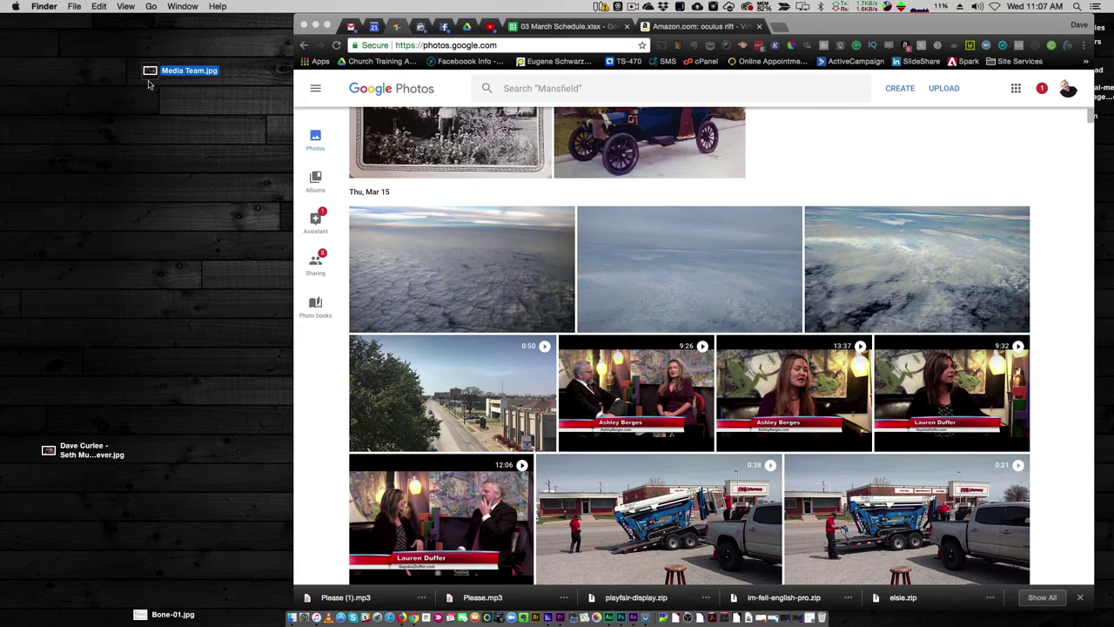
Preview Media Team.jpg in Quick Look, then drag it into Google Photos to upload it
{"action": "key", "text": "space"}
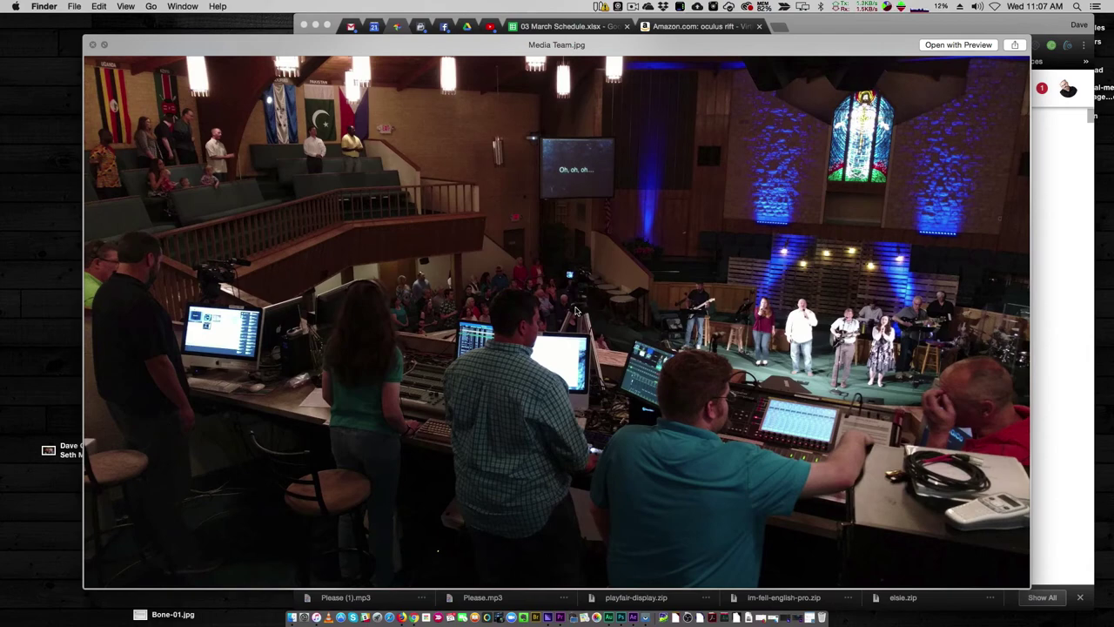
{"action": "key", "text": "space"}
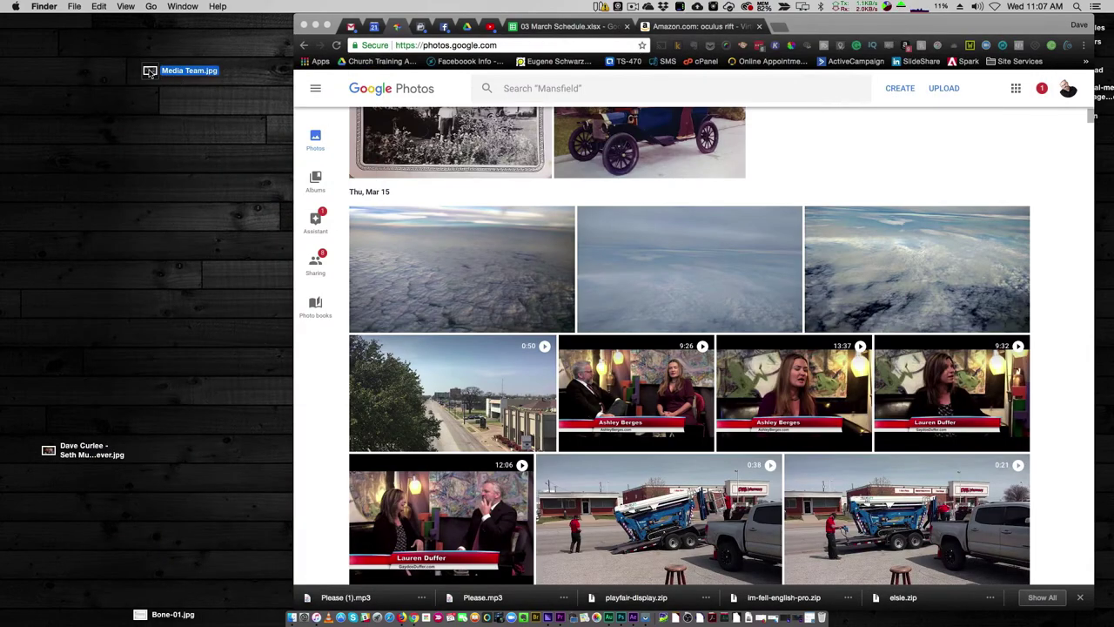
{"action": "left_click_drag", "start_coordinate": [150, 72], "coordinate": [176, 168]}
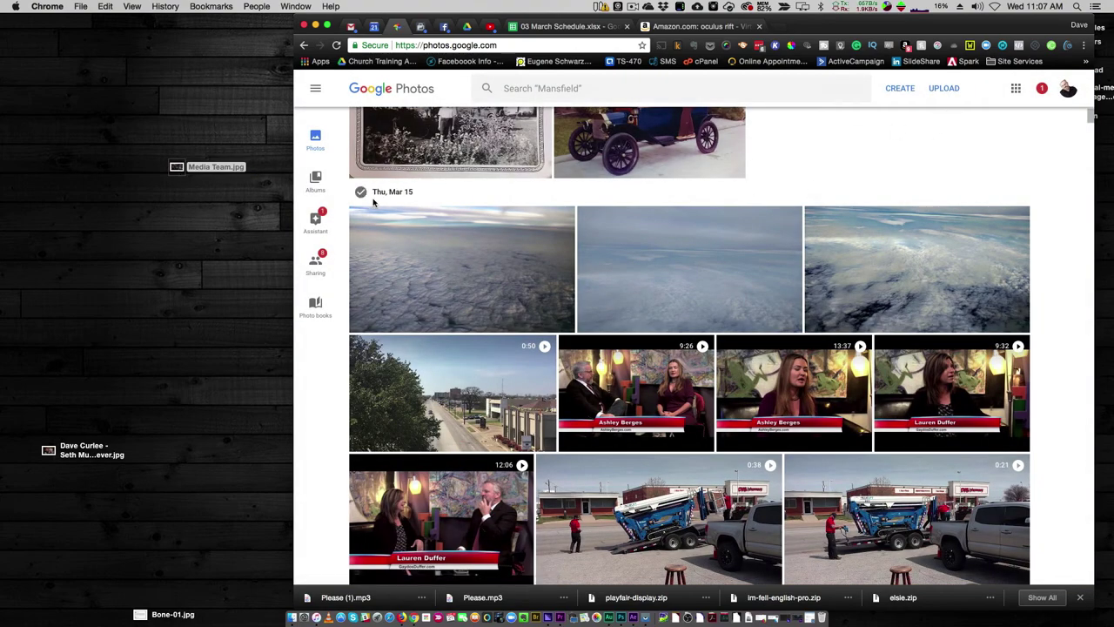
{"action": "left_click", "coordinate": [315, 181]}
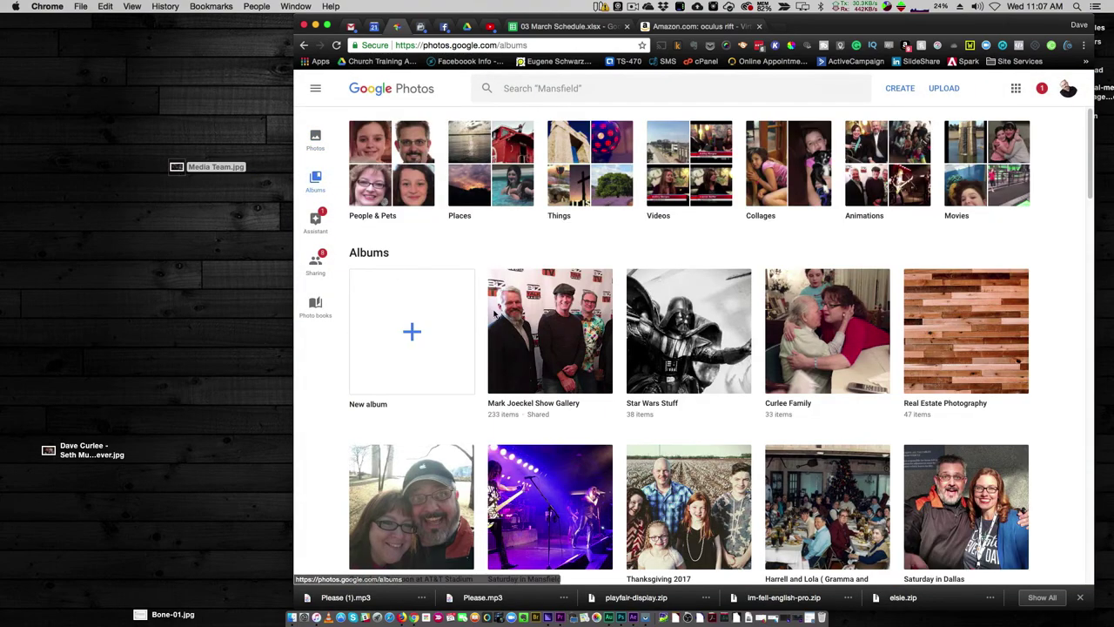
Drag Media Team.jpg into the Church Media album, bringing it to 253 items
{"action": "scroll", "coordinate": [876, 336], "scroll_direction": "down", "scroll_amount": 1}
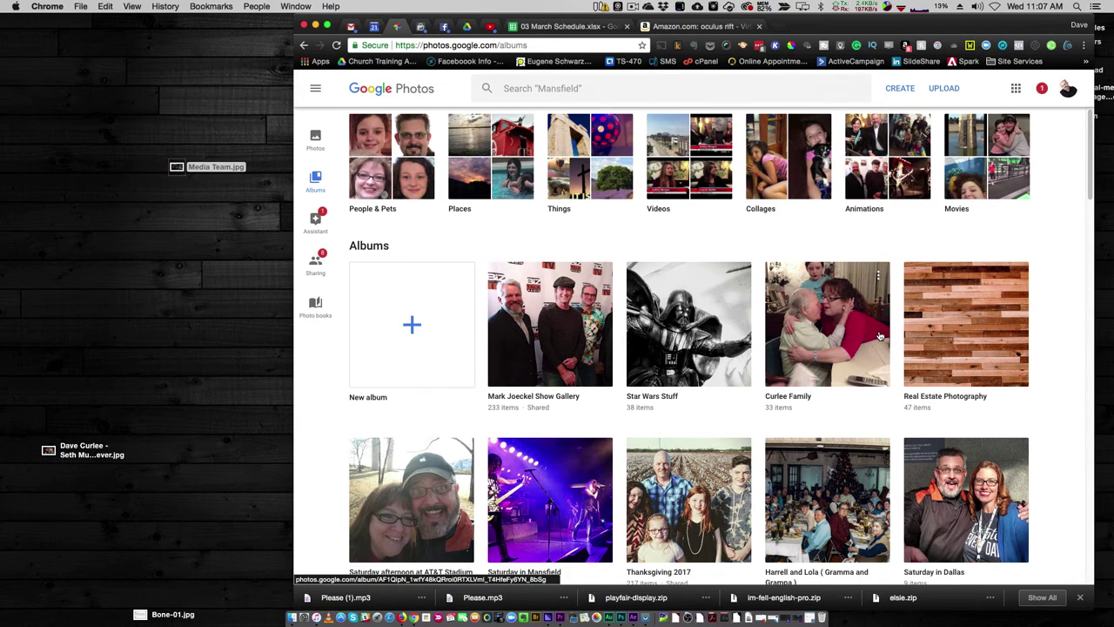
{"action": "scroll", "coordinate": [879, 336], "scroll_direction": "down", "scroll_amount": 5}
{"action": "left_click", "coordinate": [546, 466]}
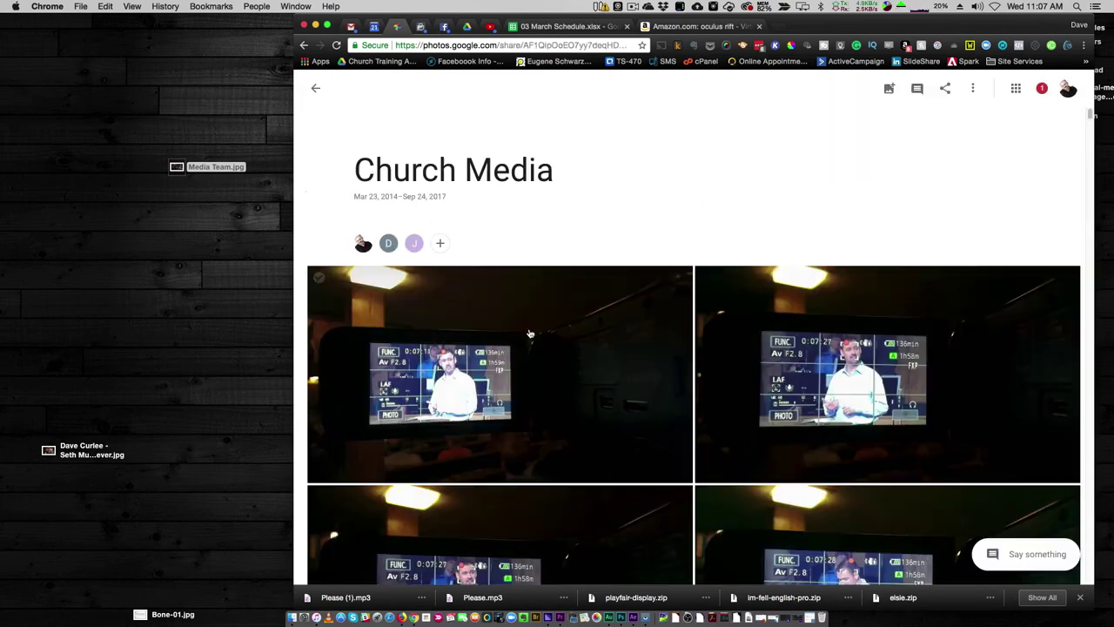
{"action": "scroll", "coordinate": [407, 352], "scroll_direction": "down", "scroll_amount": 5}
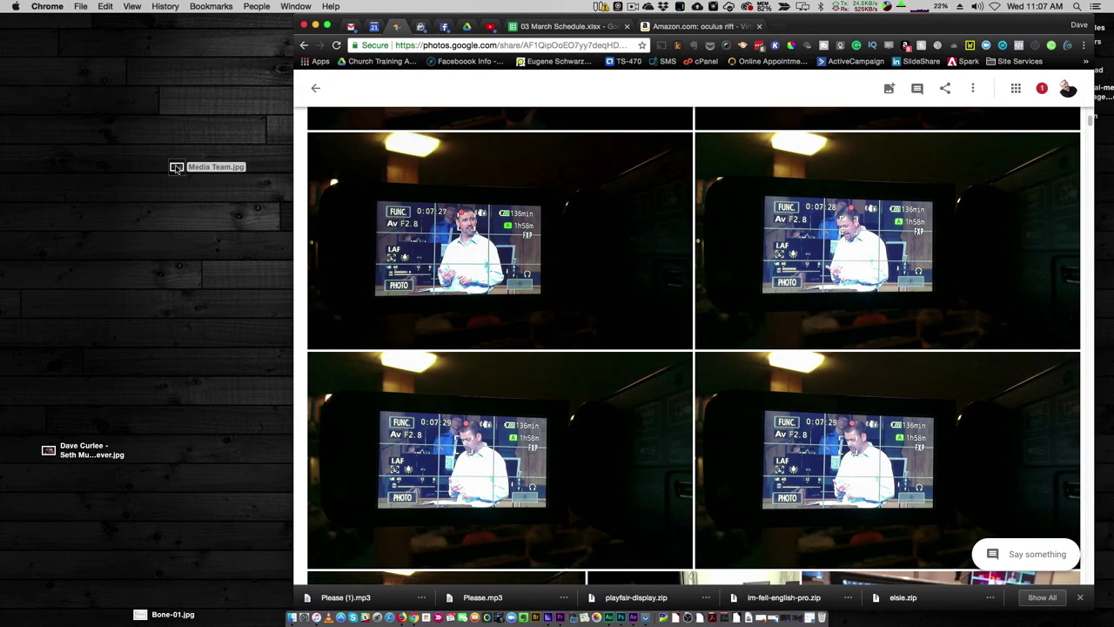
{"action": "left_click_drag", "start_coordinate": [177, 167], "coordinate": [436, 229]}
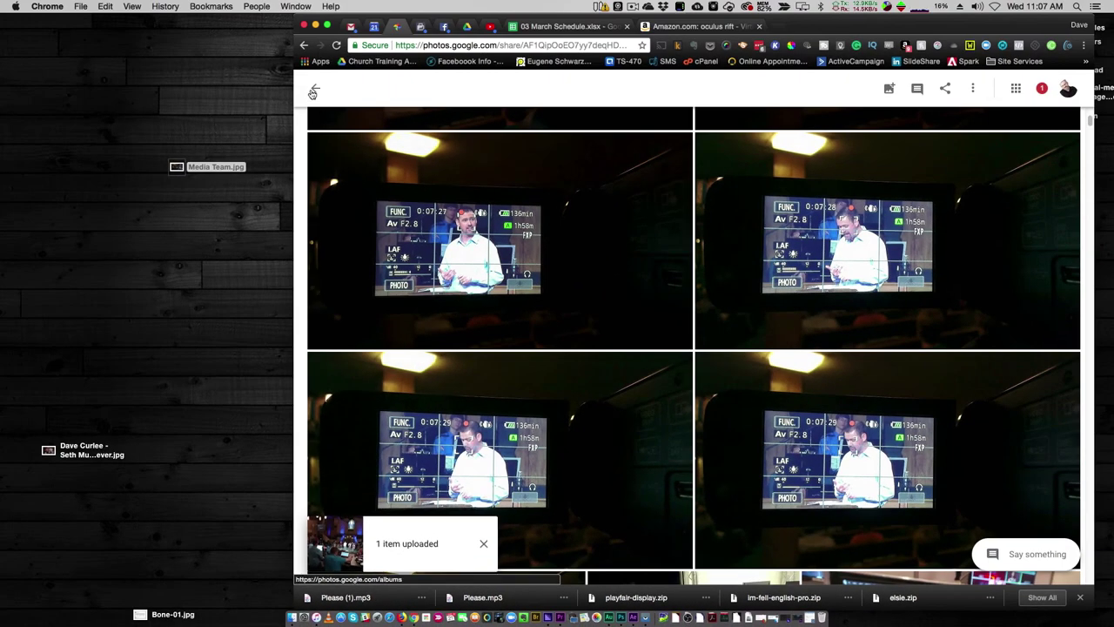
{"action": "left_click", "coordinate": [314, 88]}
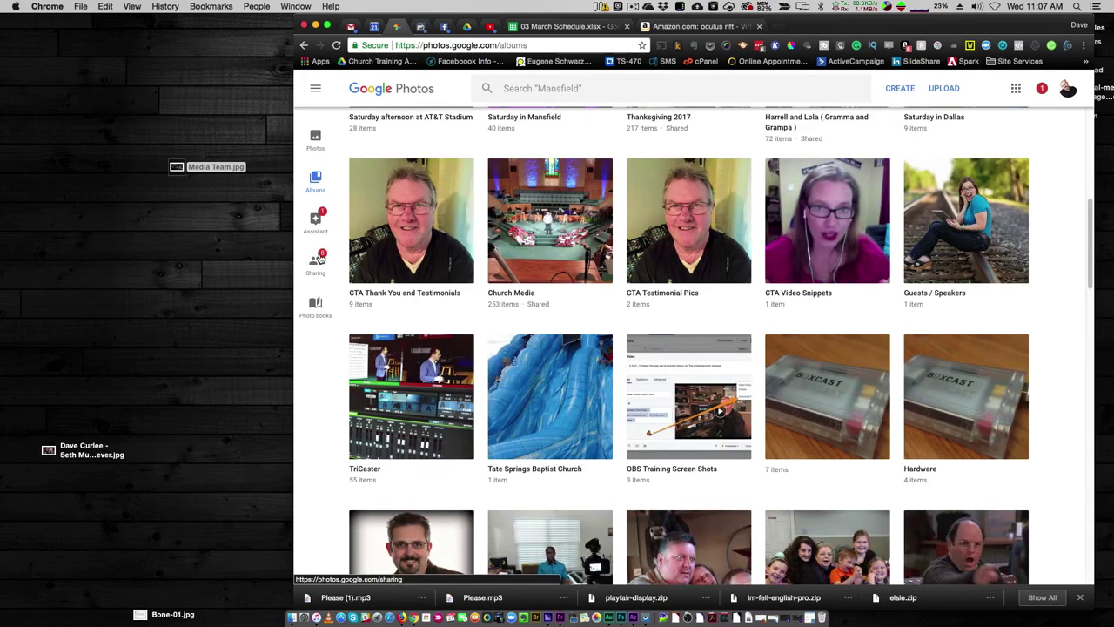
Switch to the Photos library and view Media Team.jpg's Get Info details, then close them
{"action": "left_click", "coordinate": [314, 139]}
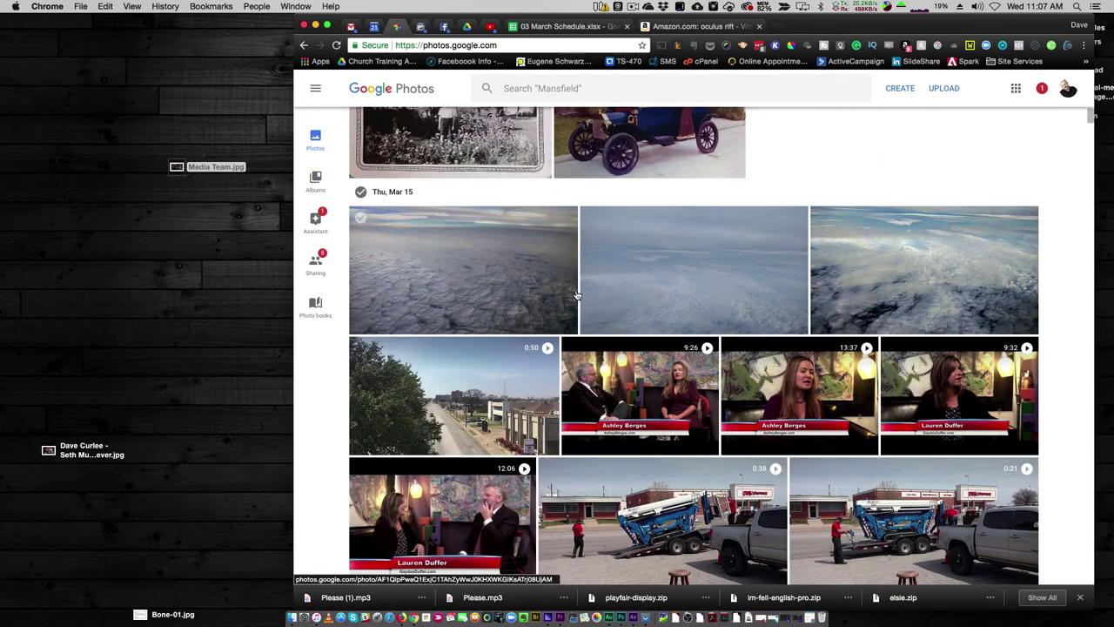
{"action": "scroll", "coordinate": [575, 294], "scroll_direction": "up", "scroll_amount": 3}
{"action": "left_click", "coordinate": [178, 173]}
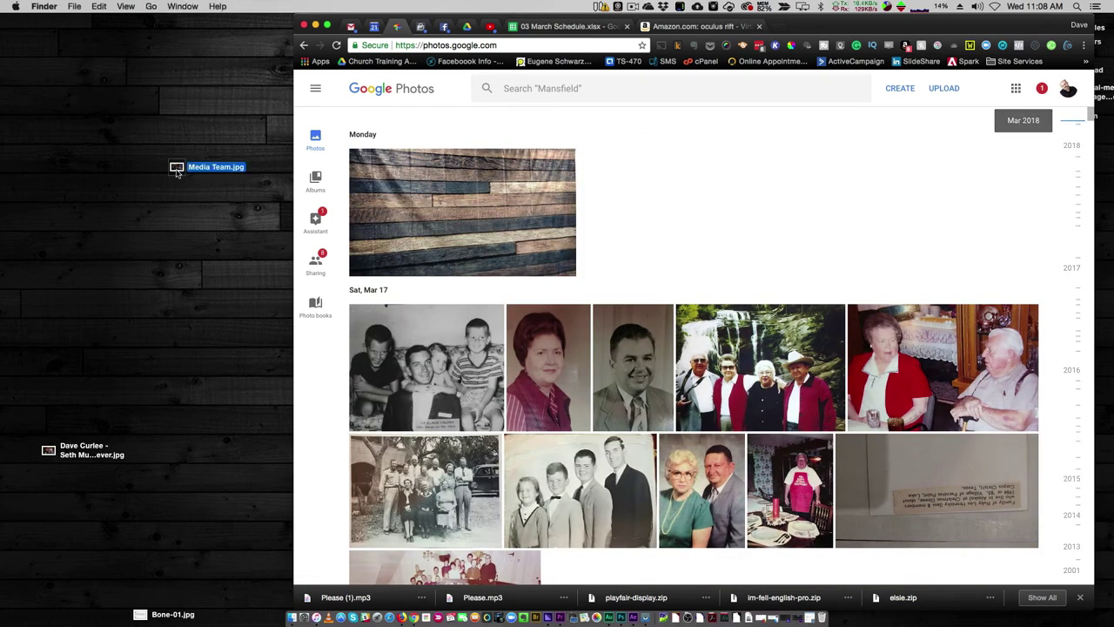
{"action": "right_click", "coordinate": [178, 170]}
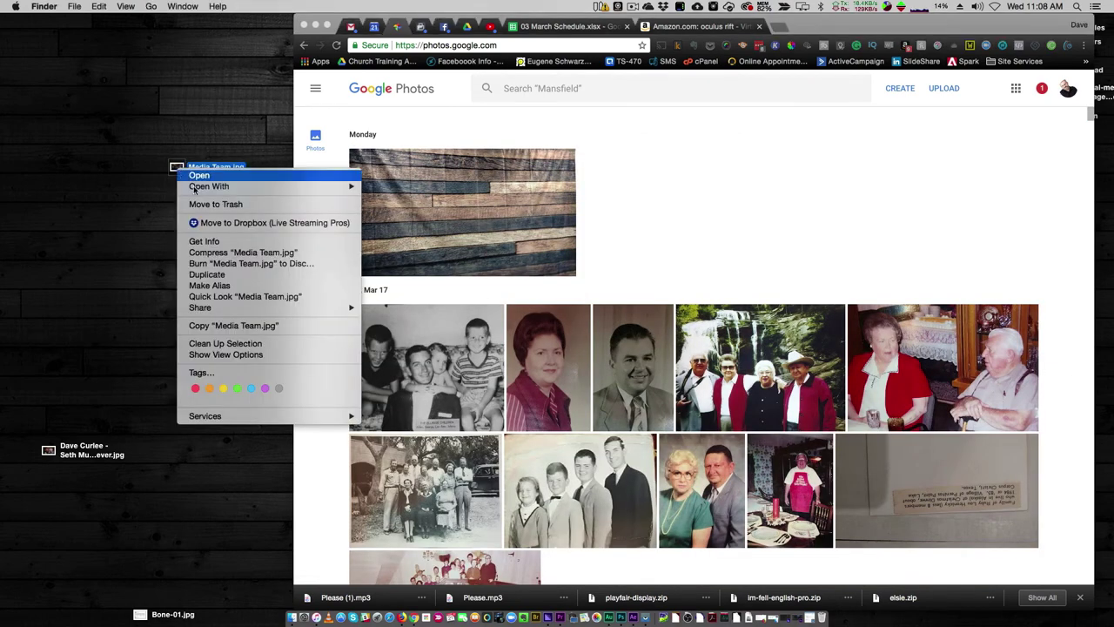
{"action": "left_click", "coordinate": [208, 241]}
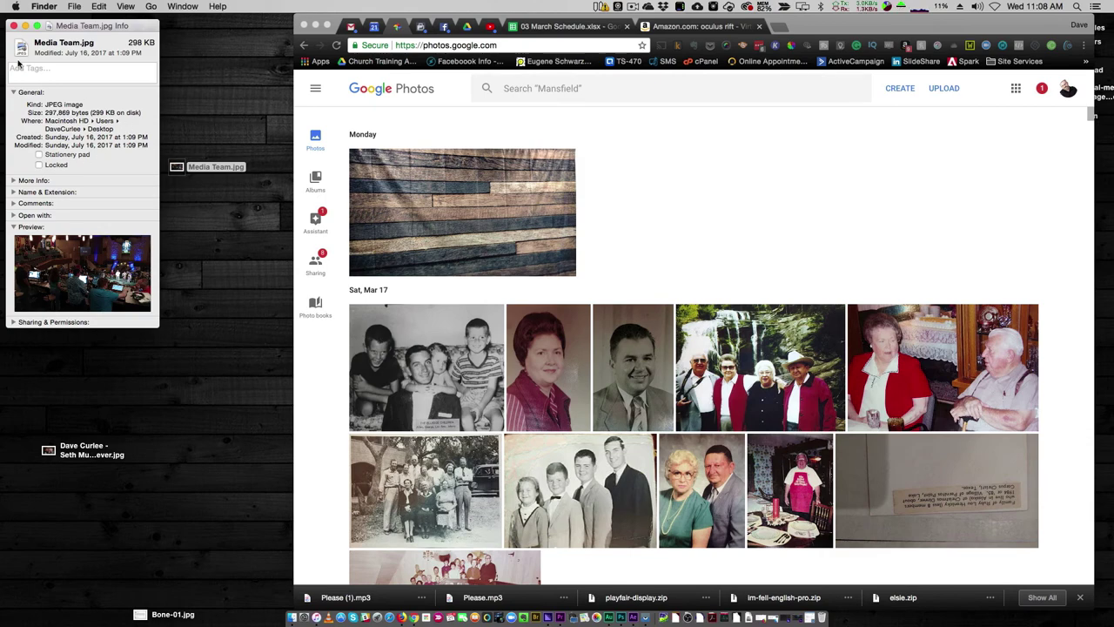
{"action": "left_click", "coordinate": [13, 27]}
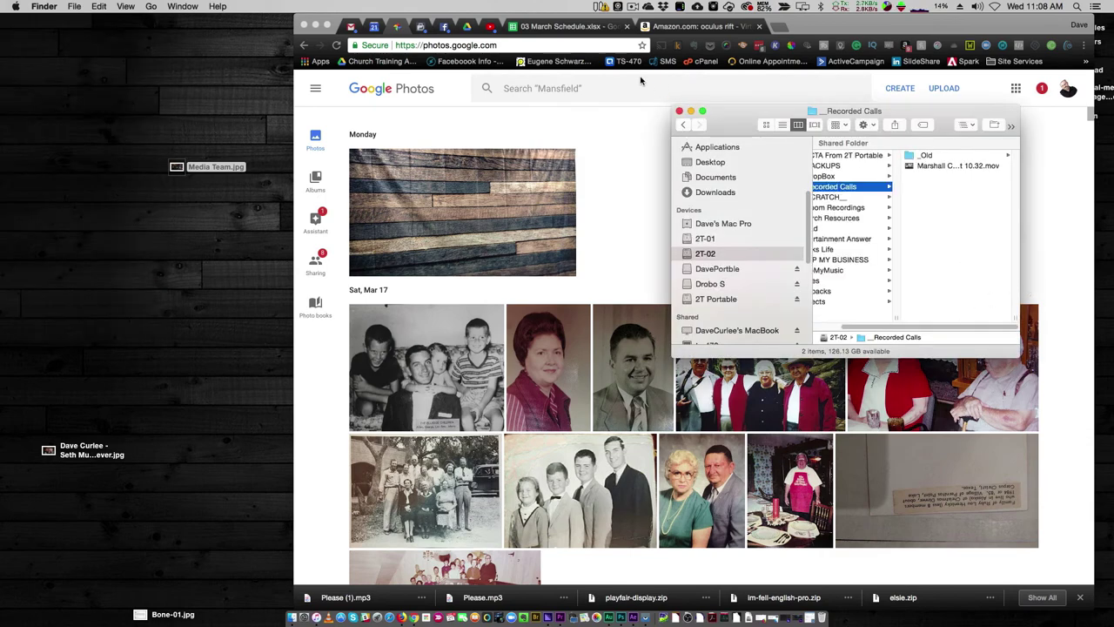
Scroll the photo library down to the church media-team shots
{"action": "left_click", "coordinate": [617, 149]}
{"action": "scroll", "coordinate": [1071, 304], "scroll_direction": "down", "scroll_amount": 5}
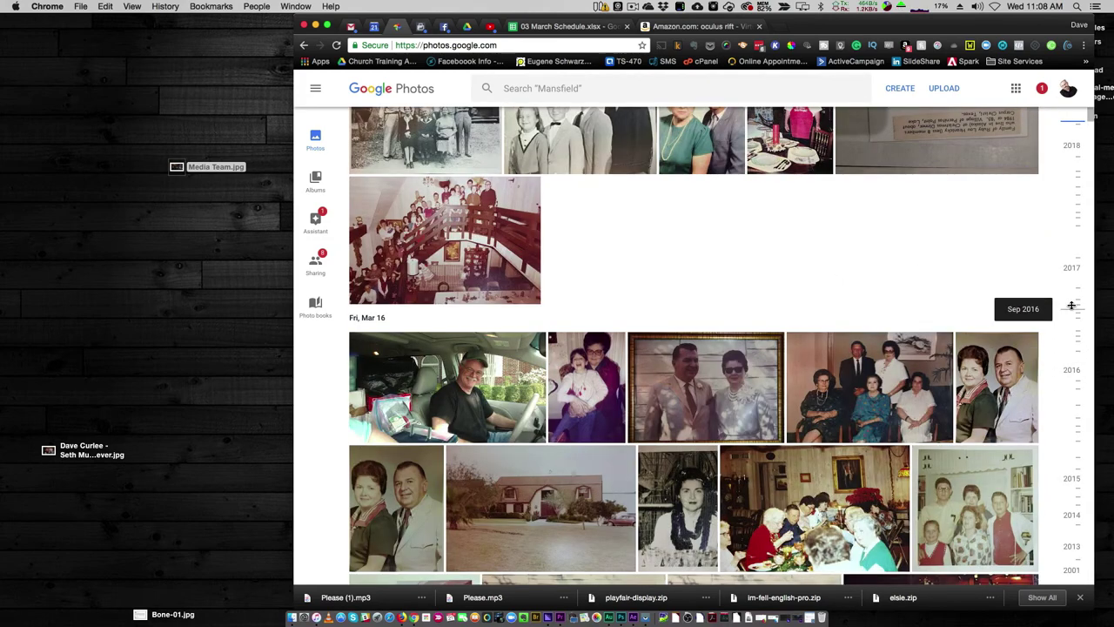
{"action": "scroll", "coordinate": [757, 380], "scroll_direction": "down", "scroll_amount": 5}
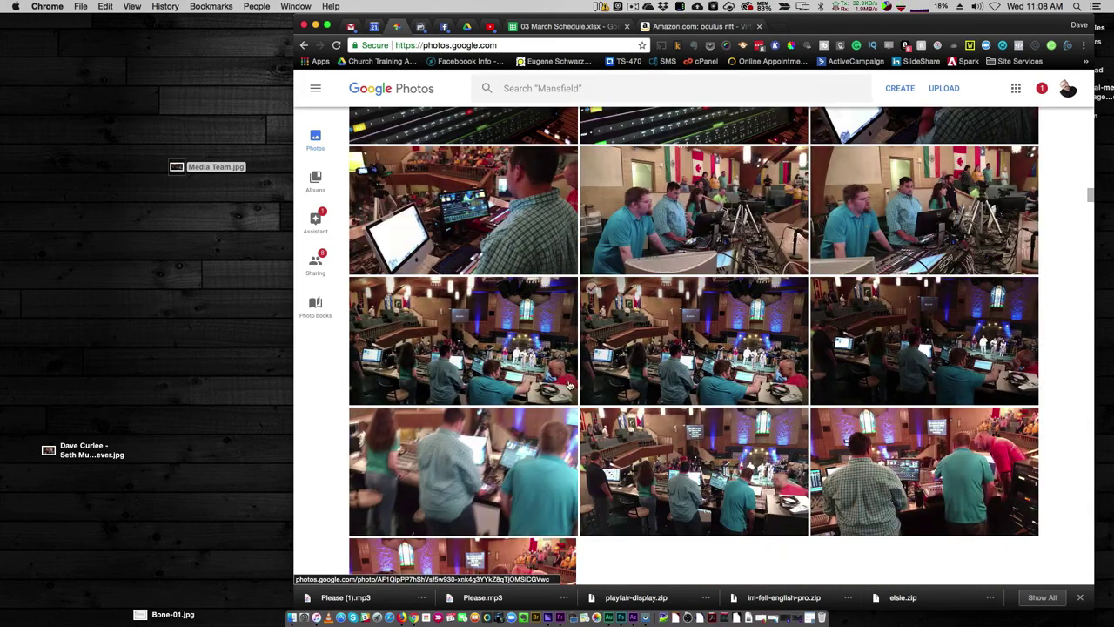
{"action": "left_click", "coordinate": [265, 210]}
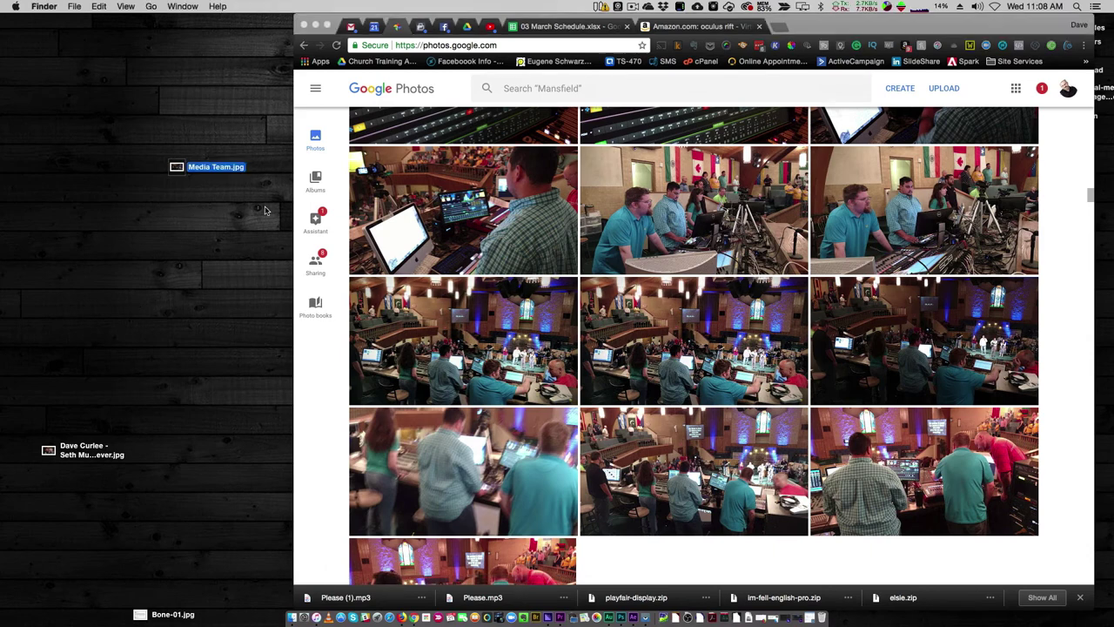
{"action": "left_click", "coordinate": [155, 224]}
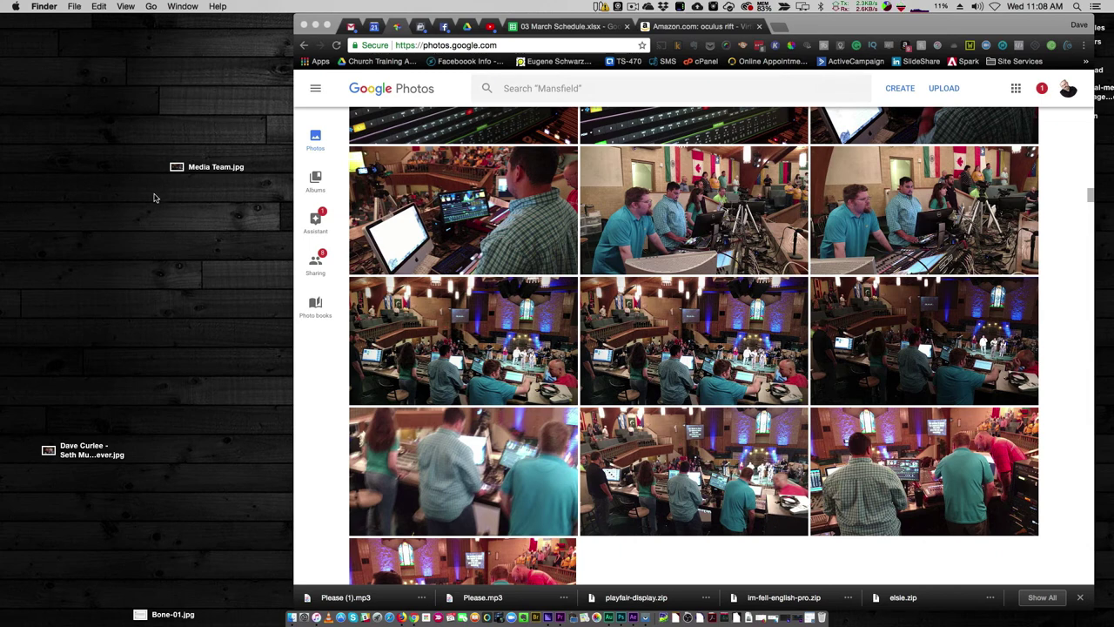
Select both desktop images, drag them over the library, and move Chrome to the left
{"action": "left_click_drag", "start_coordinate": [53, 74], "coordinate": [266, 510]}
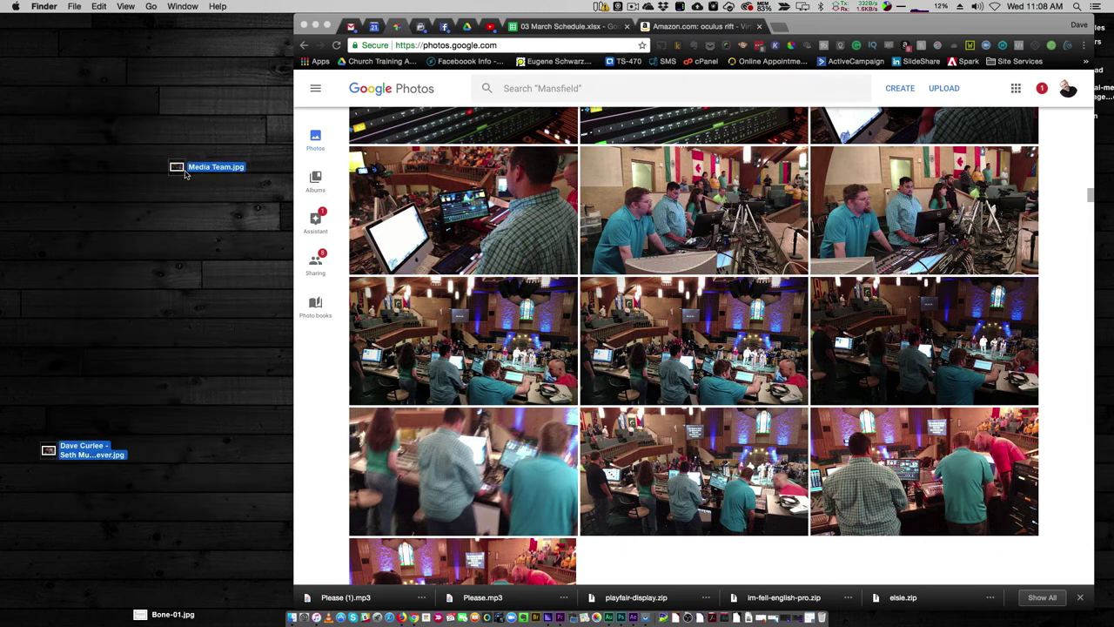
{"action": "left_click_drag", "start_coordinate": [183, 168], "coordinate": [191, 121]}
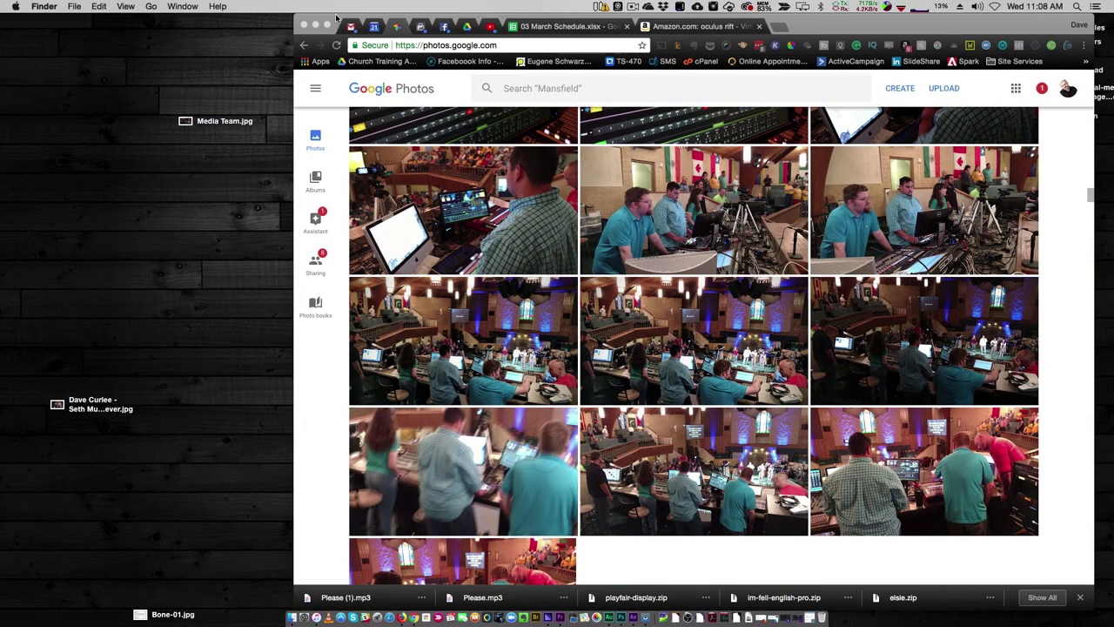
{"action": "left_click_drag", "start_coordinate": [321, 24], "coordinate": [150, 21]}
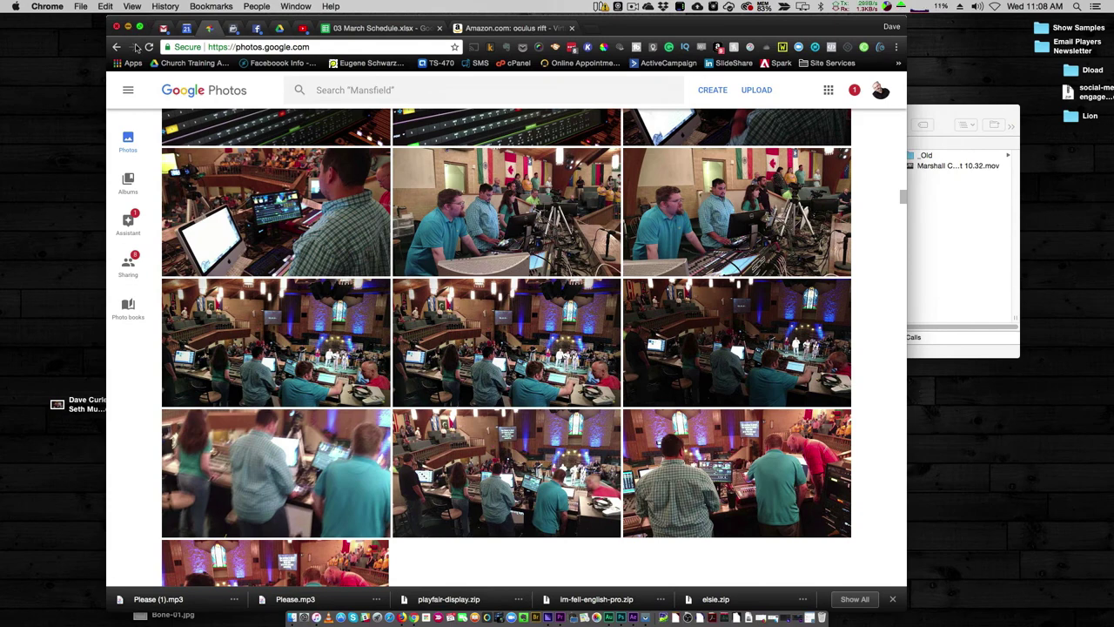
{"action": "left_click", "coordinate": [128, 27]}
Open the Google Photos folder under __Google Drive in Finder and enlarge the window to show its 33 items
{"action": "left_click_drag", "start_coordinate": [723, 116], "coordinate": [331, 84]}
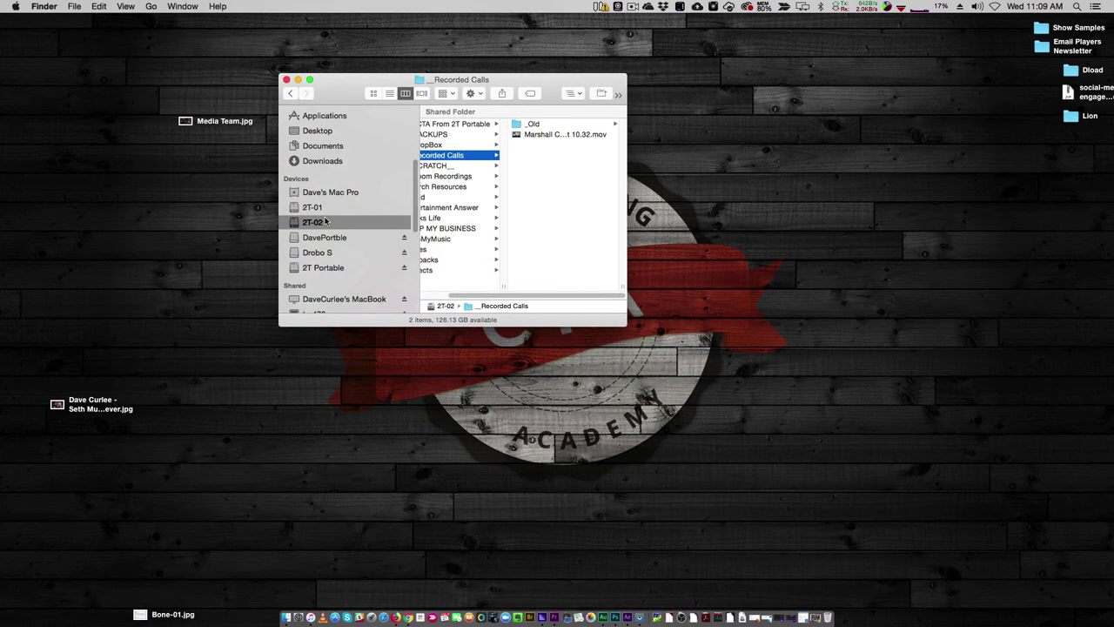
{"action": "scroll", "coordinate": [263, 346], "scroll_direction": "up", "scroll_amount": 5}
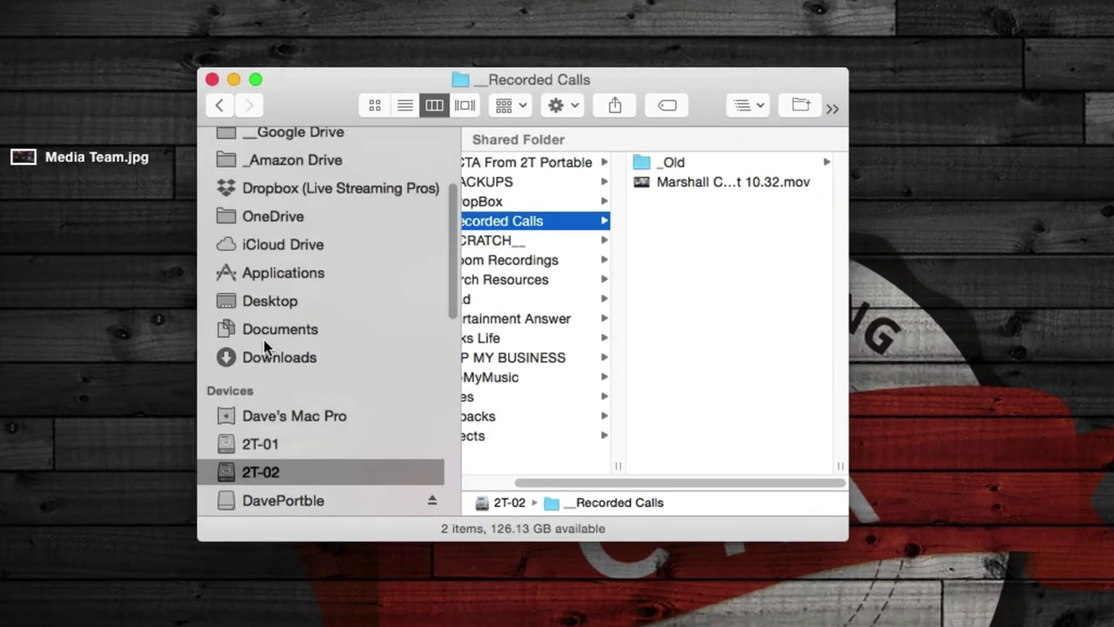
{"action": "scroll", "coordinate": [268, 157], "scroll_direction": "up", "scroll_amount": 1}
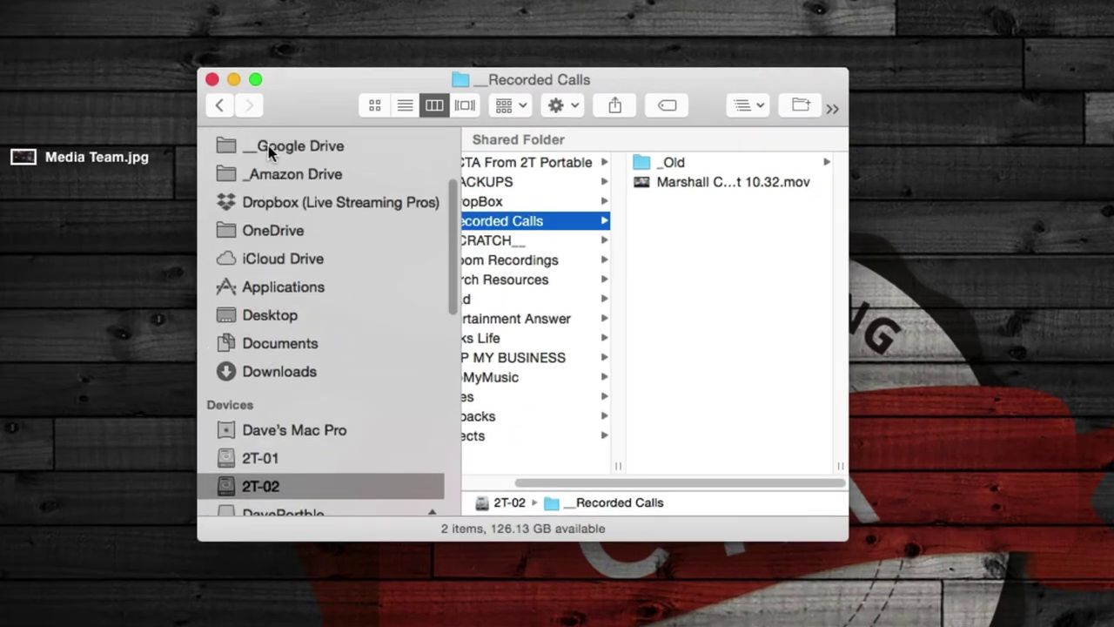
{"action": "left_click", "coordinate": [268, 145]}
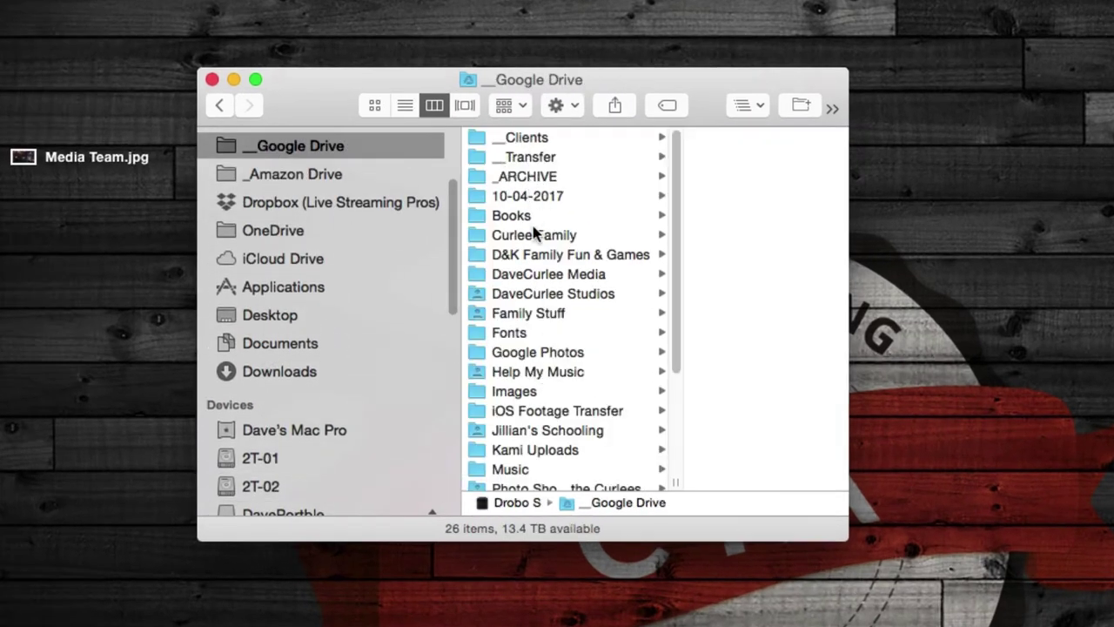
{"action": "scroll", "coordinate": [544, 393], "scroll_direction": "down", "scroll_amount": 5}
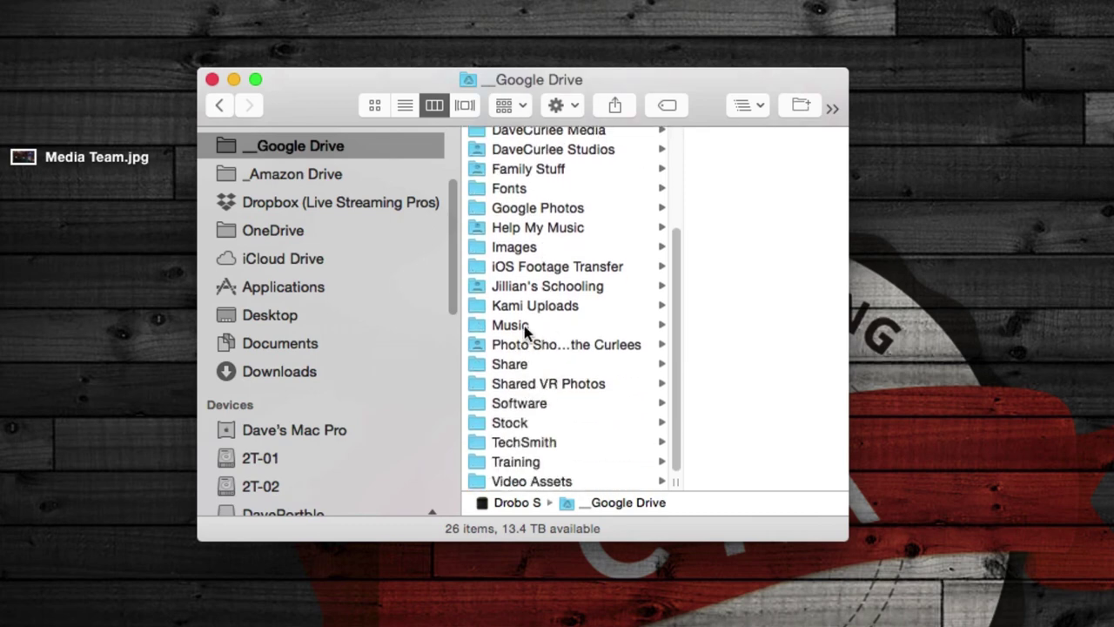
{"action": "left_click", "coordinate": [516, 212]}
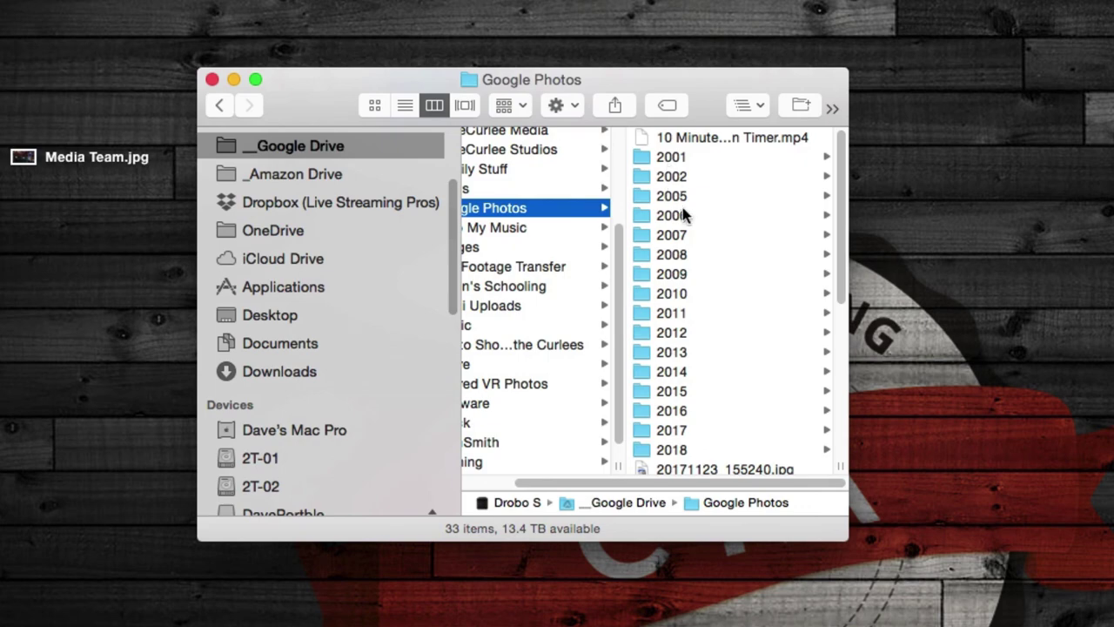
{"action": "left_click_drag", "start_coordinate": [860, 567], "coordinate": [971, 626]}
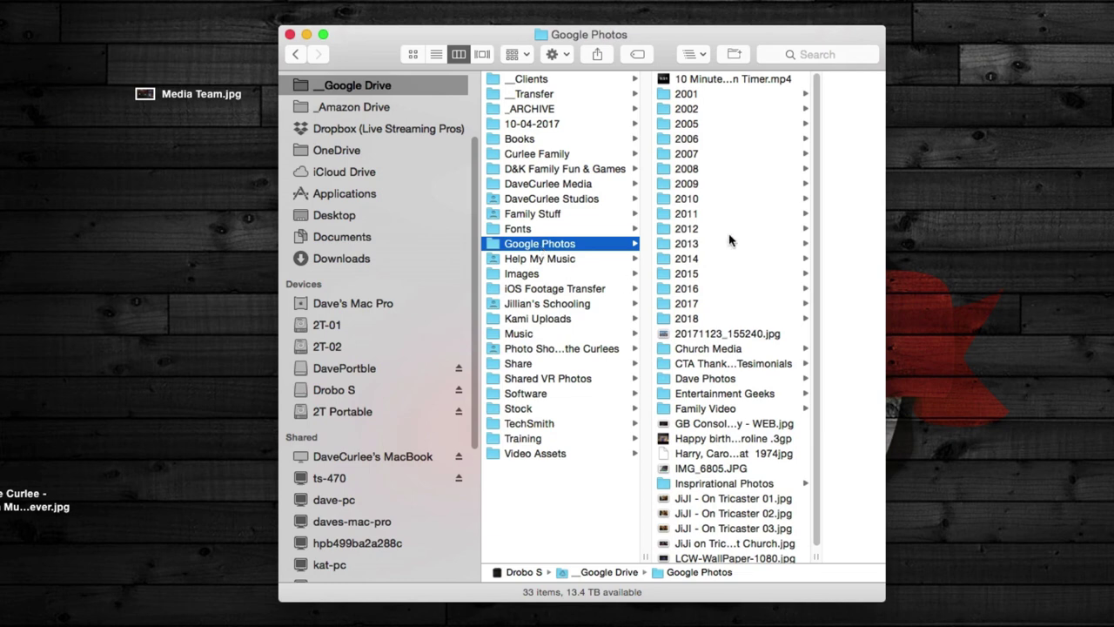
{"action": "left_click_drag", "start_coordinate": [665, 35], "coordinate": [666, 14]}
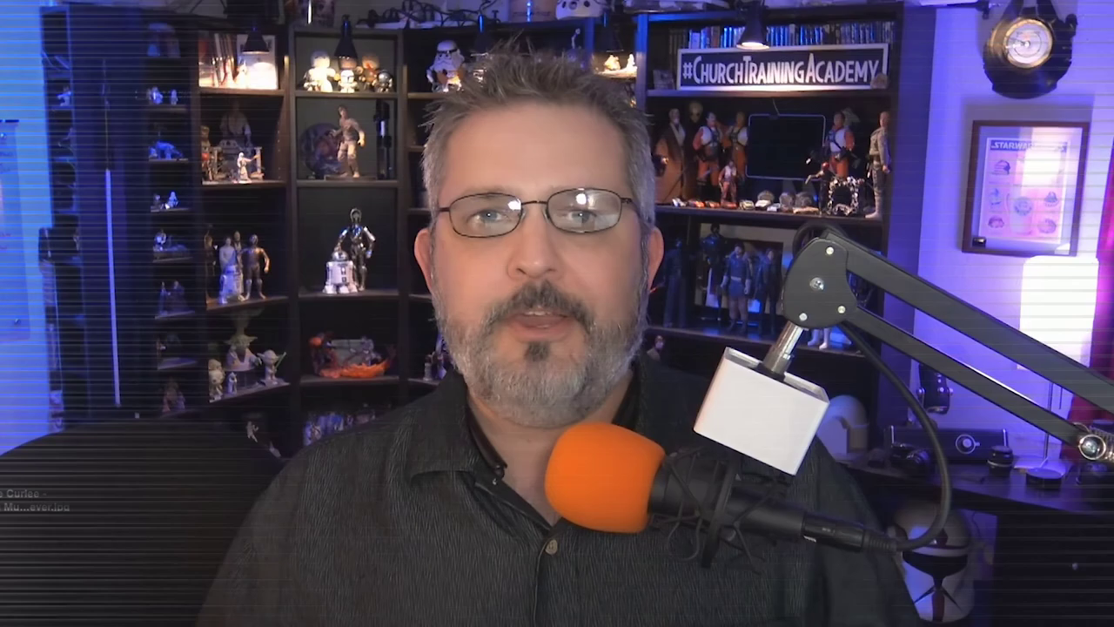